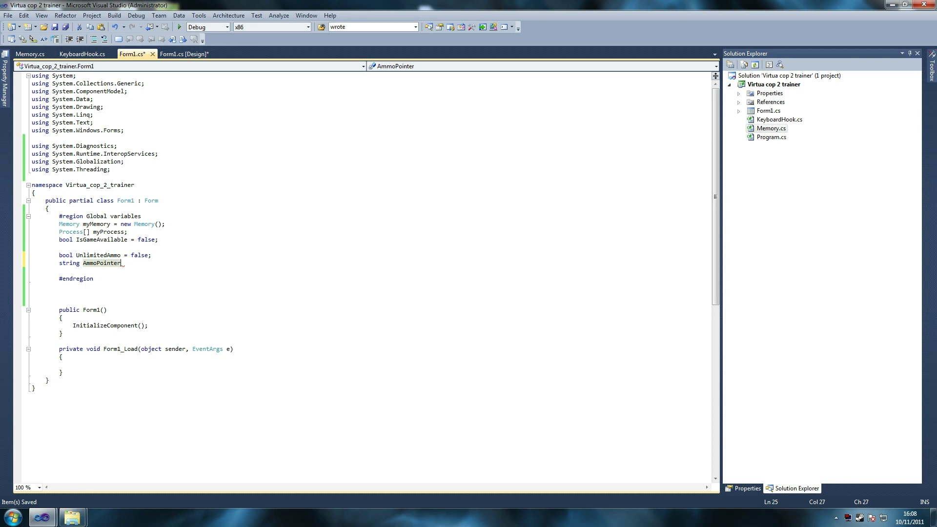
# - Complete the AmmoPointer string declaration with a blank quoted placeholder and semicolon, saving the file and adding a line below
pyautogui.write('= ;')
pyautogui.hotkey('ctrl', 's')
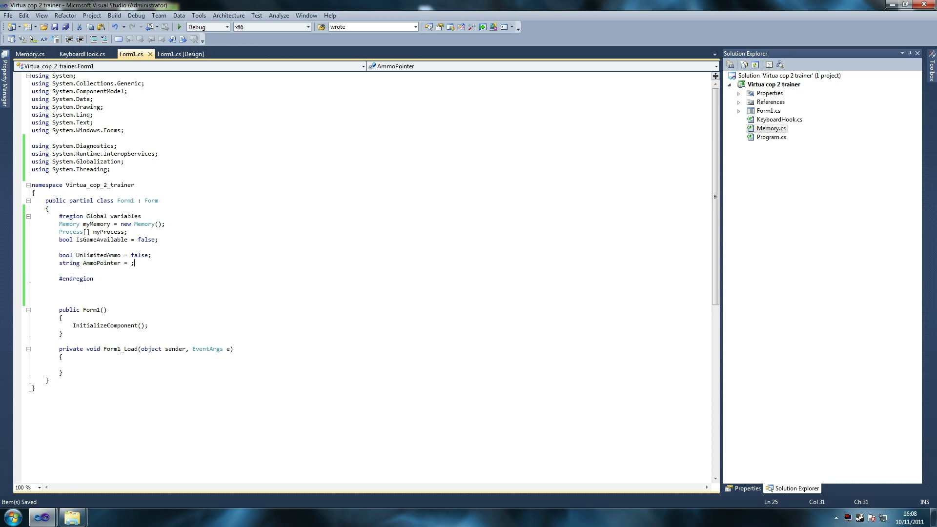
pyautogui.write('""')
pyautogui.press('Left')
pyautogui.press('Right')
pyautogui.hotkey('ctrl', 's')
pyautogui.press('Return')
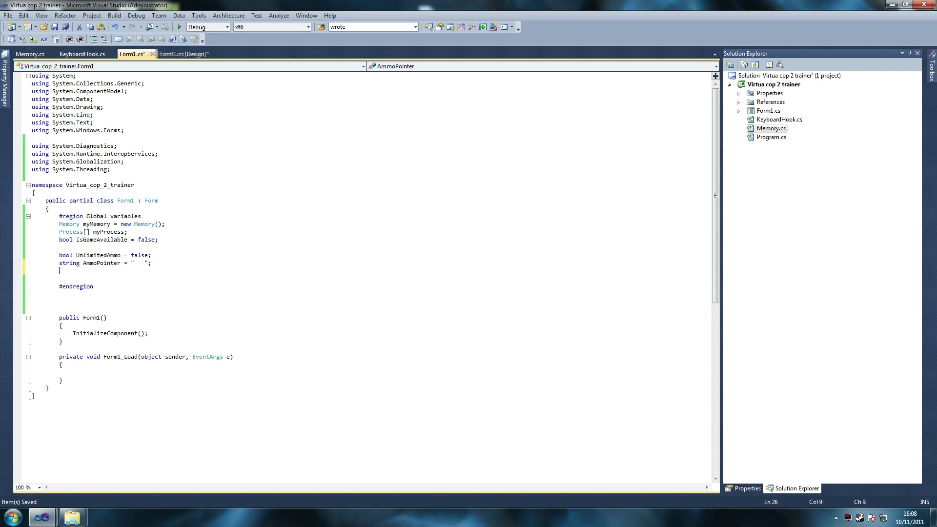
# - Declare an integer array AmmoOffset with empty braces below AmmoPointer and save the project
pyautogui.write('int')
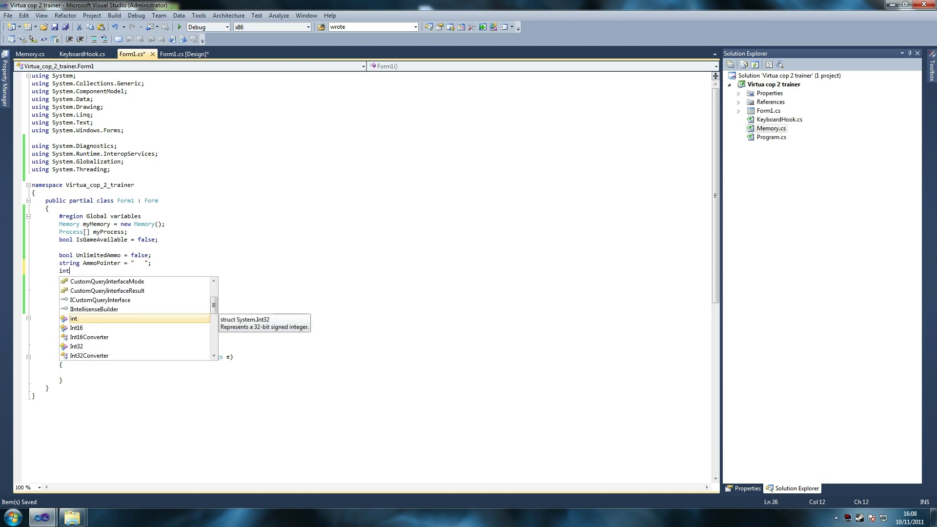
pyautogui.write('[]')
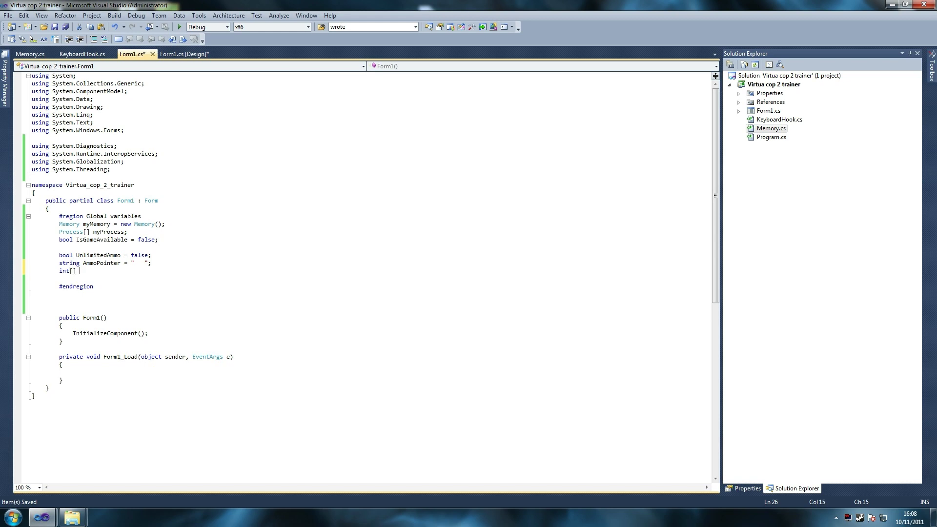
pyautogui.write(' AmmoOffset = {}')
pyautogui.press('BackSpace')
pyautogui.write('};')
pyautogui.hotkey('ctrl', 'shift', 's')
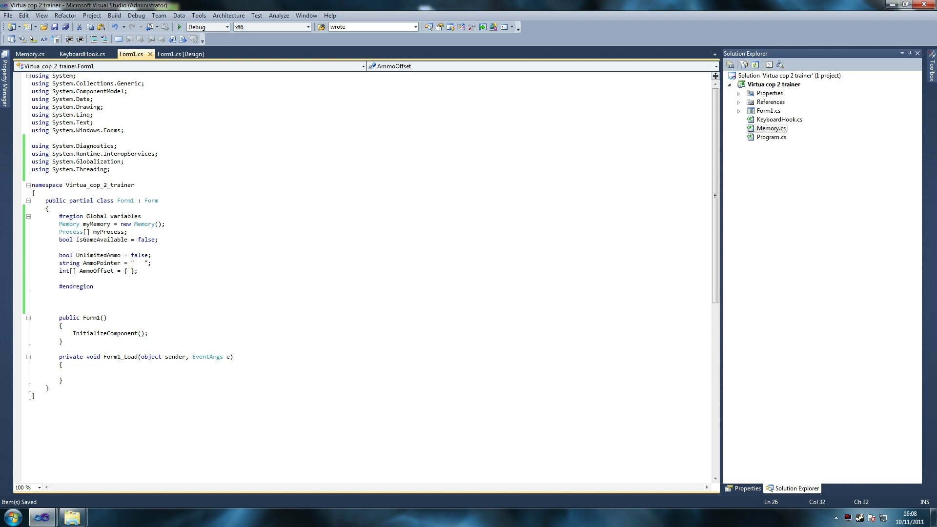
# - Declare the integer AmmoToFill = 6 below AmmoOffset and save the file
pyautogui.press('Return')
pyautogui.write('int am')
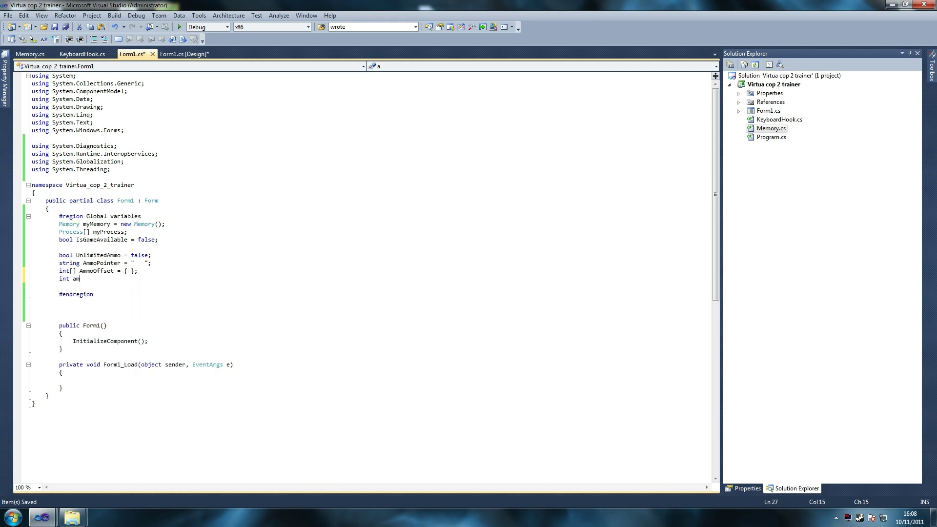
pyautogui.write('mpo')
pyautogui.write('oFi')
pyautogui.write('ll = 6;')
pyautogui.hotkey('ctrl', 's')
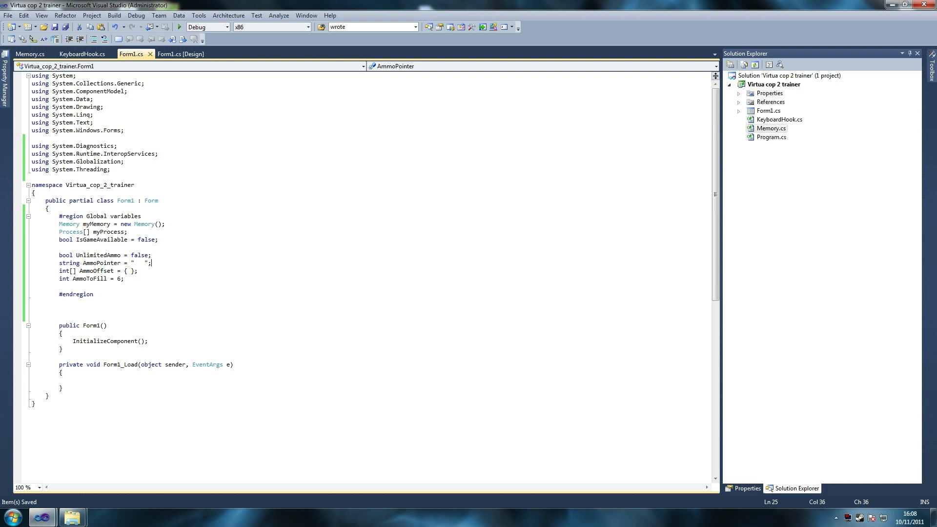
pyautogui.click(59, 286)
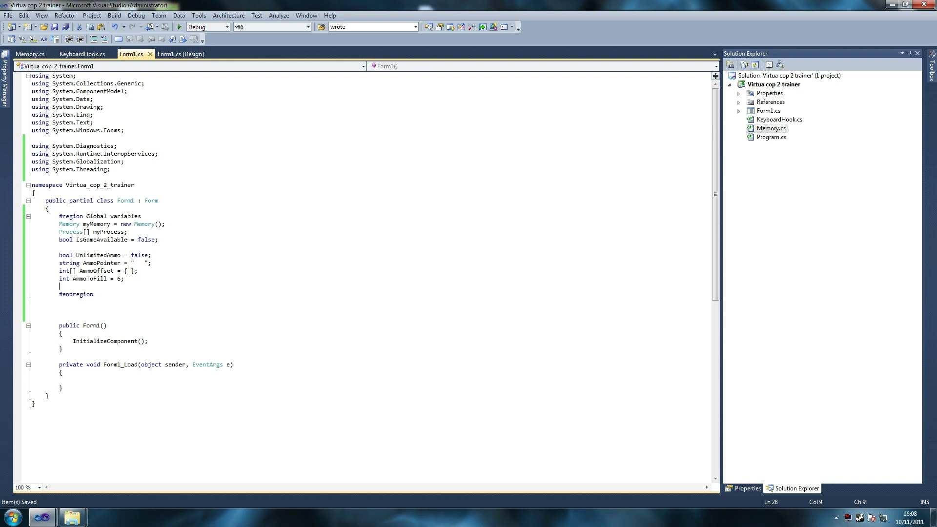
# - Minimize the code editor and launch Virtua Cop 2 and Cheat Engine from the desktop
pyautogui.click(892, 6)
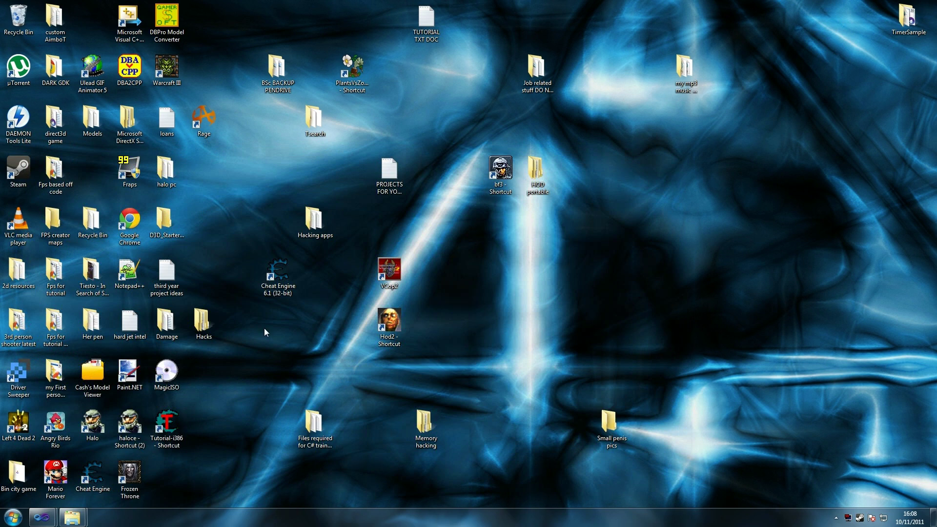
pyautogui.doubleClick(389, 269)
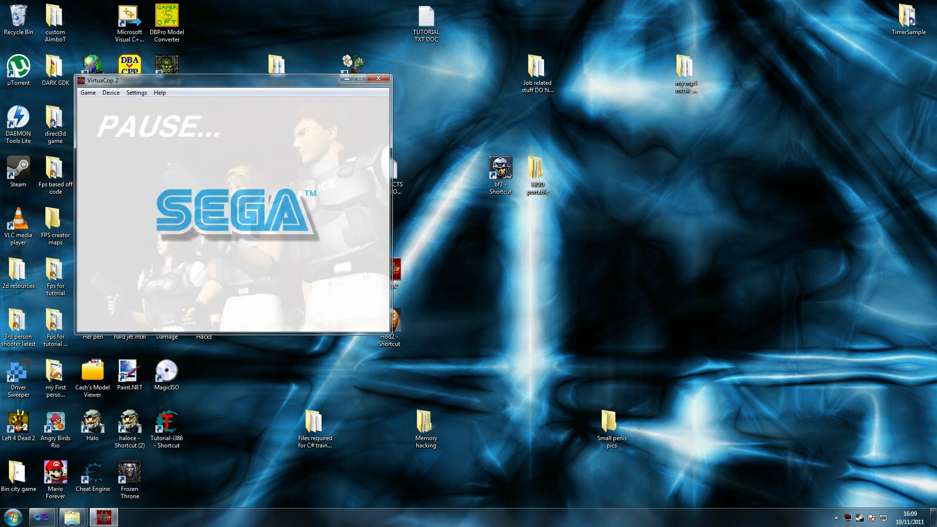
pyautogui.doubleClick(94, 488)
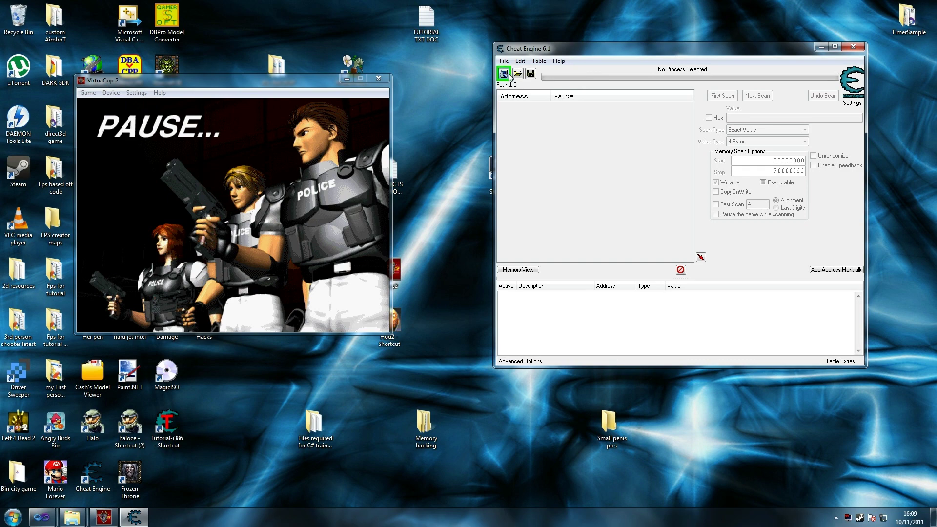
# - Open the VCop2.exe process in Cheat Engine for memory scanning
pyautogui.click(508, 74)
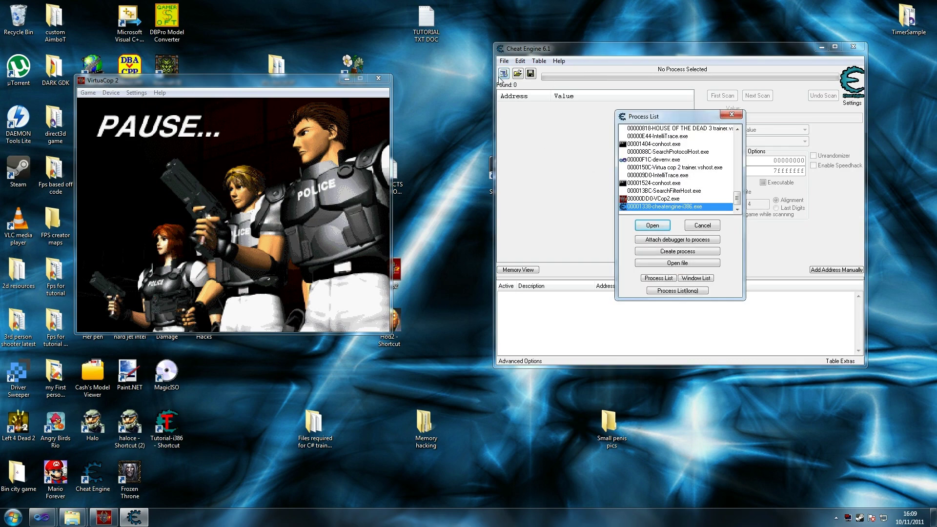
pyautogui.moveTo(649, 119); pyautogui.dragTo(635, 120)
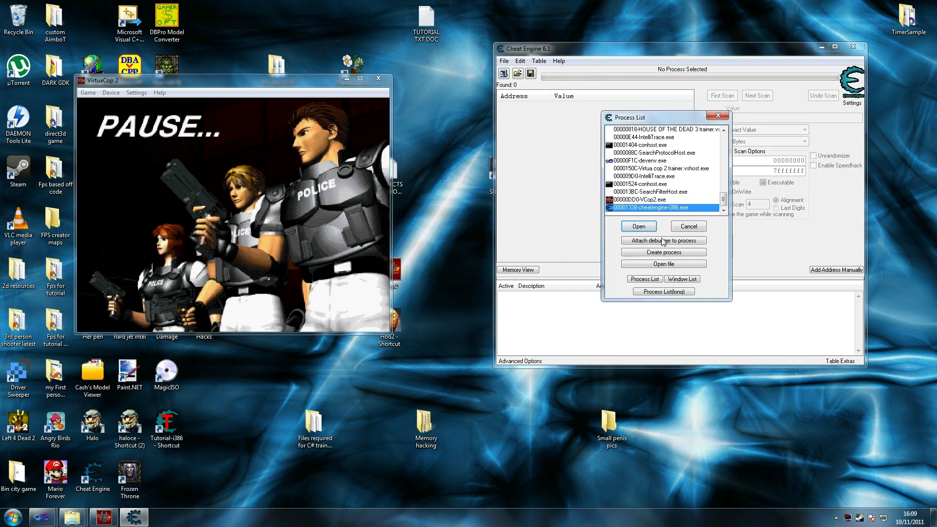
pyautogui.click(651, 200)
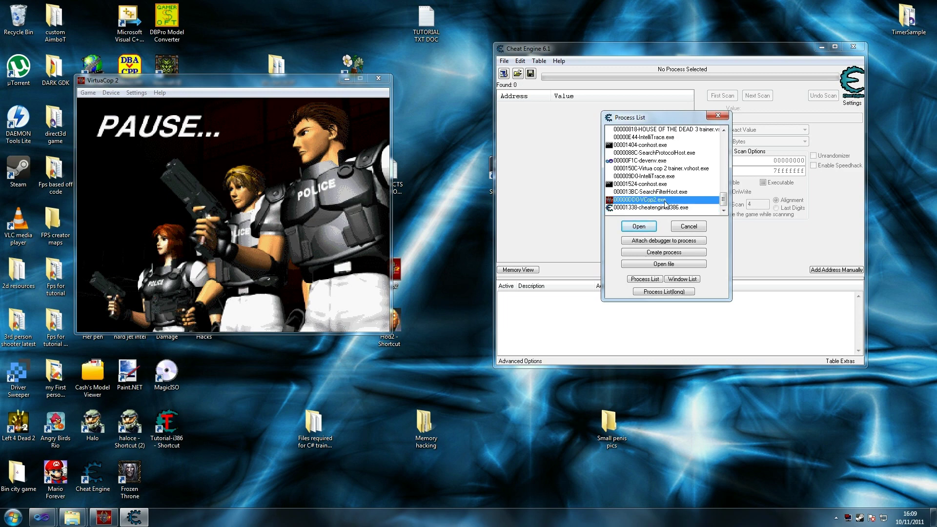
pyautogui.doubleClick(649, 201)
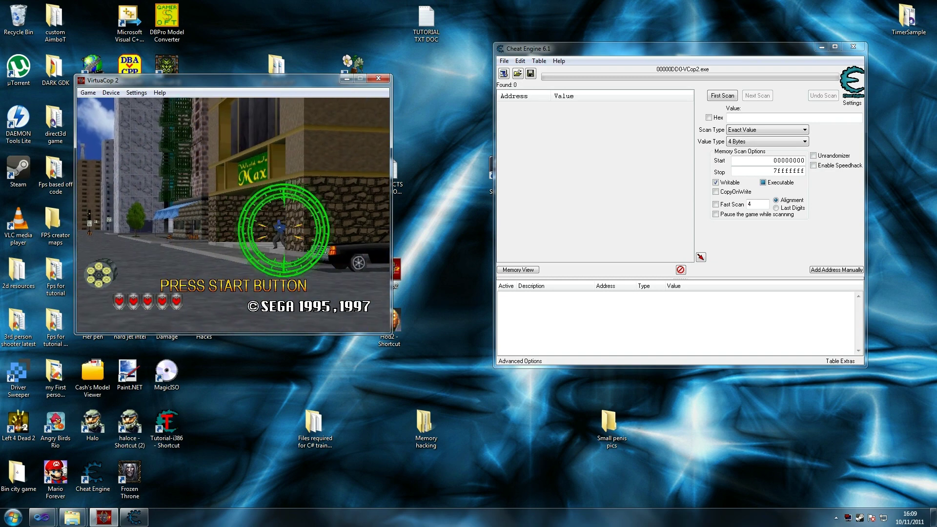
# - Pause the game and open an empty Notepad window, shrunk and placed over the lower part of Cheat Engine
pyautogui.press('super')
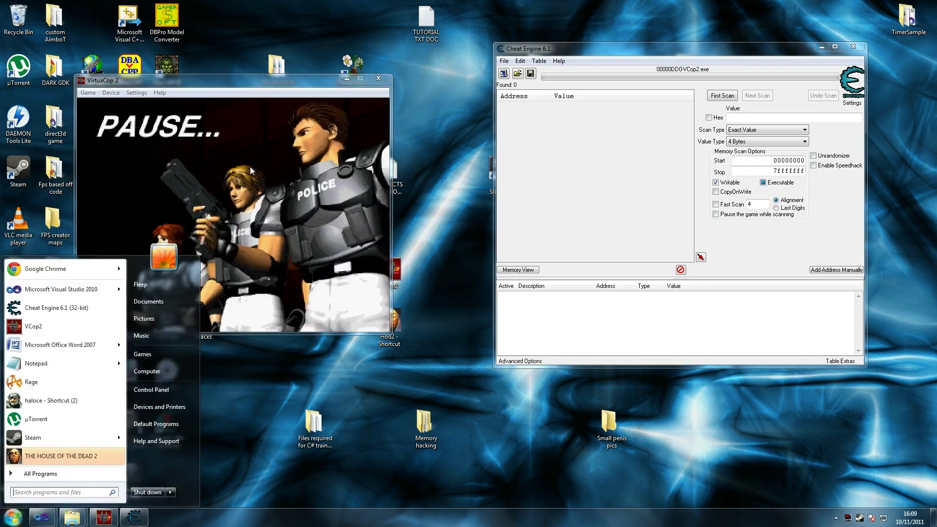
pyautogui.click(530, 479)
pyautogui.moveTo(453, 388); pyautogui.dragTo(522, 464)
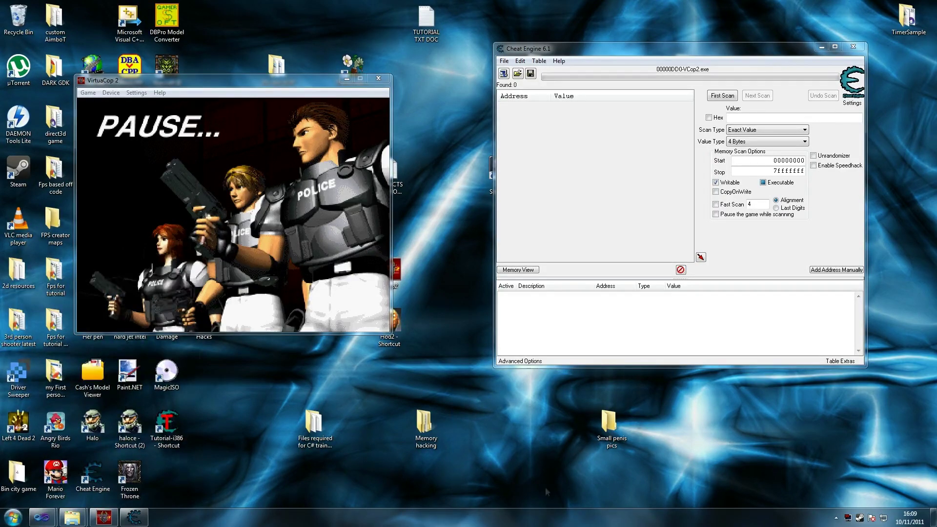
pyautogui.press('super')
pyautogui.click(59, 363)
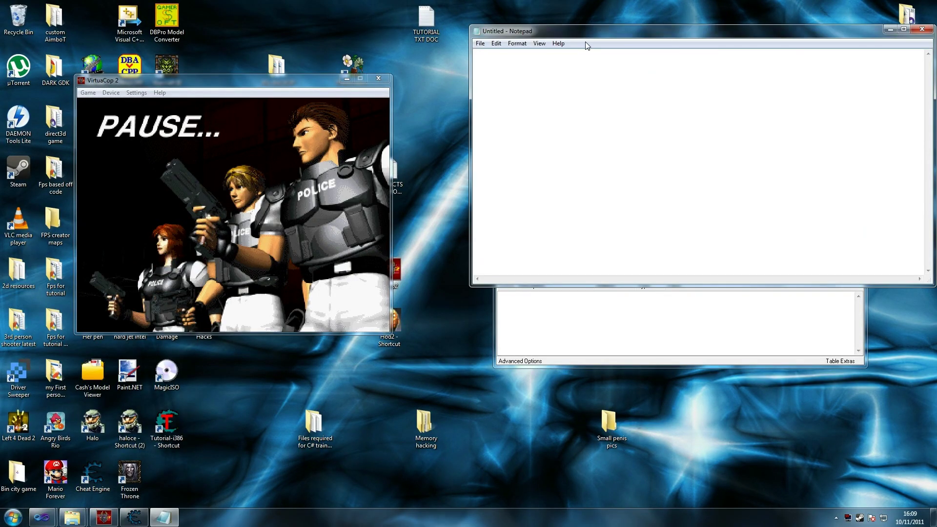
pyautogui.moveTo(586, 33); pyautogui.dragTo(482, 244)
pyautogui.moveTo(376, 236); pyautogui.dragTo(599, 325)
# - Start the arcade game in Virtua Cop 2 on the Beginner stage, File 1, and pause it by switching to Notepad
pyautogui.click(336, 254)
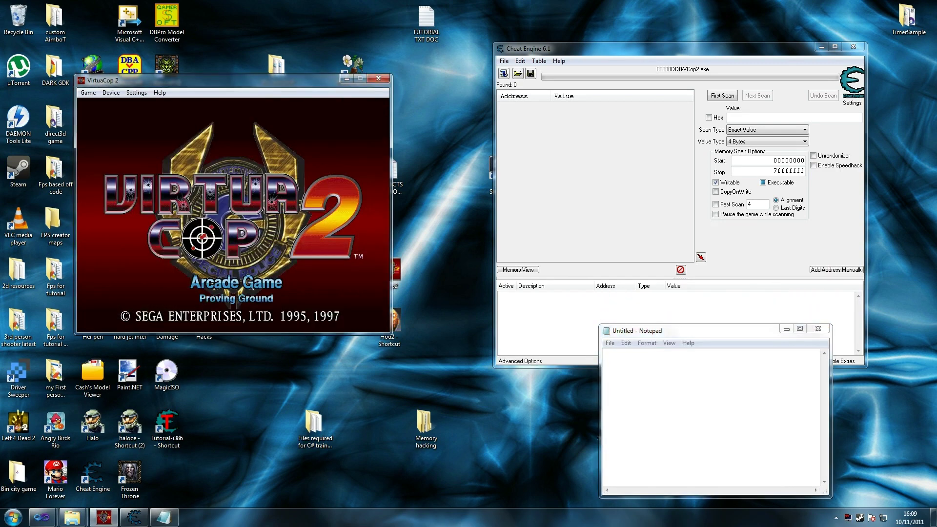
pyautogui.press('Return')
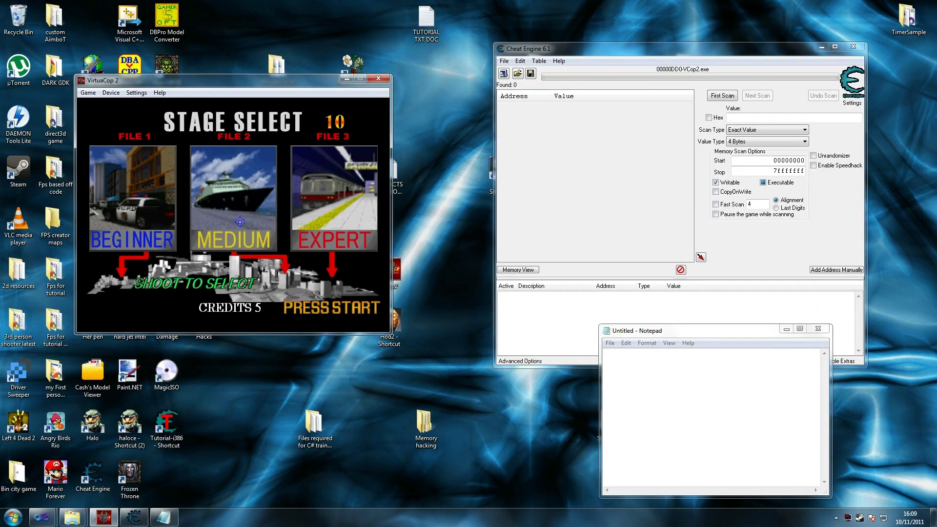
pyautogui.click(137, 189)
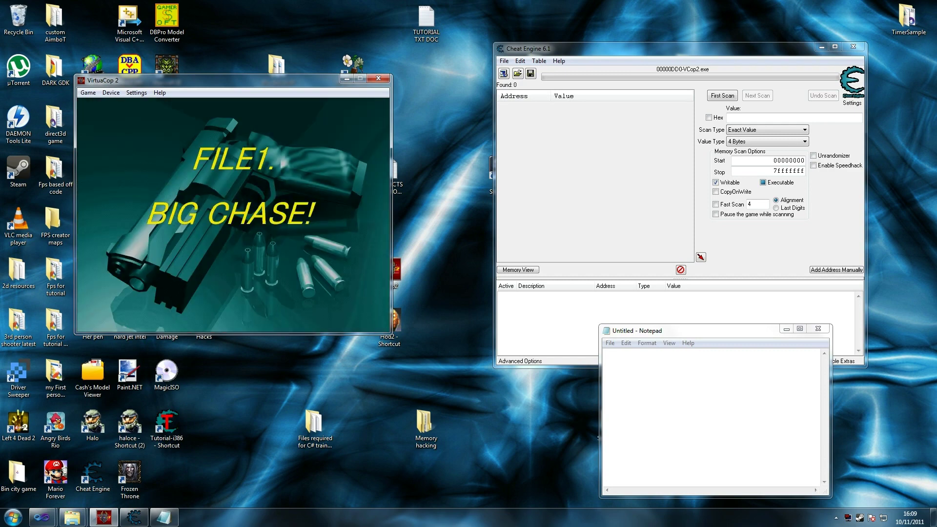
pyautogui.press('super')
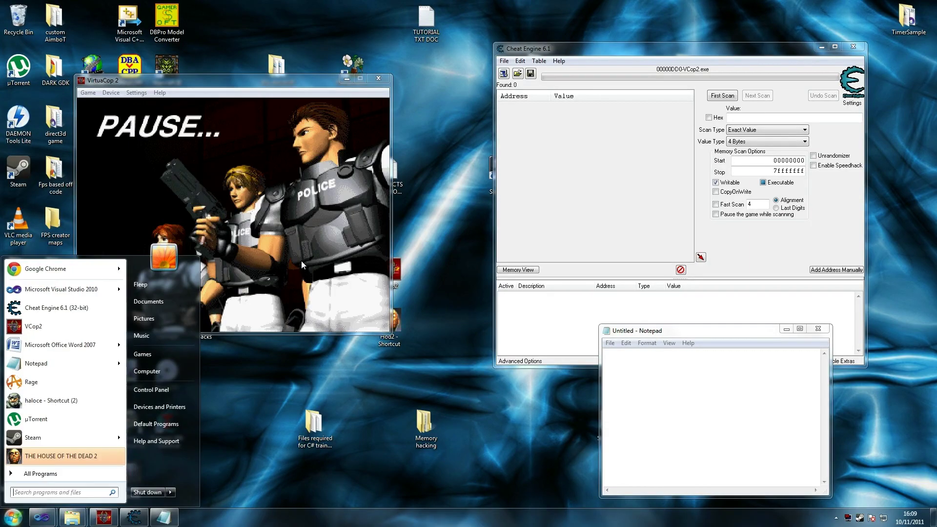
pyautogui.click(719, 402)
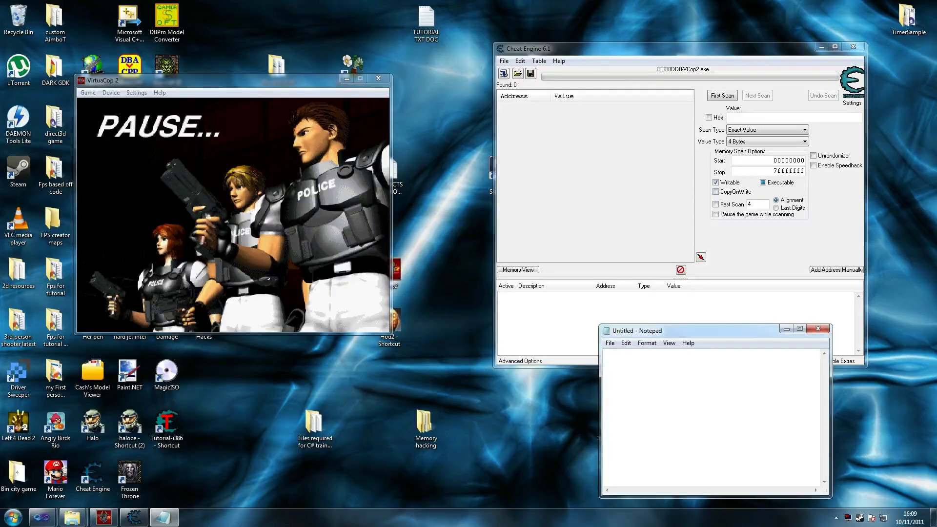
# - Resume the game to fire one shot, then run a first scan in Cheat Engine for the exact 4-byte value 5
pyautogui.click(370, 308)
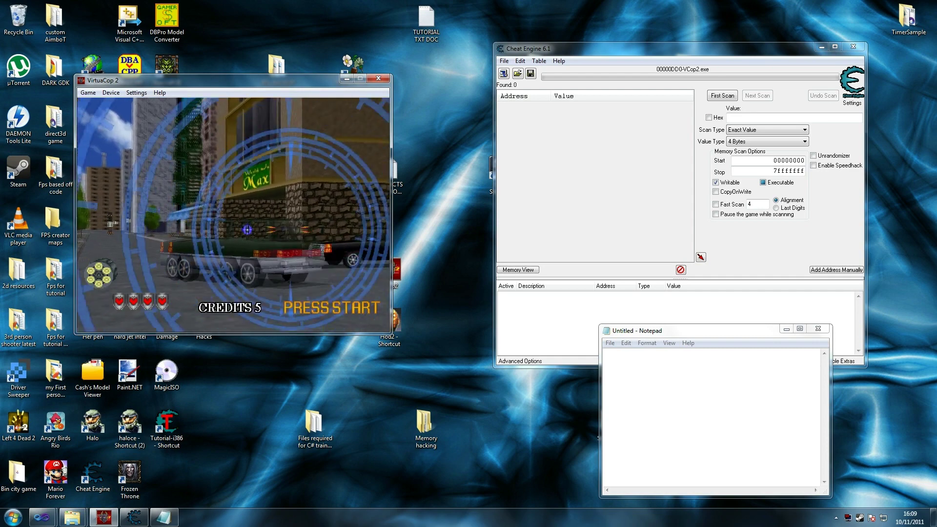
pyautogui.click(275, 231)
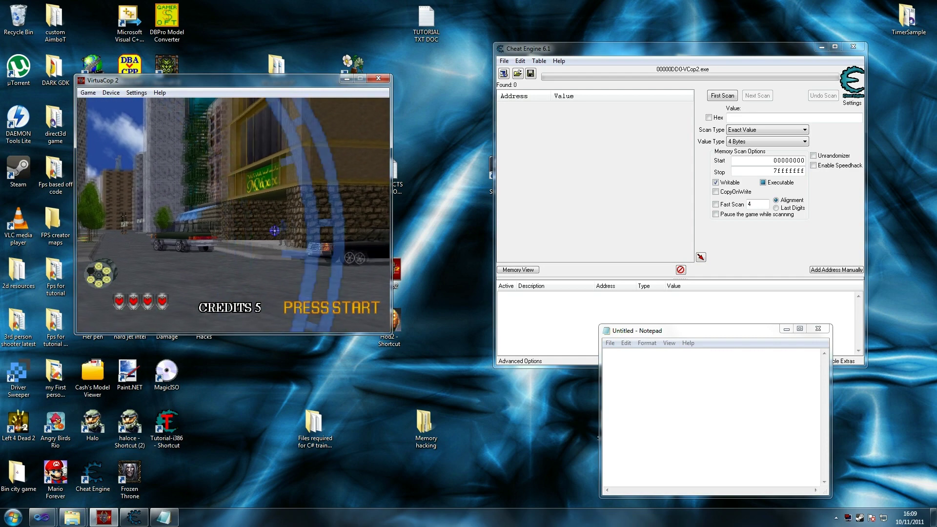
pyautogui.press('super')
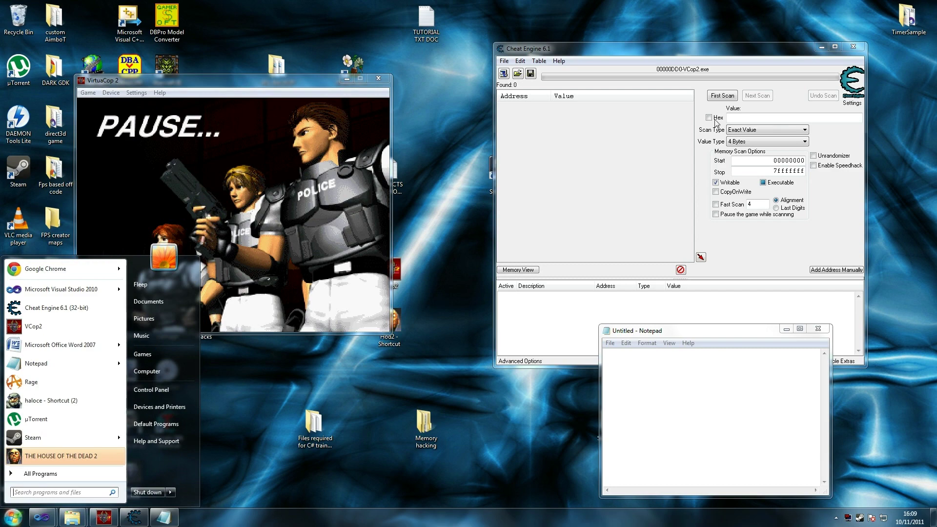
pyautogui.click(818, 117)
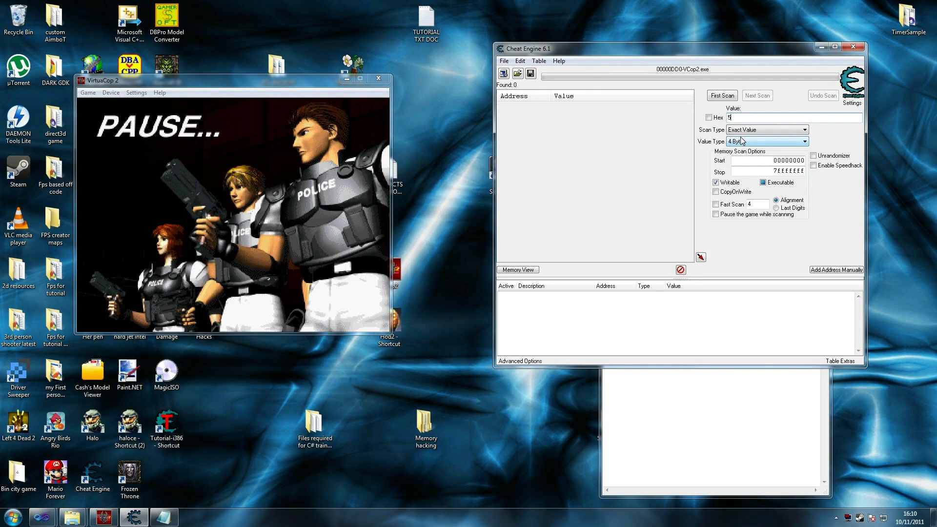
pyautogui.click(722, 96)
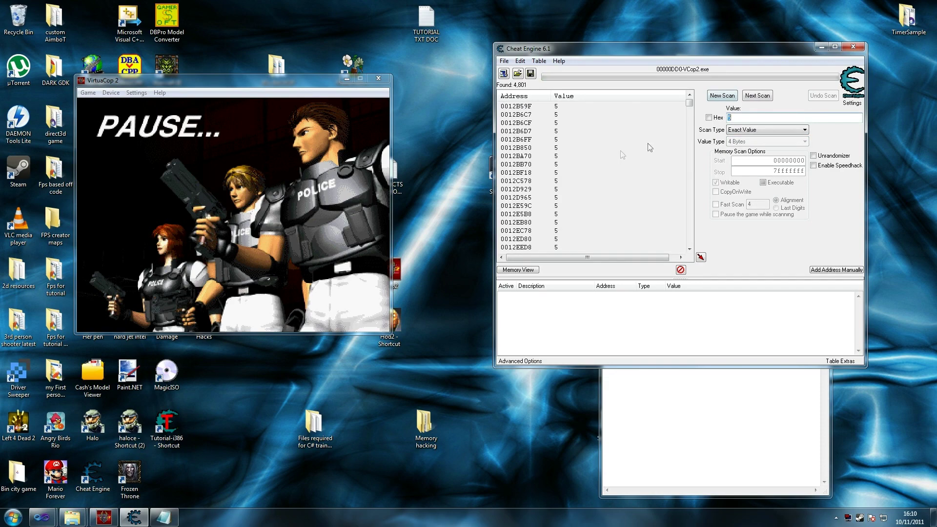
# - Fire more shots until 3 bullets remain, then start a new Cheat Engine scan for the exact value 3
pyautogui.click(339, 198)
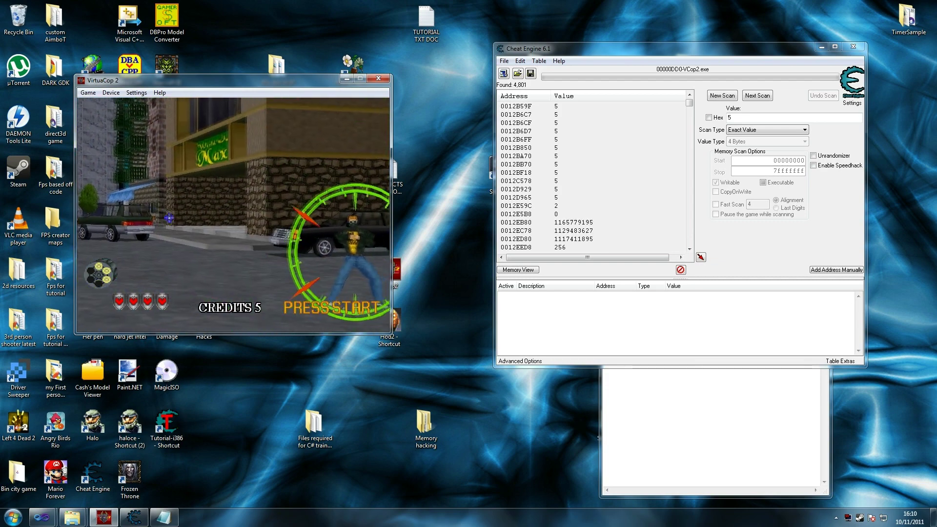
pyautogui.press('super')
pyautogui.click(756, 118)
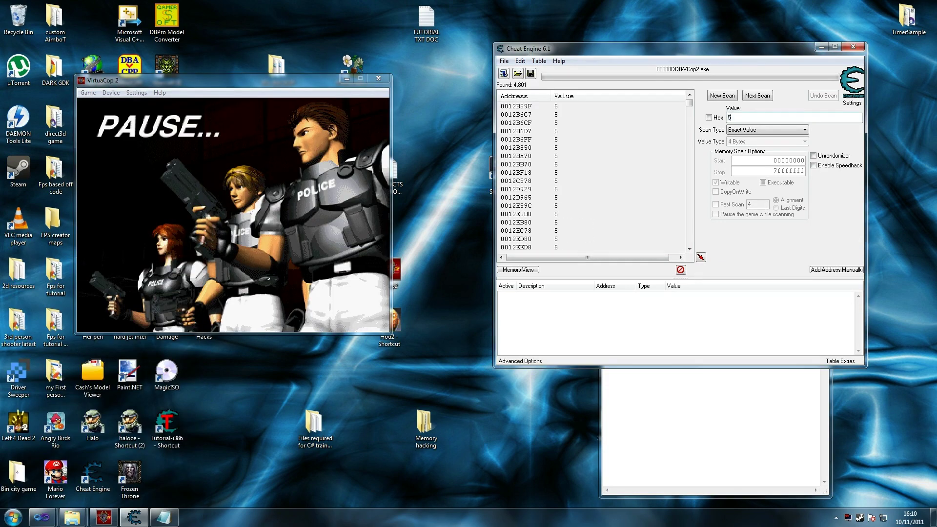
pyautogui.click(722, 96)
pyautogui.write('3')
pyautogui.click(722, 96)
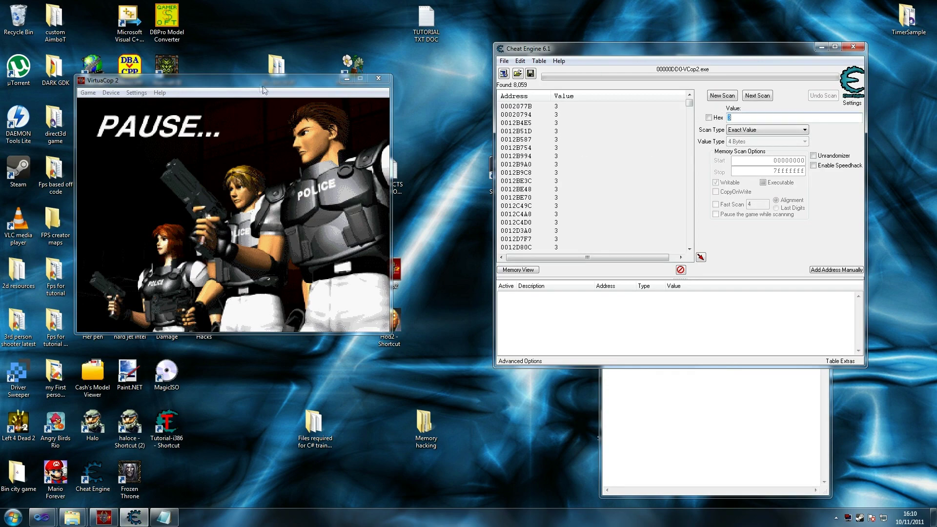
# - Fire another shot in the game and narrow the scan results to the exact value 2
pyautogui.click(287, 92)
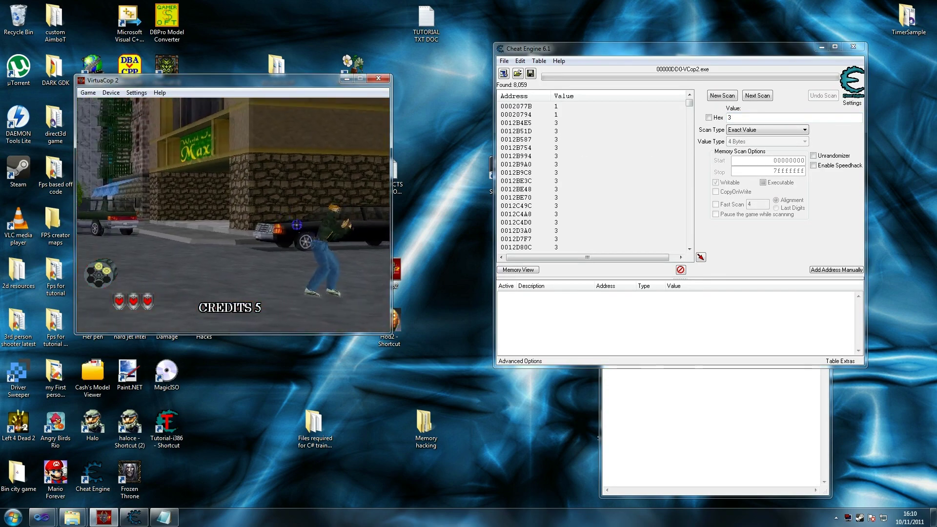
pyautogui.press('super')
pyautogui.press('Escape')
pyautogui.hotkey('alt', 'Tab')
pyautogui.press('BackSpace')
pyautogui.write('2')
pyautogui.click(756, 99)
# - Fire one more shot in the game and narrow the scan results to the exact value 1
pyautogui.click(298, 84)
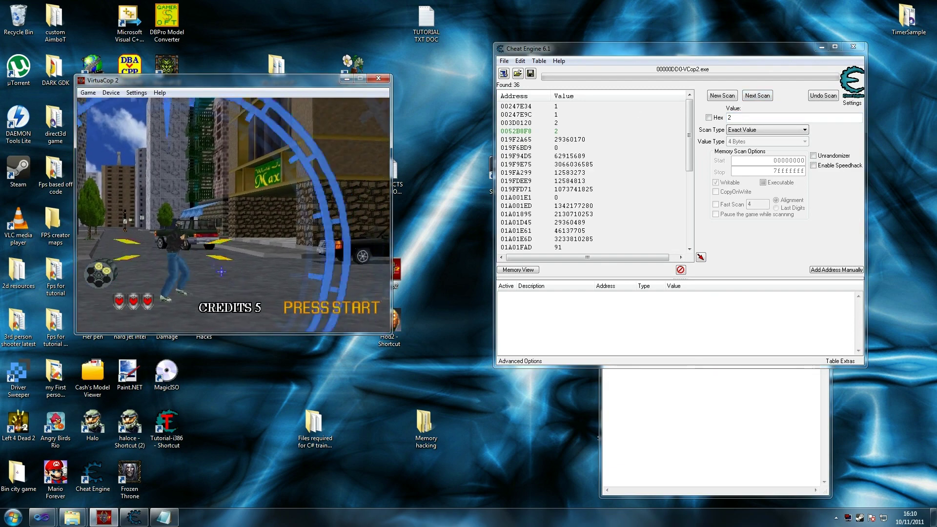
pyautogui.press('super')
pyautogui.press('Escape')
pyautogui.hotkey('alt', 'Tab')
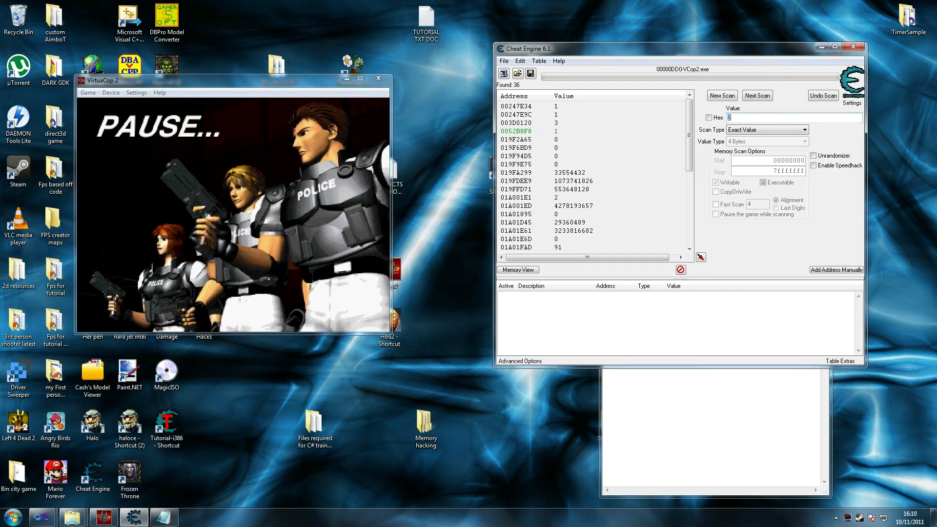
pyautogui.write('1')
pyautogui.click(756, 96)
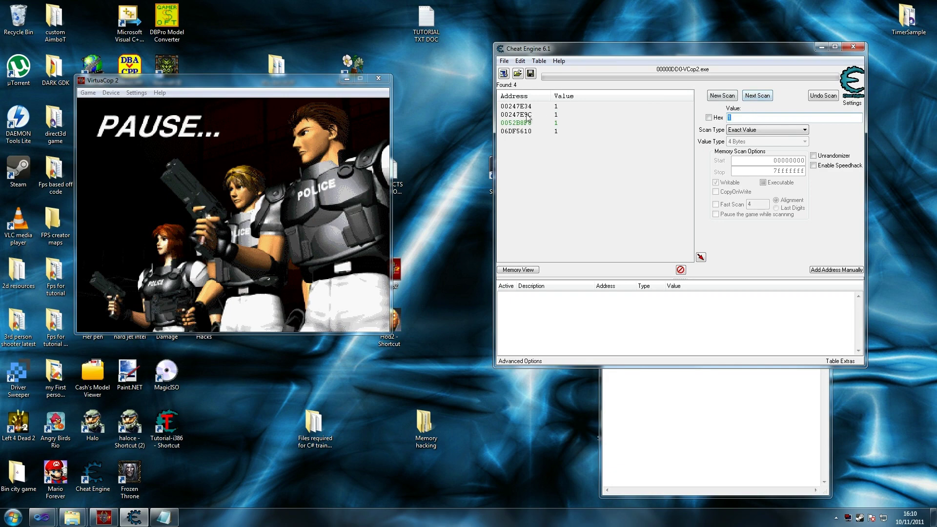
# - Resume the game, fire shots and reload to compare the values at the four candidate addresses with the bullet count
pyautogui.click(310, 86)
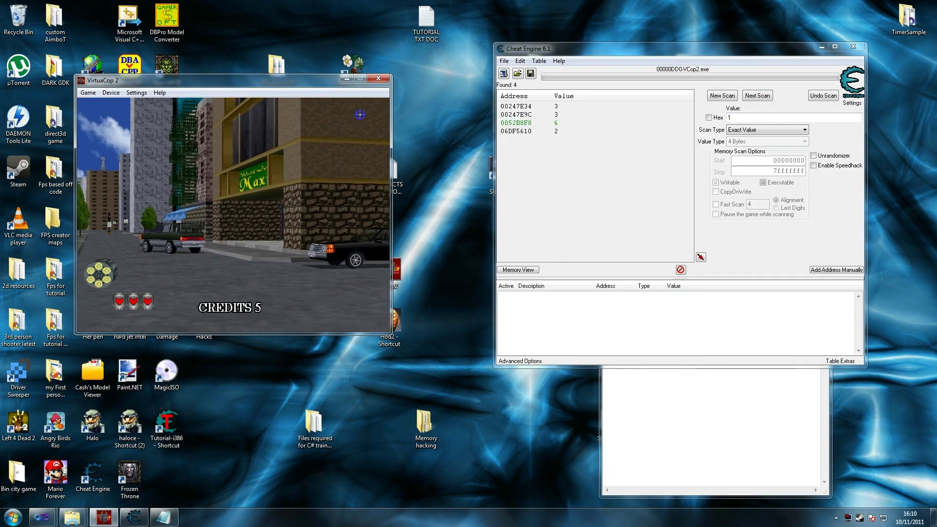
pyautogui.click(198, 236)
pyautogui.click(198, 237)
pyautogui.click(291, 243)
pyautogui.click(288, 244)
pyautogui.rightClick(271, 240)
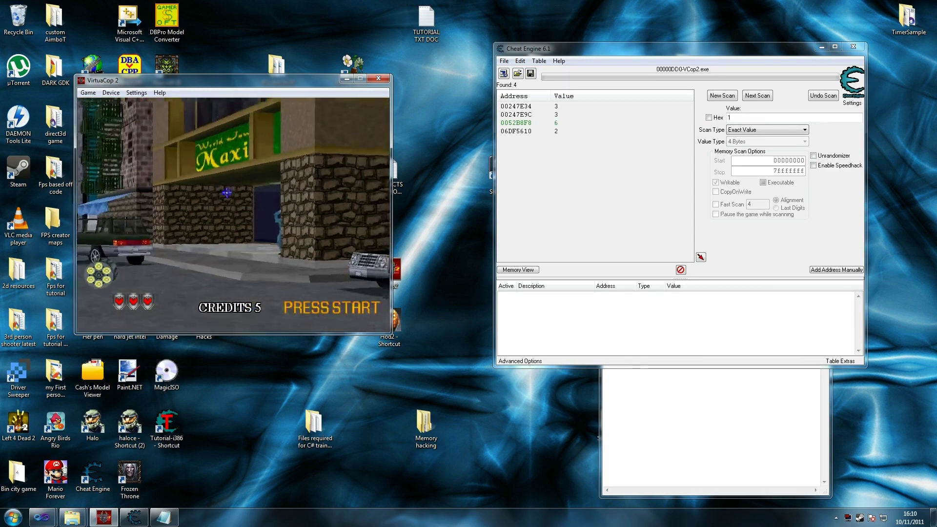
# - Pause the game and add the static address 0052B8F8 to the Cheat Engine address list
pyautogui.press('super')
pyautogui.click(530, 123)
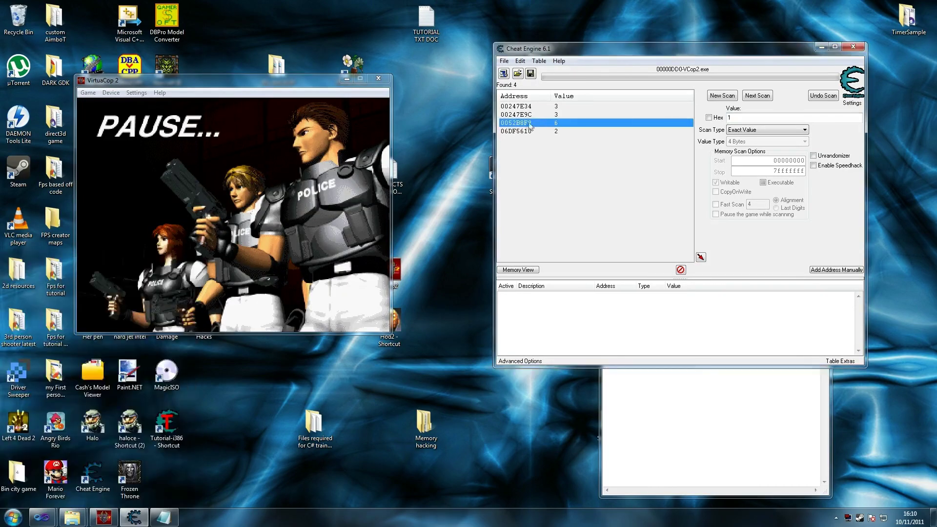
pyautogui.doubleClick(556, 124)
# - Fire shots in the game until 1 bullet remains, then set the value of the 0052B8F8 entry to 6
pyautogui.click(205, 229)
pyautogui.click(178, 227)
pyautogui.click(189, 224)
pyautogui.click(195, 226)
pyautogui.click(201, 226)
pyautogui.click(201, 226)
pyautogui.press('super')
pyautogui.press('super')
pyautogui.doubleClick(669, 296)
pyautogui.write('6')
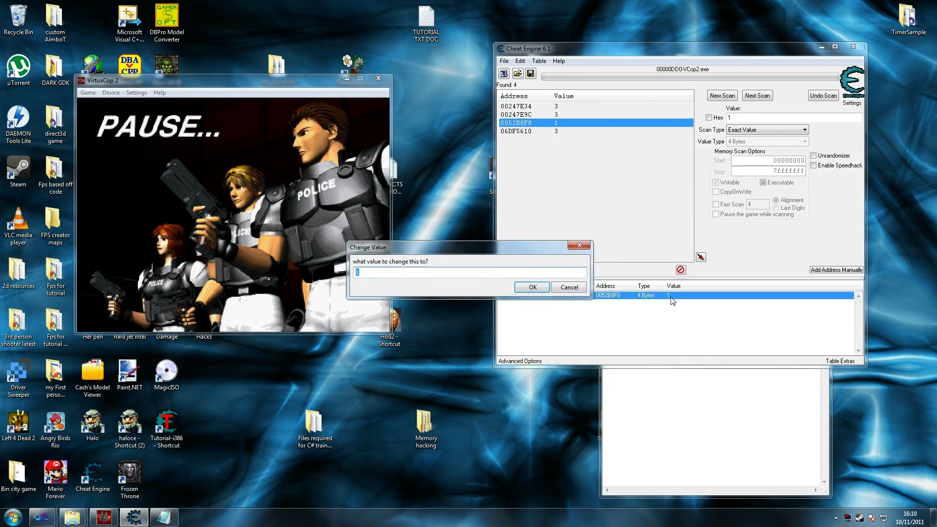
pyautogui.click(532, 287)
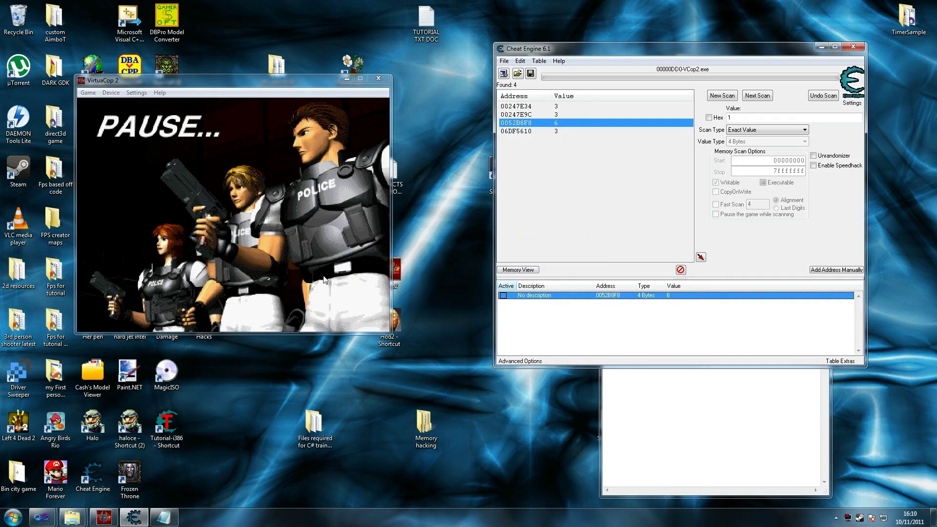
# - Resume the game, fire shots and continue with a new credit to check that the 0052B8F8 entry controls the ammo
pyautogui.click(222, 99)
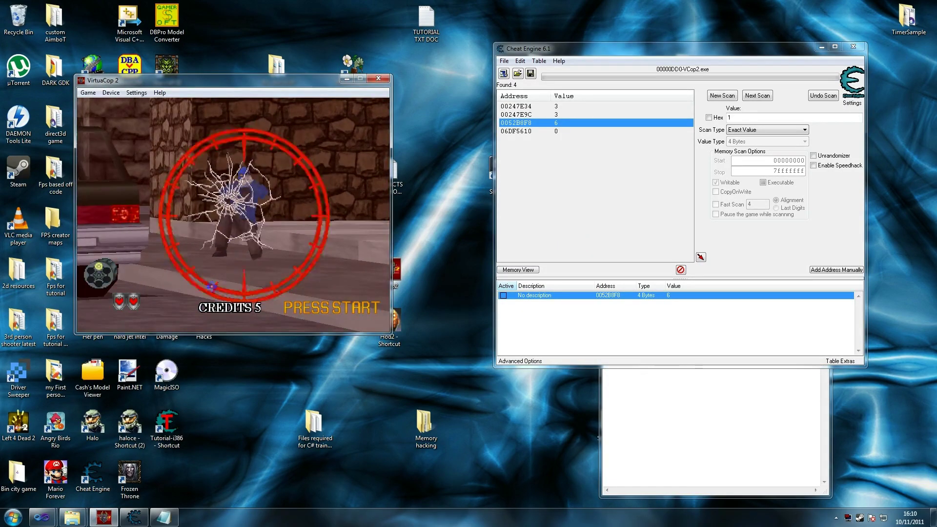
pyautogui.click(239, 200)
pyautogui.click(240, 203)
pyautogui.click(241, 203)
pyautogui.click(240, 203)
pyautogui.click(240, 203)
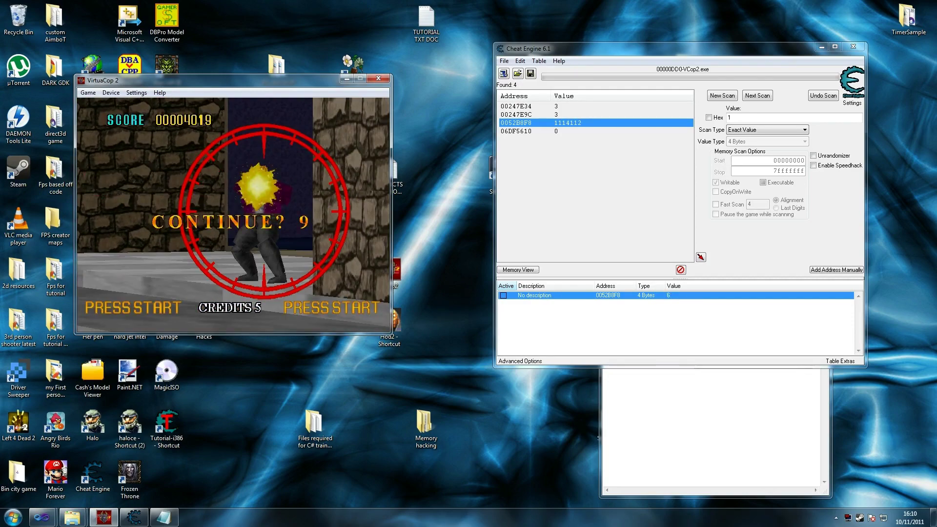
pyautogui.press('Return')
pyautogui.click(243, 184)
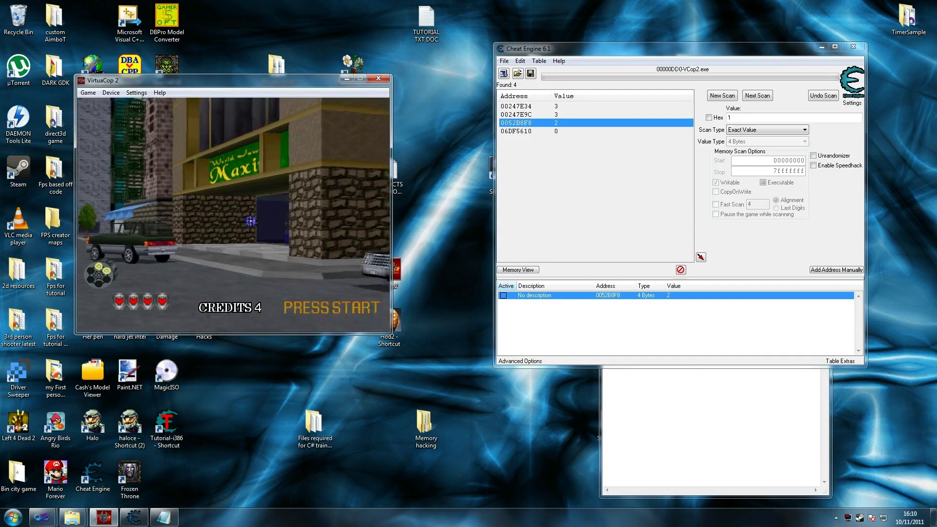
pyautogui.click(250, 221)
pyautogui.click(250, 221)
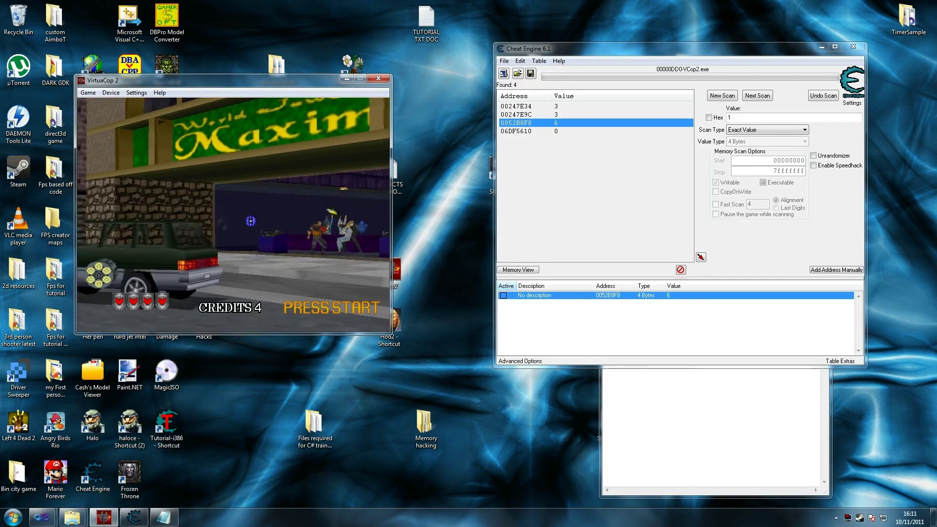
# - Freeze the 0052B8F8 entry, fire several shots in the game to test it, and unfreeze the entry
pyautogui.press('super')
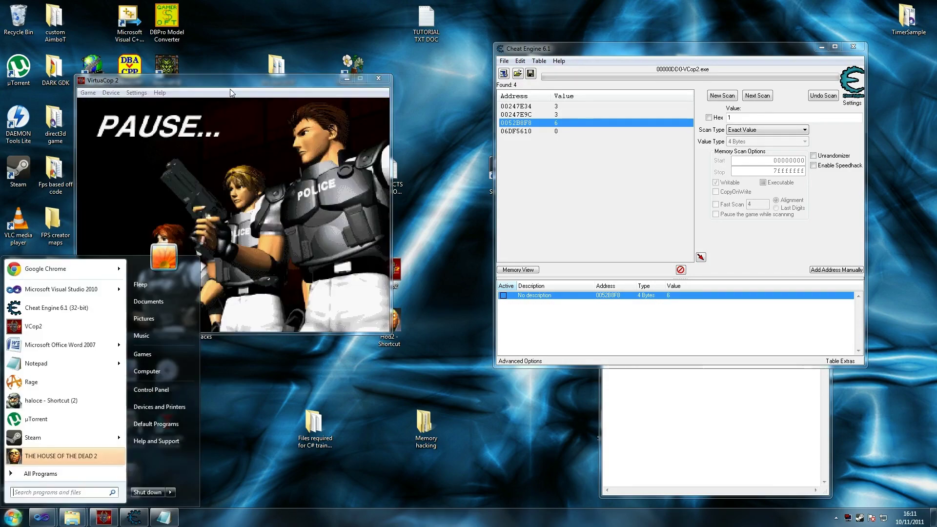
pyautogui.click(503, 295)
pyautogui.click(293, 239)
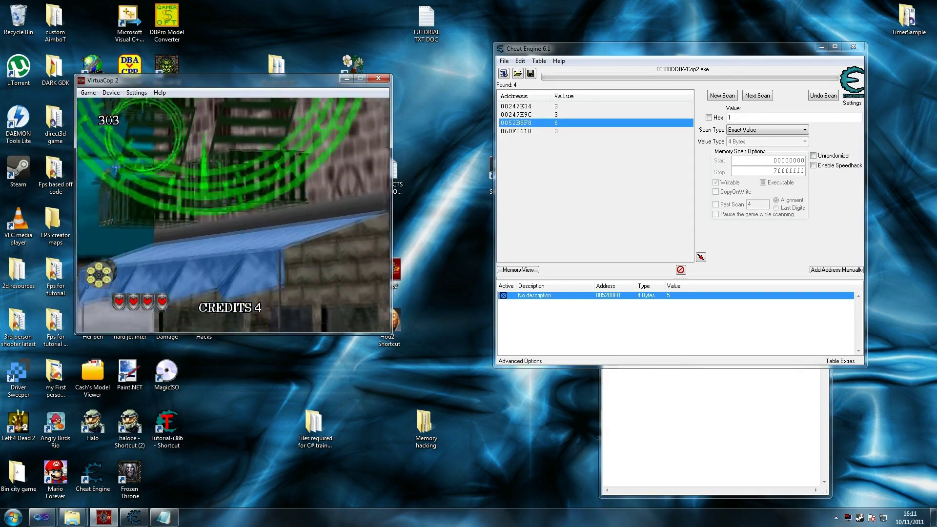
pyautogui.click(210, 164)
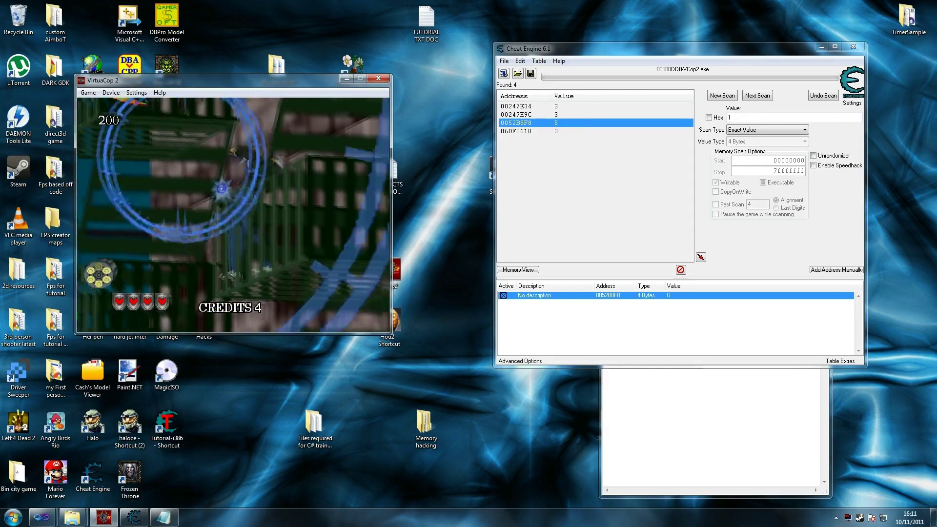
pyautogui.click(126, 117)
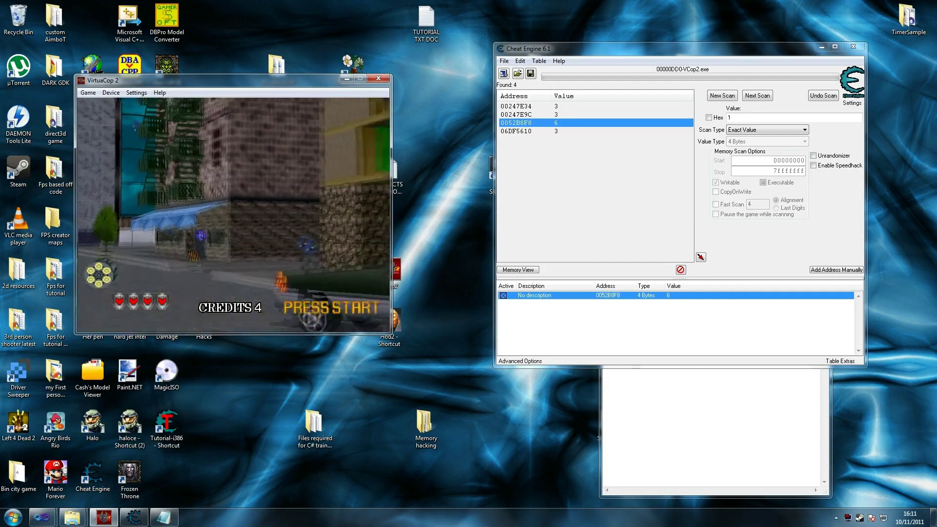
pyautogui.press('super')
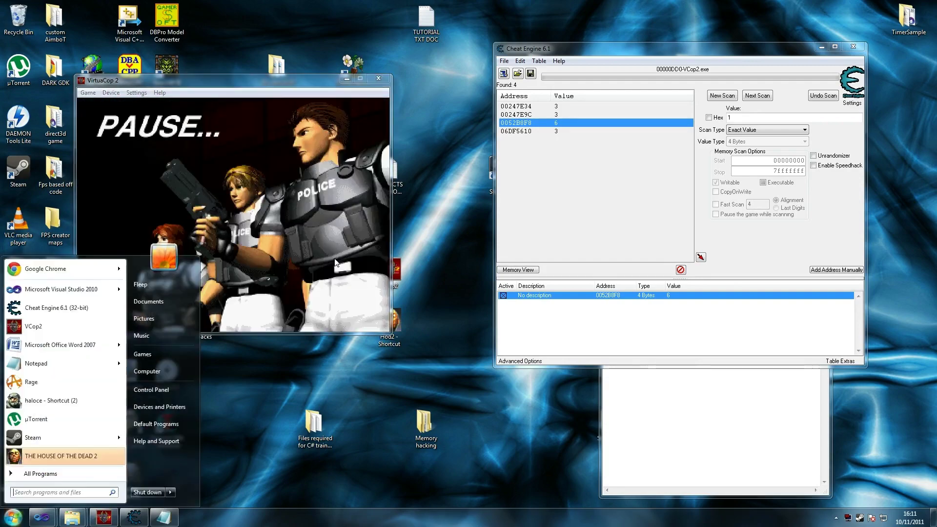
pyautogui.click(503, 295)
# - Find out what writes to the 0052B8F8 address, attaching the Cheat Engine debugger to the game process
pyautogui.click(503, 295)
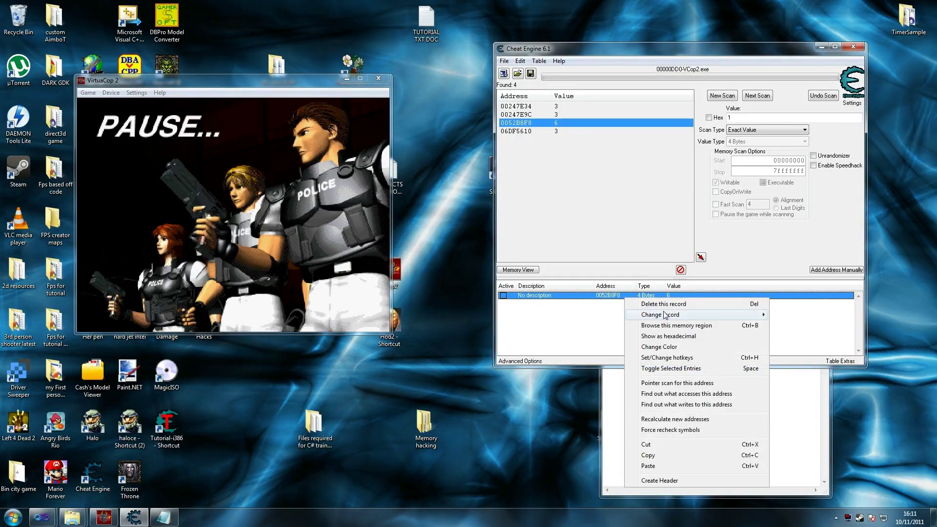
pyautogui.click(677, 404)
pyautogui.click(488, 266)
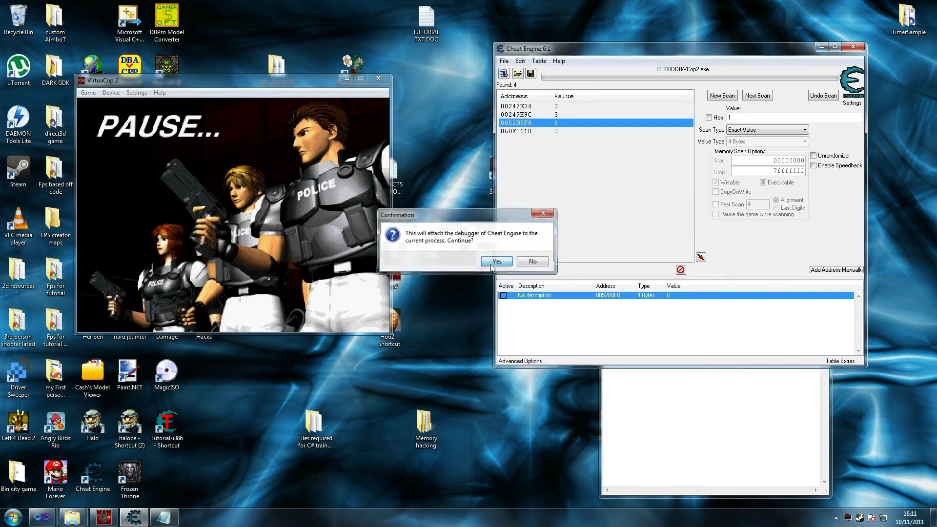
# - Fire shots and reload in the game to capture the instructions that write to the ammo address
pyautogui.click(247, 228)
pyautogui.click(215, 242)
pyautogui.click(220, 245)
pyautogui.click(251, 222)
pyautogui.click(267, 210)
pyautogui.click(251, 178)
pyautogui.rightClick(266, 219)
pyautogui.click(258, 222)
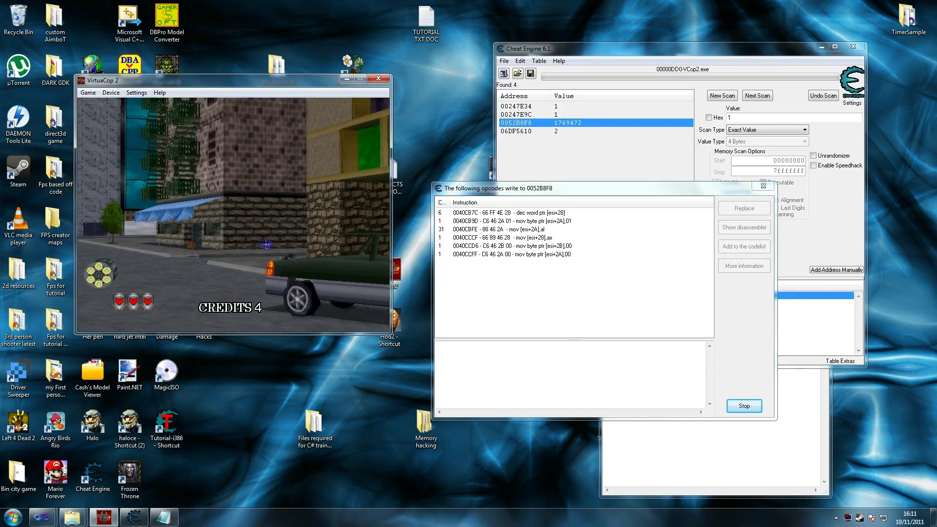
pyautogui.click(245, 226)
pyautogui.rightClick(245, 225)
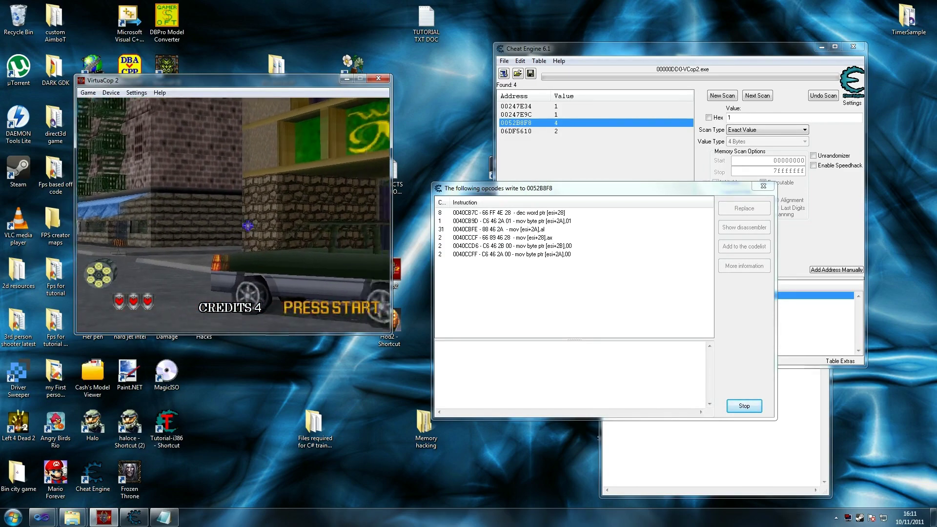
# - Pause the game and open the extra information for the instruction dec word ptr [esi+28] at 0040CB7C
pyautogui.press('super')
pyautogui.press('super')
pyautogui.click(480, 215)
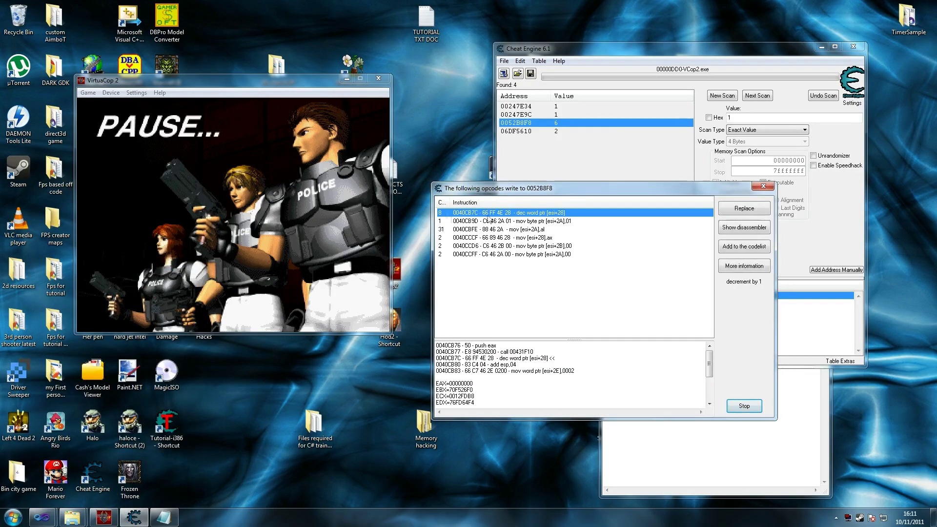
pyautogui.doubleClick(543, 216)
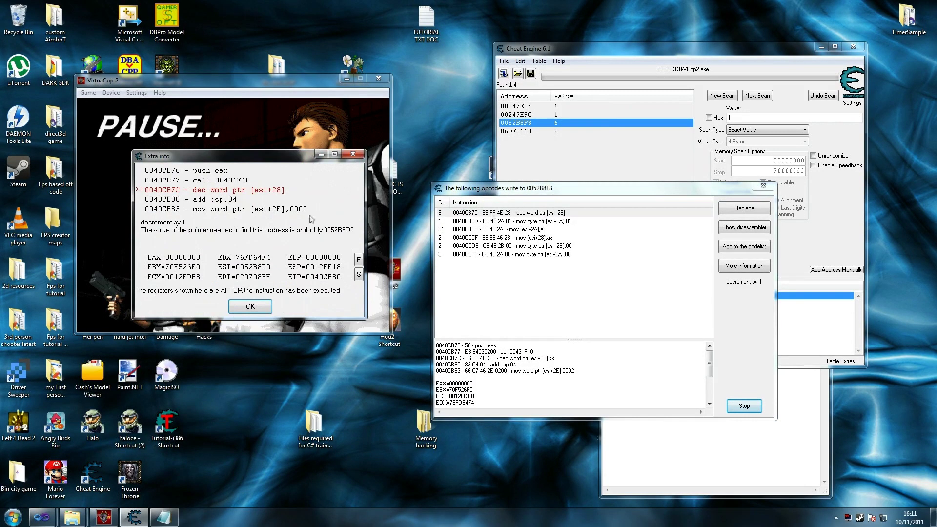
# - Note "28 offset" and the pointer value 0052B8D0 in Notepad, then close the instruction details and opcode list
pyautogui.click(161, 522)
pyautogui.moveTo(685, 334); pyautogui.dragTo(669, 334)
pyautogui.write('28 offset')
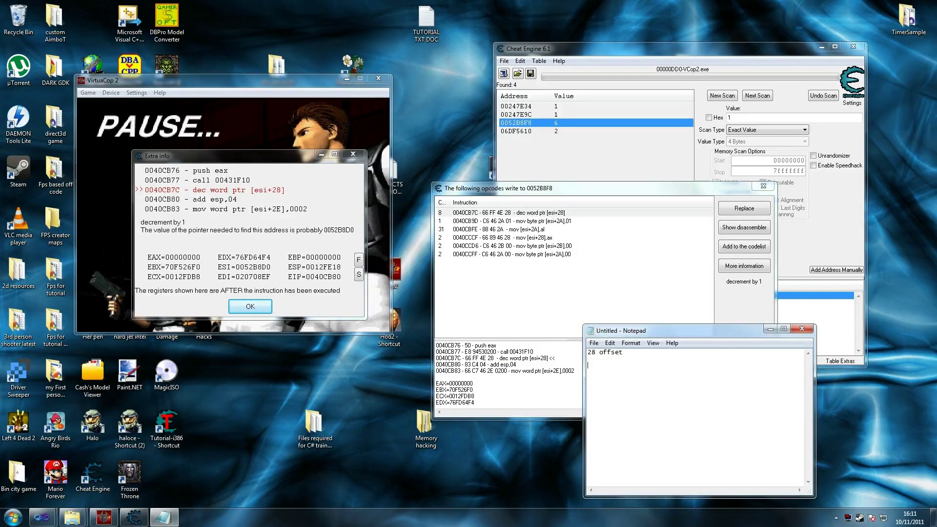
pyautogui.write('005B8D0')
pyautogui.hotkey('shift', 'Home')
pyautogui.write('0052B8D0')
pyautogui.hotkey('shift', 'Home')
pyautogui.click(239, 313)
pyautogui.click(239, 313)
pyautogui.click(763, 185)
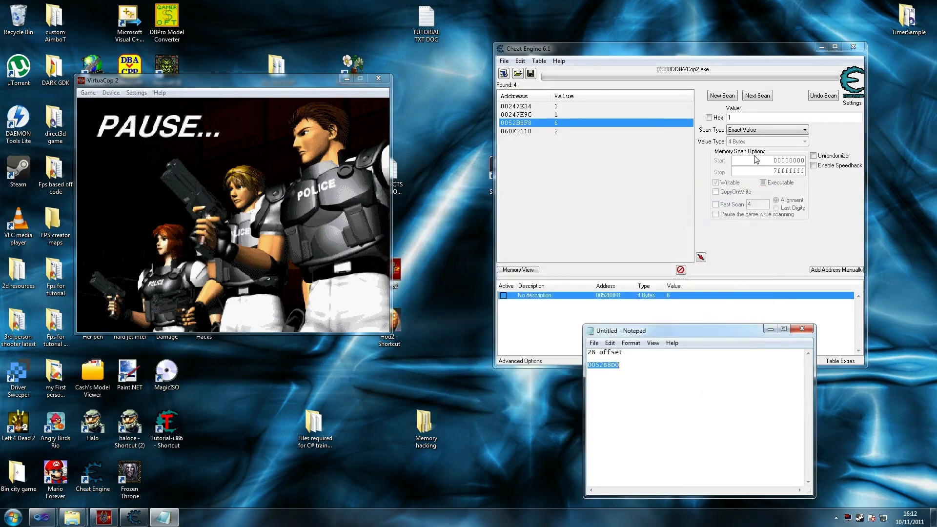
# - Start a new Cheat Engine scan for the exact hexadecimal value 0052B8D0
pyautogui.click(752, 118)
pyautogui.click(709, 117)
pyautogui.doubleClick(740, 118)
pyautogui.write('0052B8D0')
pyautogui.click(724, 96)
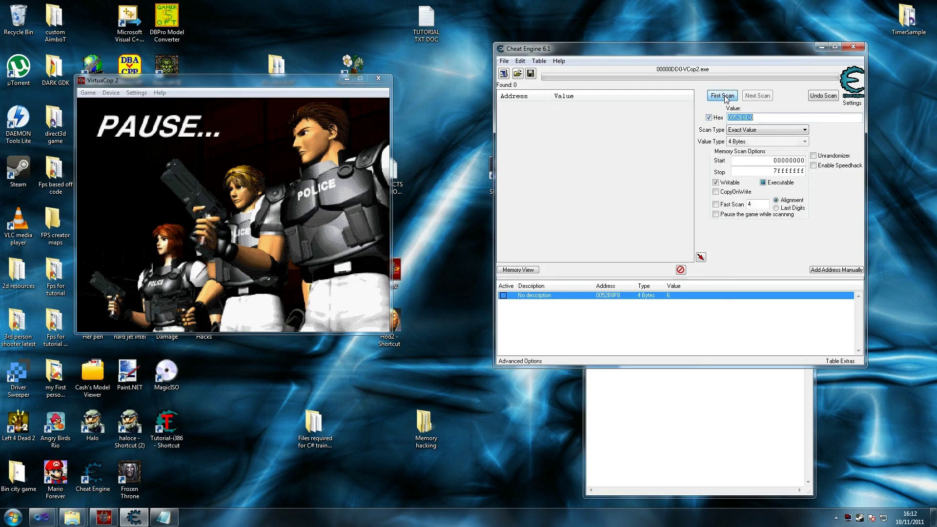
pyautogui.click(722, 95)
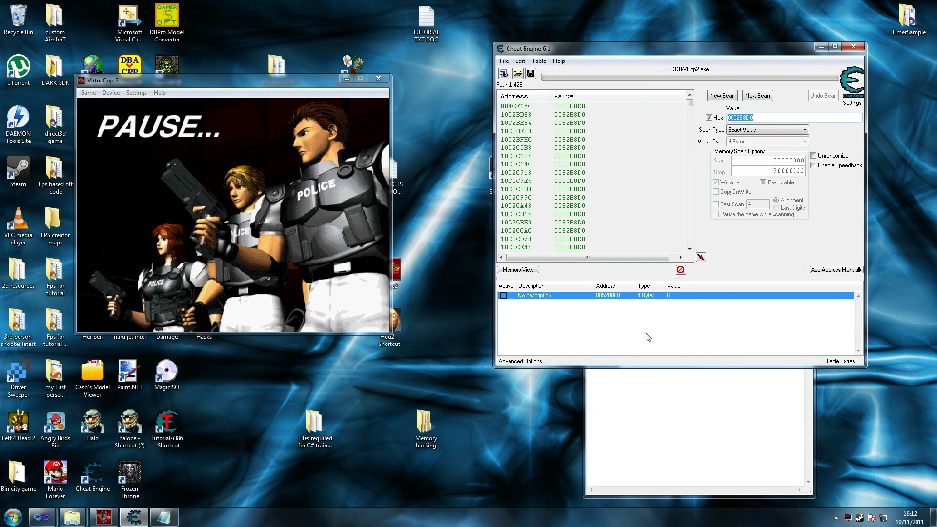
# - Shrink the Notepad window to clear the address list and select the first static scan result, 004CF1AC
pyautogui.click(647, 396)
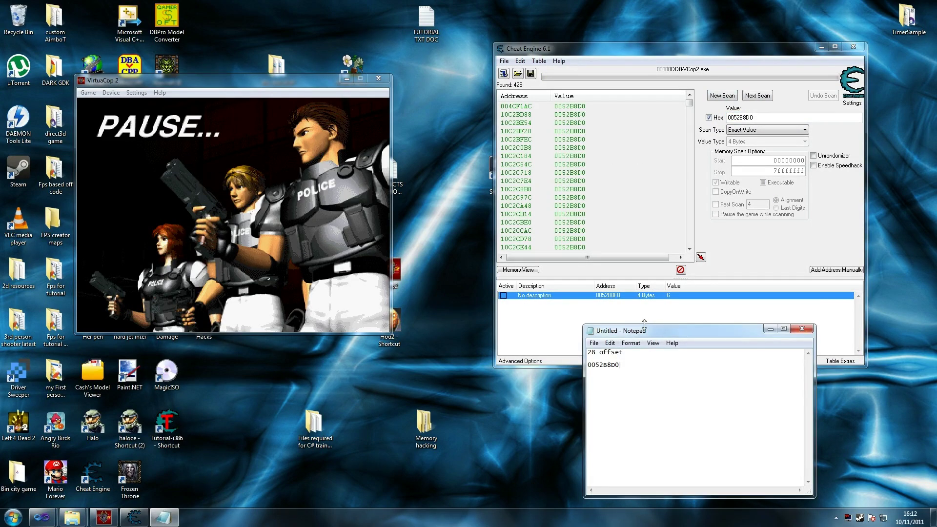
pyautogui.moveTo(644, 324); pyautogui.dragTo(644, 371)
pyautogui.click(717, 241)
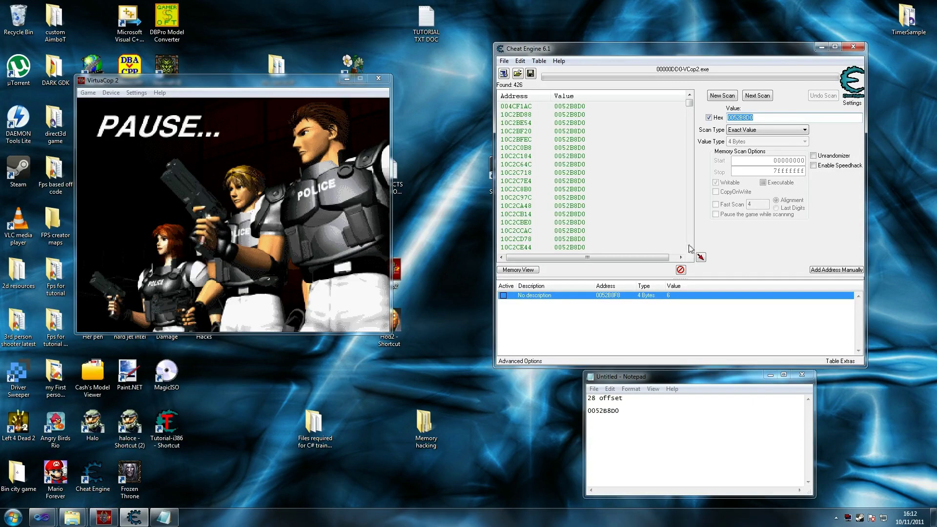
pyautogui.click(518, 107)
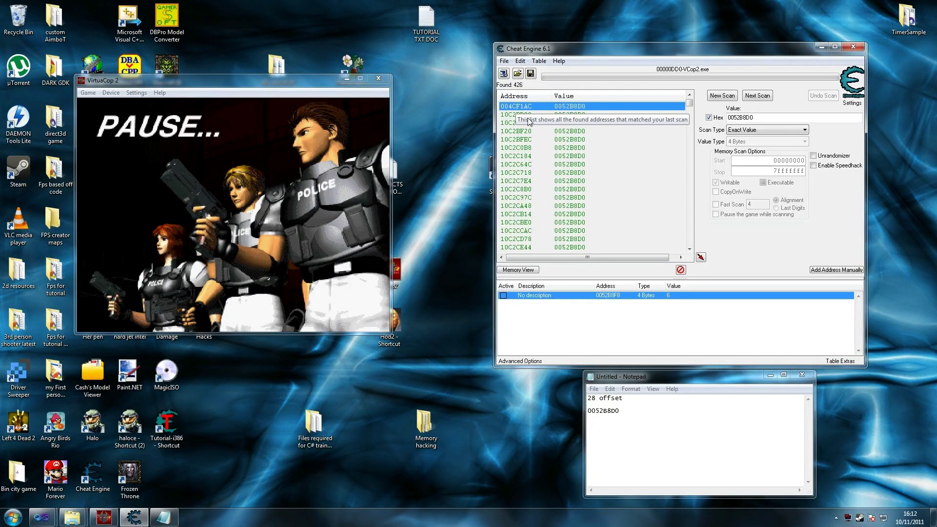
pyautogui.click(530, 165)
pyautogui.click(517, 105)
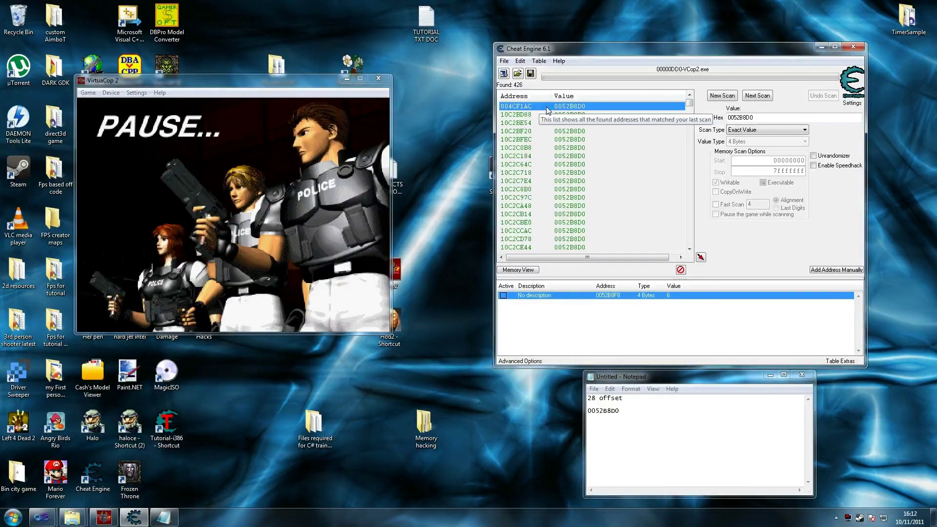
# - Manually add a 4-byte pointer entry with pointer address 004CF1AC and hexadecimal offset 28
pyautogui.click(840, 272)
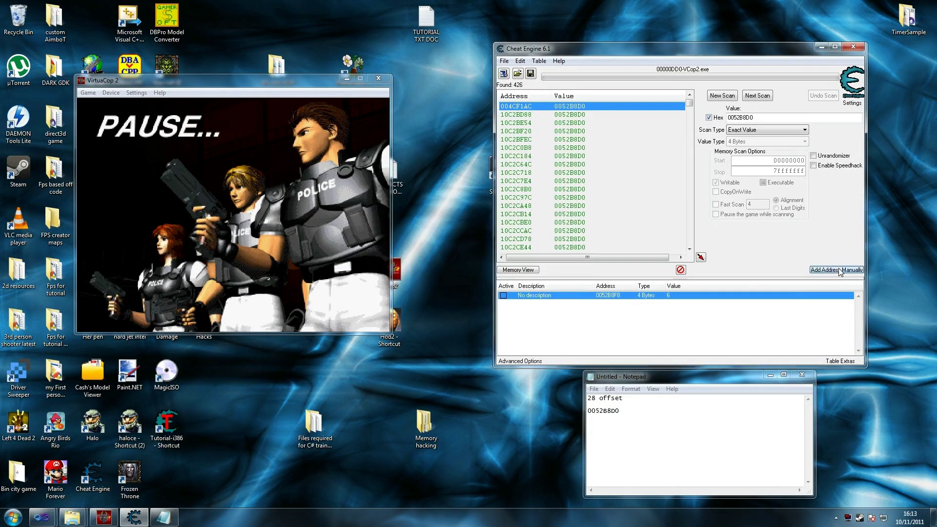
pyautogui.moveTo(486, 213); pyautogui.dragTo(355, 362)
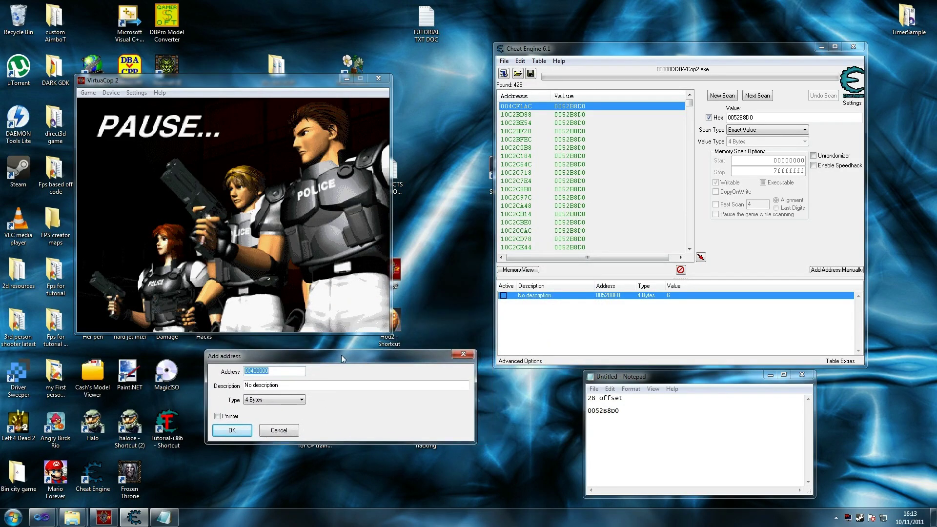
pyautogui.click(218, 416)
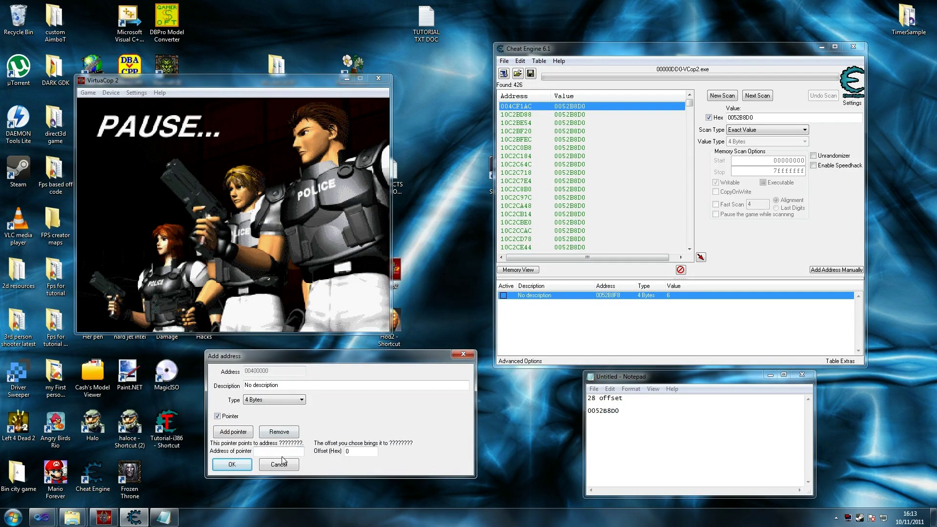
pyautogui.write('004CF1AC')
pyautogui.press('Tab')
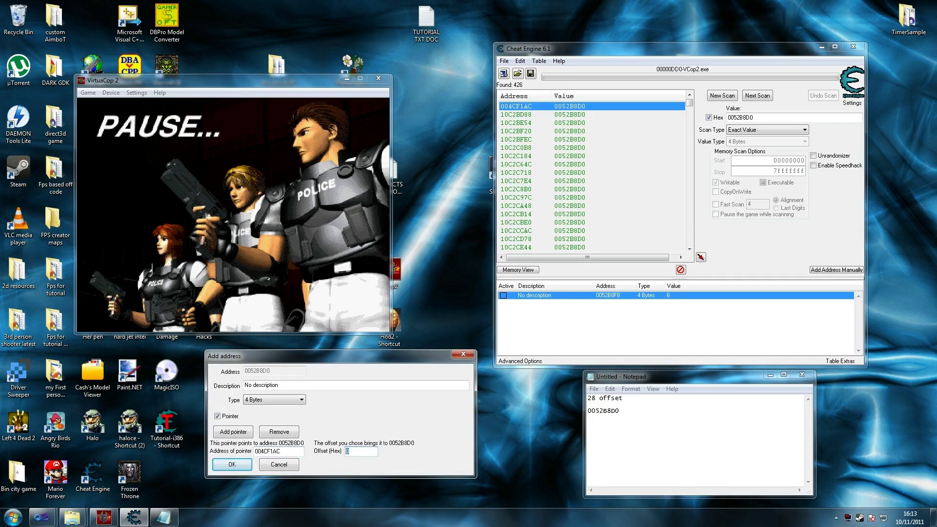
pyautogui.write('28')
pyautogui.click(232, 463)
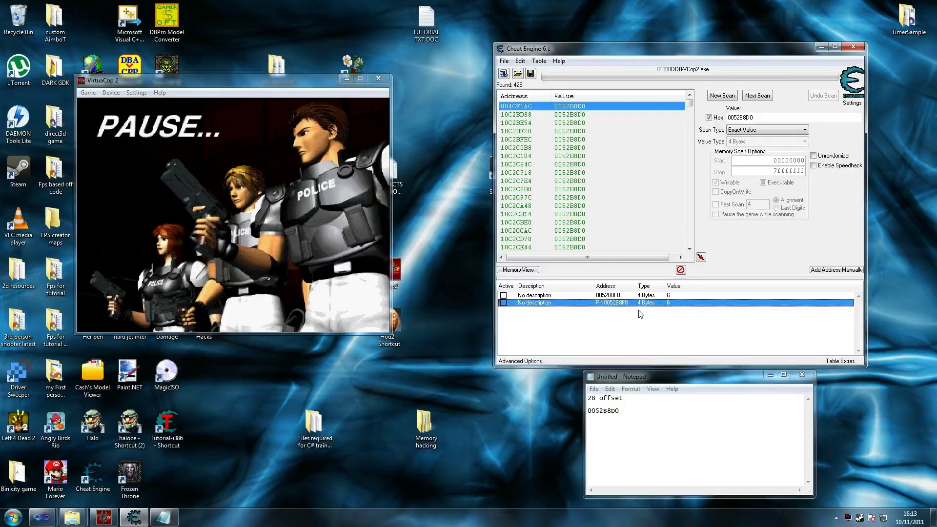
# - Replace the noted pointer value in Notepad with the static pointer address 004CF1AC copied from the pointer entry
pyautogui.doubleClick(603, 411)
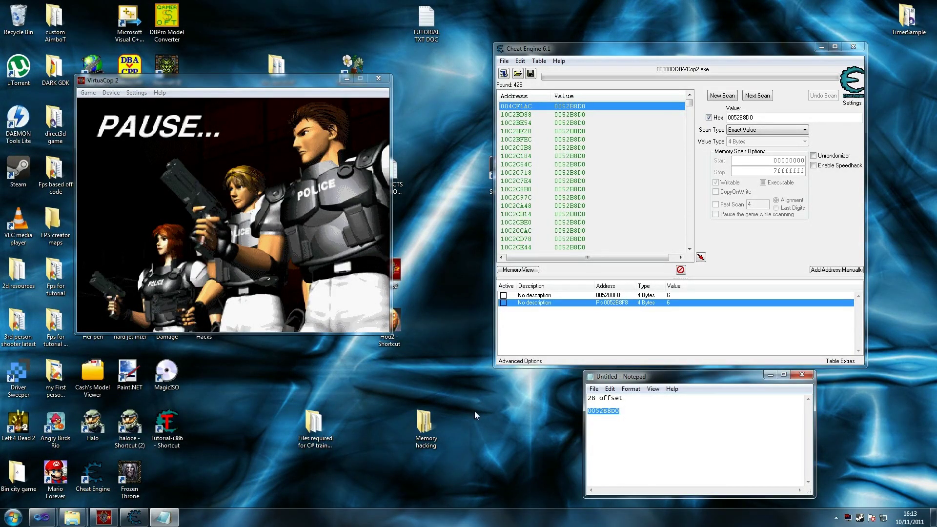
pyautogui.press('Delete')
pyautogui.doubleClick(612, 303)
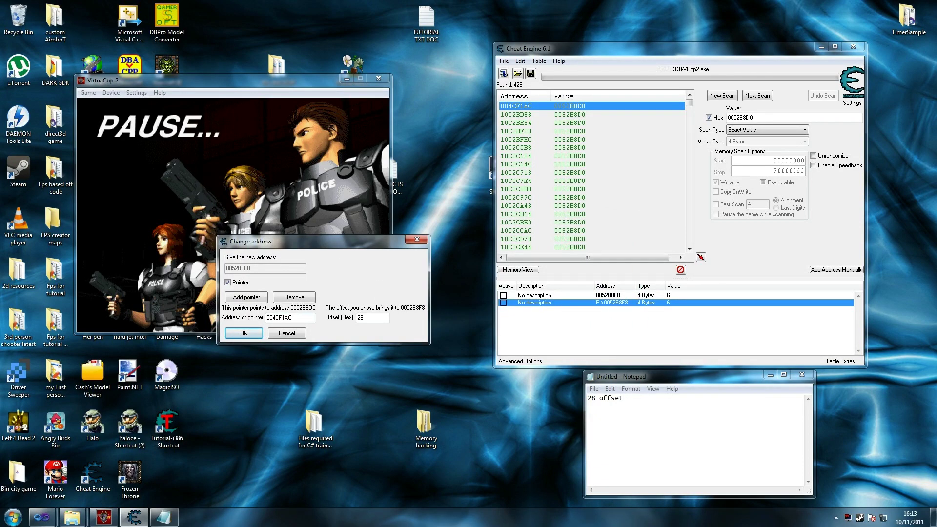
pyautogui.moveTo(293, 318); pyautogui.dragTo(244, 322)
pyautogui.hotkey('ctrl', 'c')
pyautogui.click(629, 422)
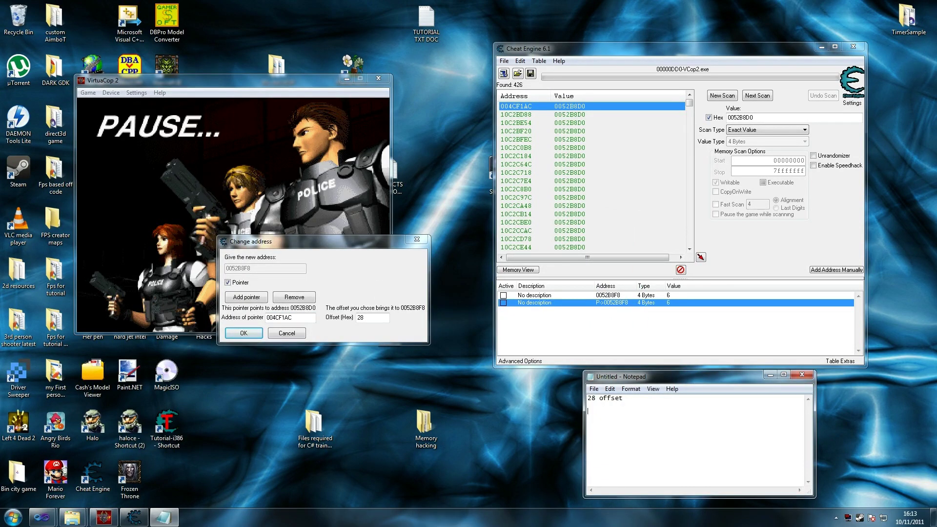
pyautogui.hotkey('ctrl', 'v')
pyautogui.click(244, 332)
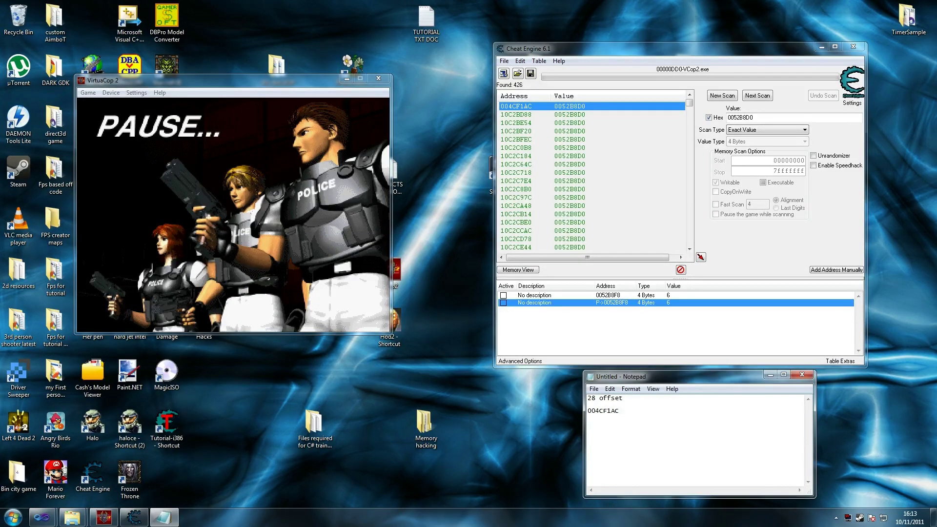
# - Label the Notepad offset and pointer notes "Ammo" and add a "Health" heading below them
pyautogui.press('Return')
pyautogui.press('Return')
pyautogui.press('Up')
pyautogui.press('Up')
pyautogui.press('Delete')
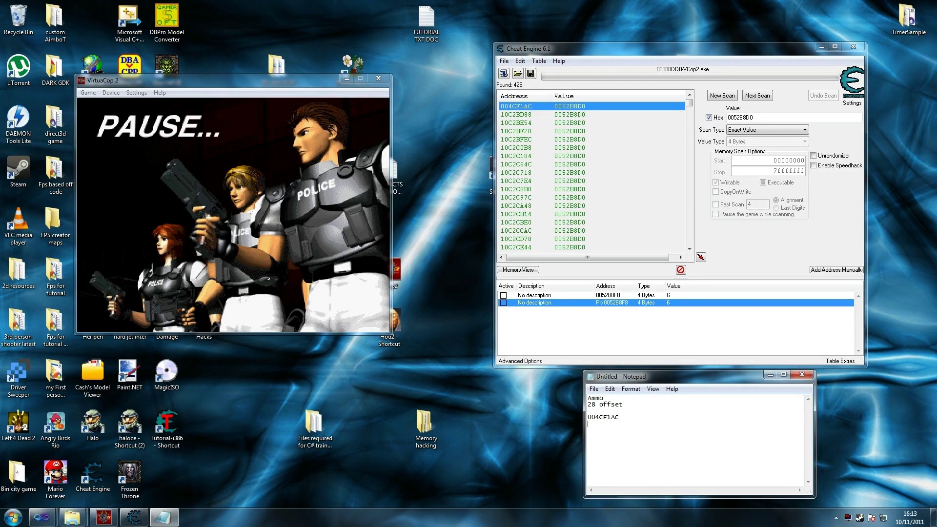
pyautogui.write('Health')
# - Delete both ammo entries from the Cheat Engine address list and turn off hexadecimal value input
pyautogui.click(645, 303)
pyautogui.press('Delete')
pyautogui.press('Return')
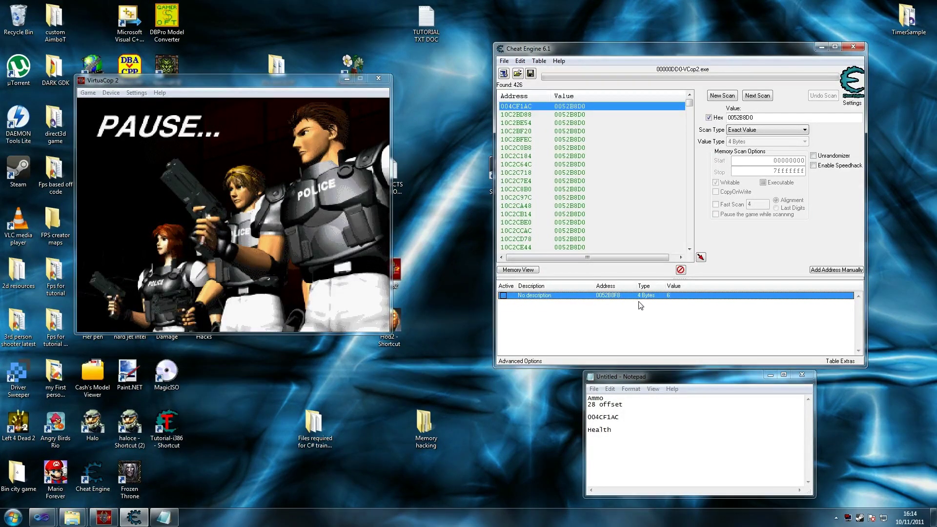
pyautogui.press('Delete')
pyautogui.press('Return')
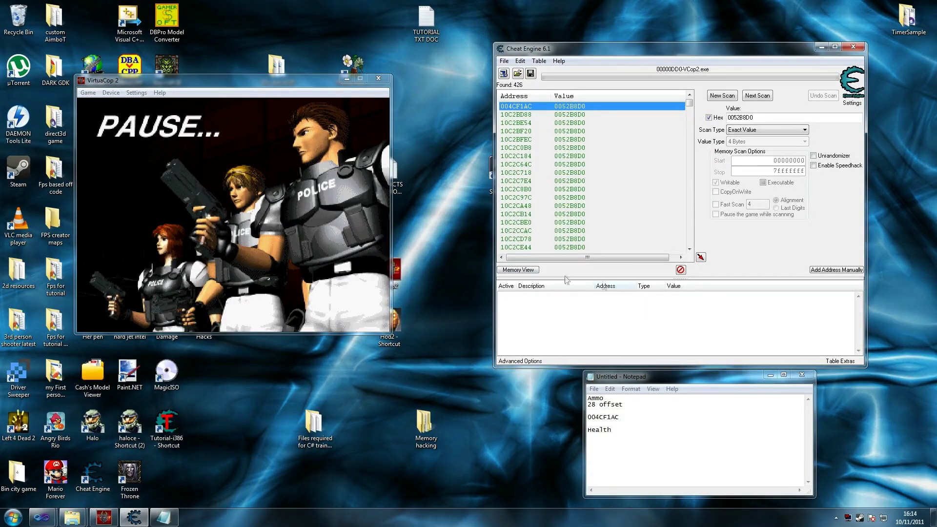
pyautogui.click(713, 118)
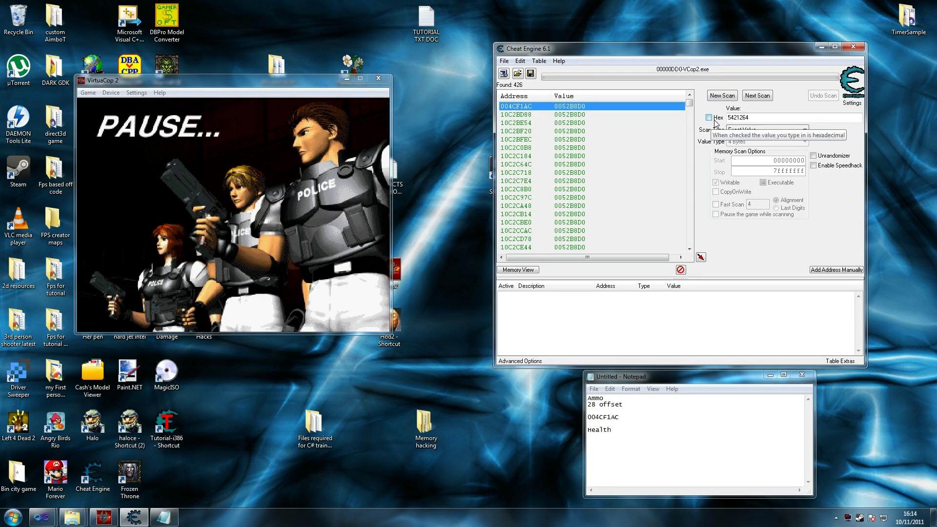
pyautogui.click(357, 214)
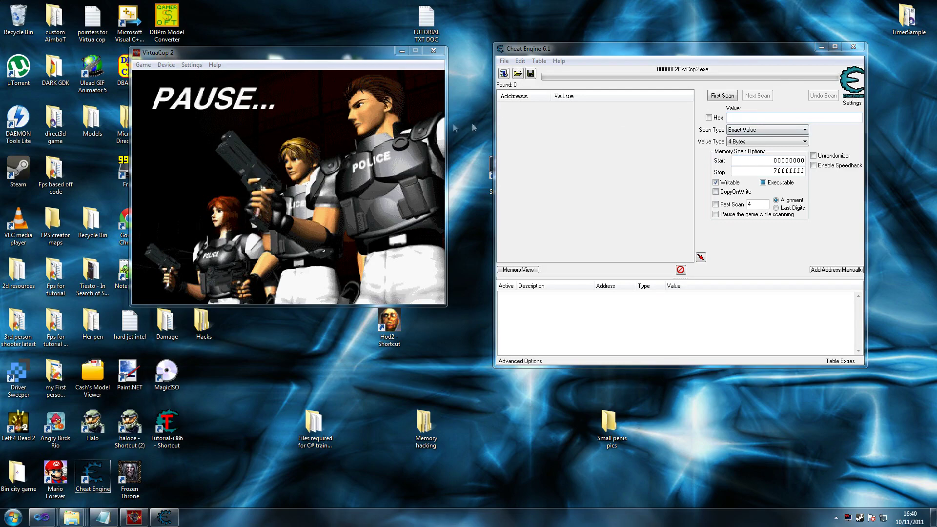
# - Check the health in the running game, then run a first exact-value scan for 3 with value type All (Byte to Double)
pyautogui.click(344, 235)
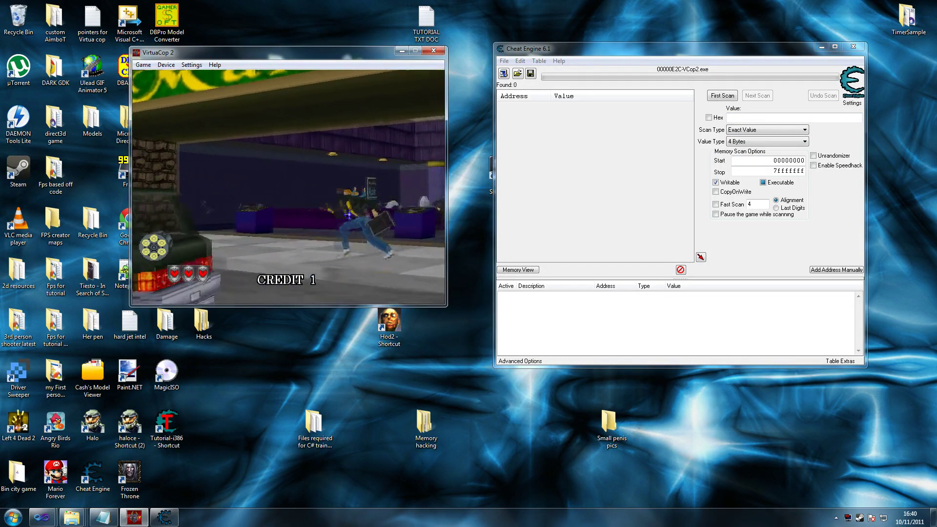
pyautogui.press('super')
pyautogui.click(535, 405)
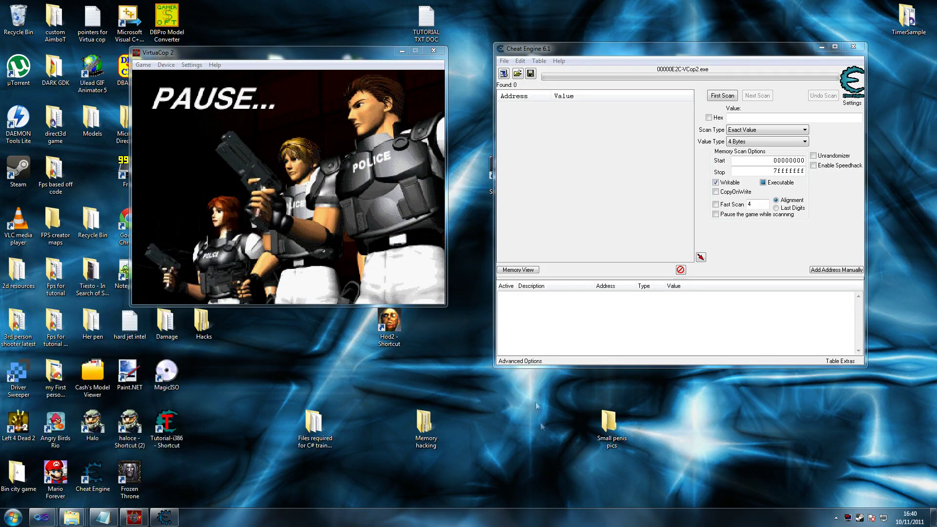
pyautogui.click(764, 131)
pyautogui.click(760, 139)
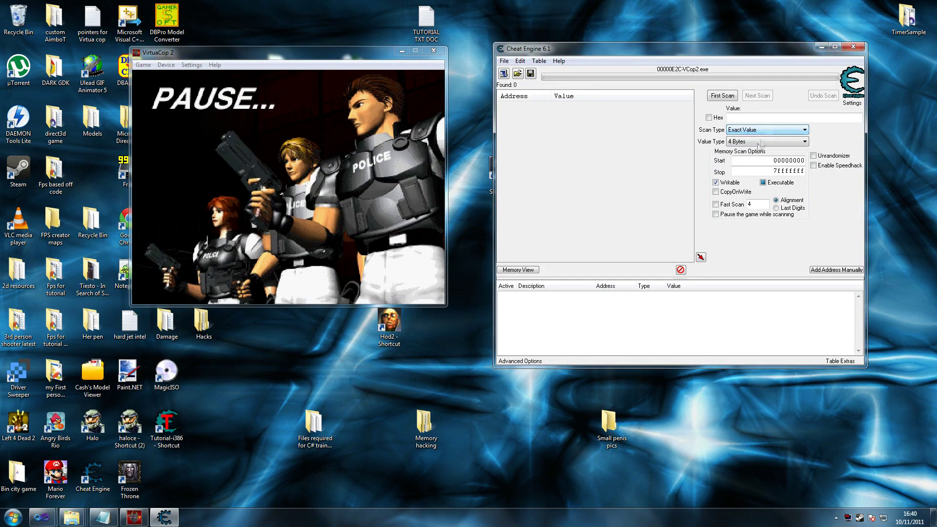
pyautogui.click(758, 142)
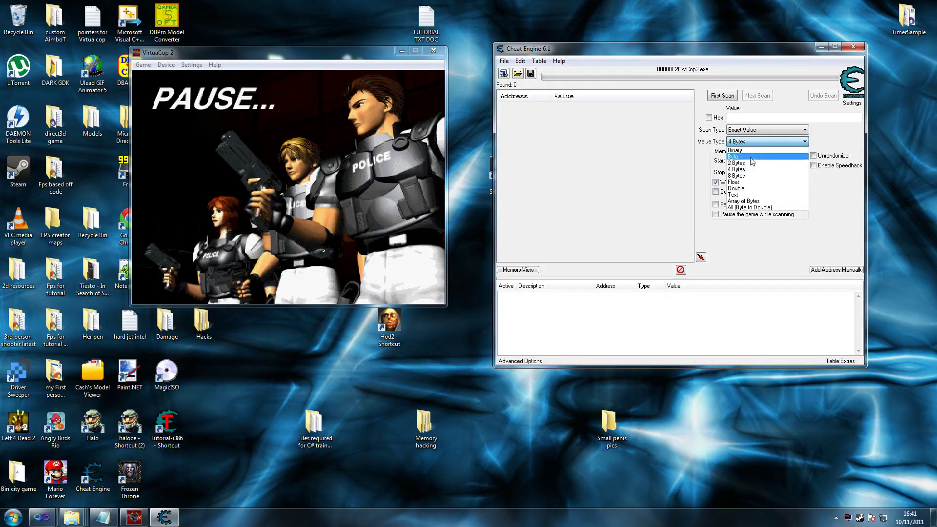
pyautogui.click(749, 207)
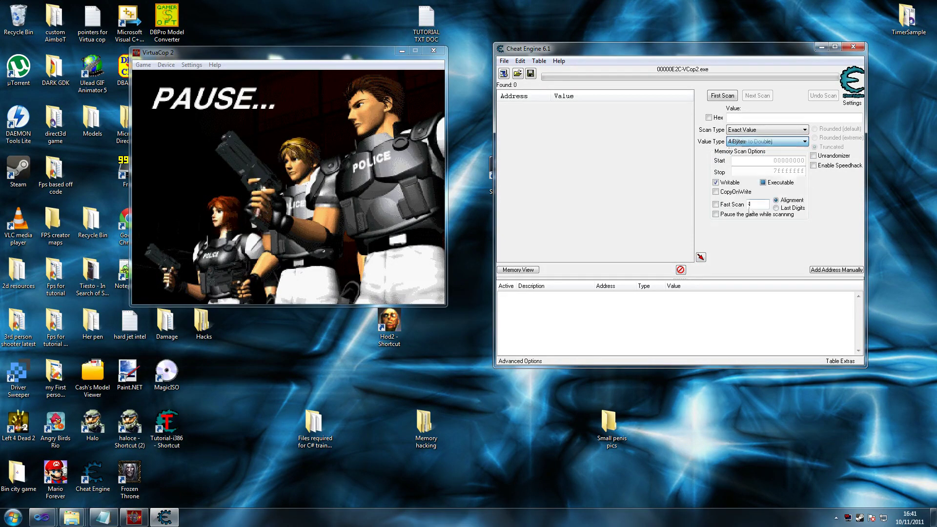
pyautogui.click(749, 117)
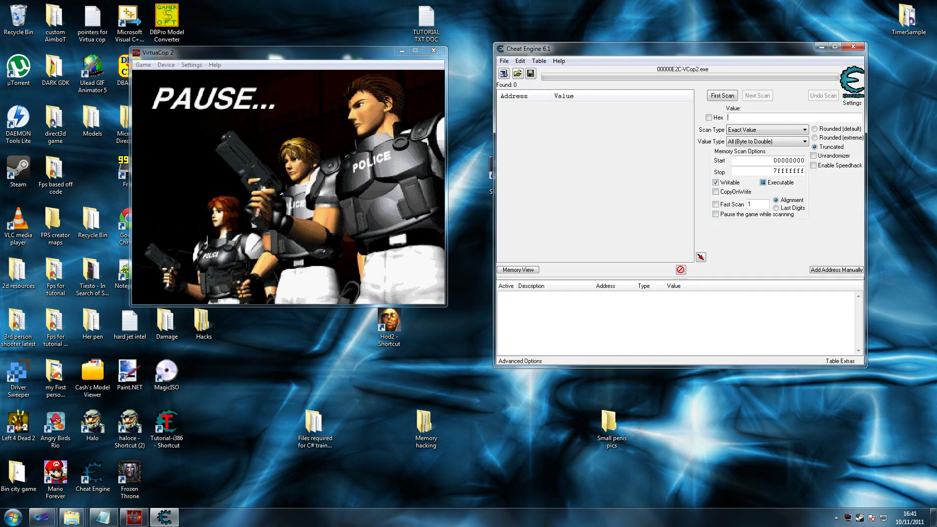
pyautogui.click(722, 95)
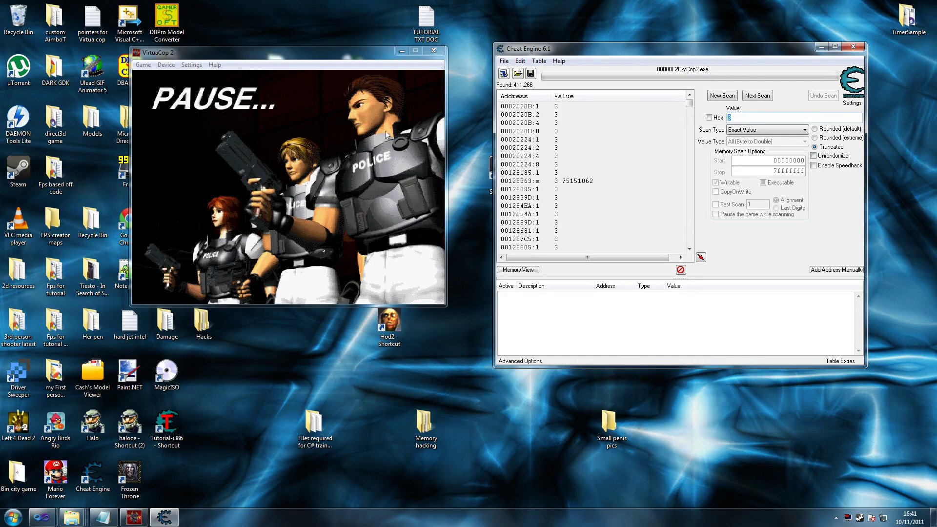
# - Resume the game until one life is lost, then run a next scan for the value 2
pyautogui.click(318, 55)
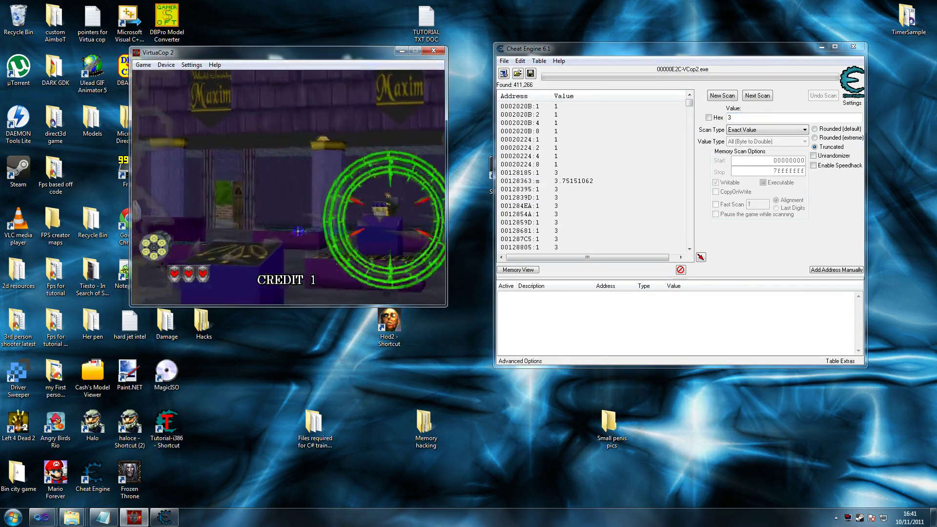
pyautogui.press('super')
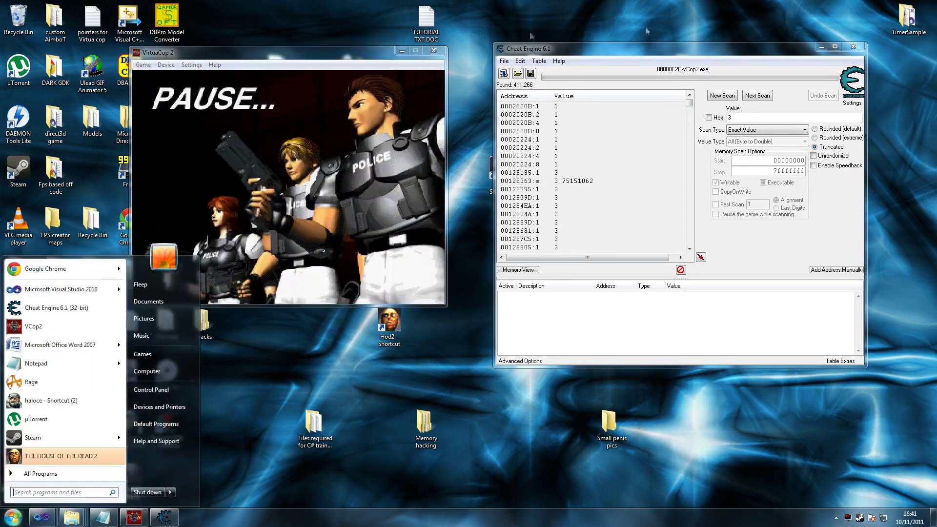
pyautogui.click(750, 120)
pyautogui.hotkey('alt', 'Tab')
pyautogui.write('2')
pyautogui.press('Return')
# - Play on until another life is lost, then narrow the scan results to the value 1
pyautogui.click(270, 81)
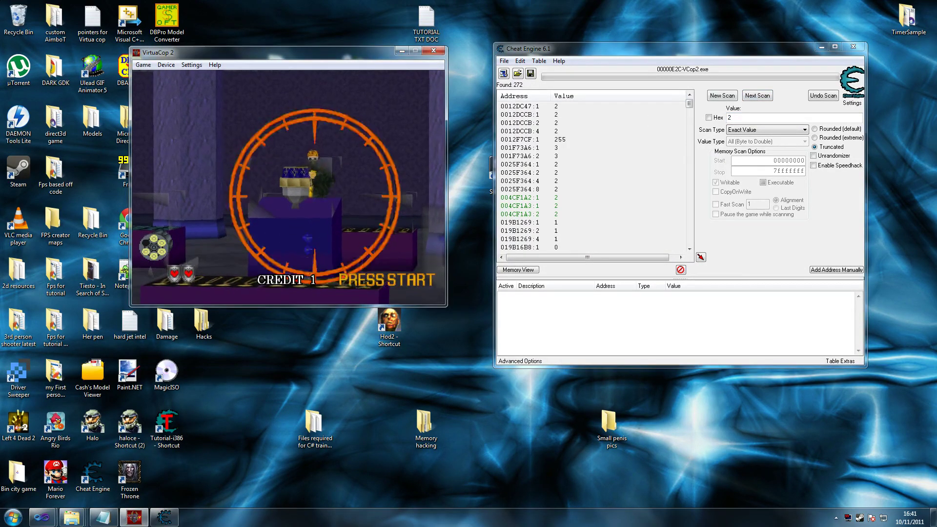
pyautogui.press('super')
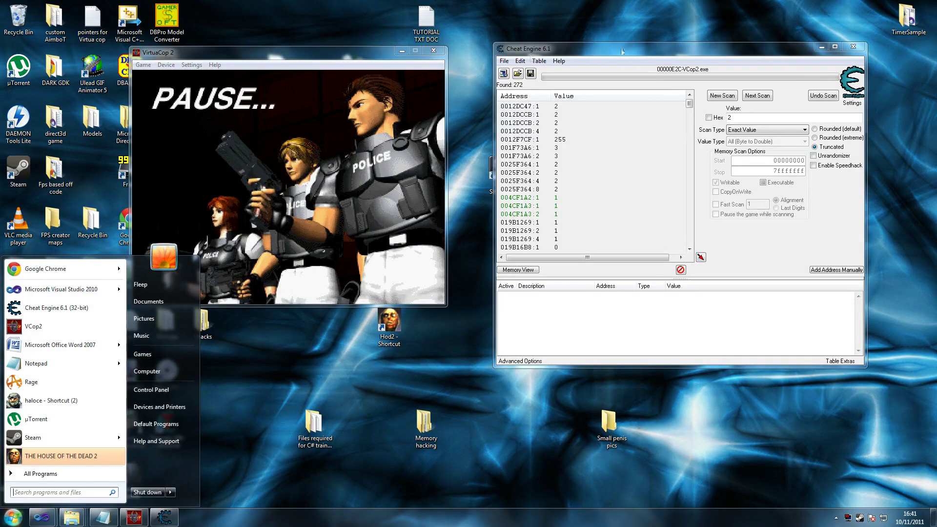
pyautogui.press('Escape')
pyautogui.hotkey('alt', 'Tab')
pyautogui.write('1')
pyautogui.press('Return')
# - Lose the last life, continue the game with the remaining credit, and play until health drops to 3 before pausing
pyautogui.click(352, 130)
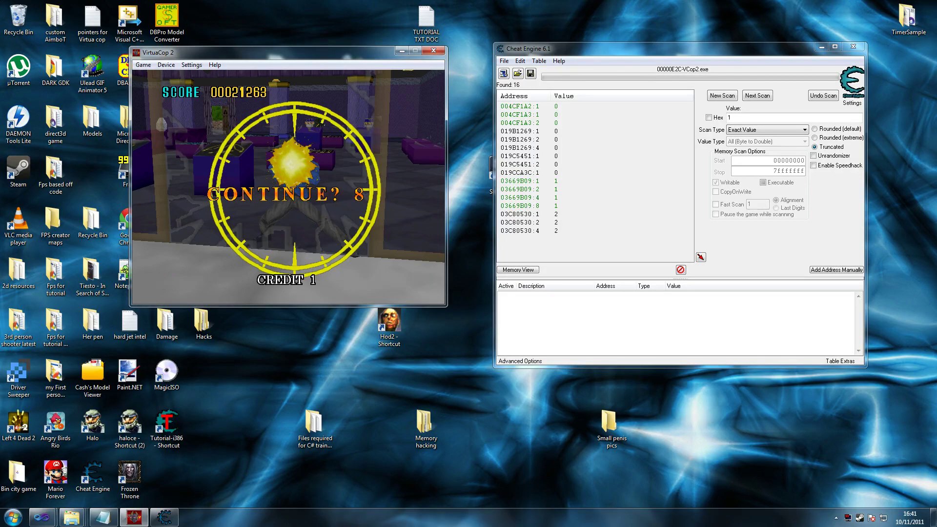
pyautogui.press('Return')
pyautogui.click(297, 167)
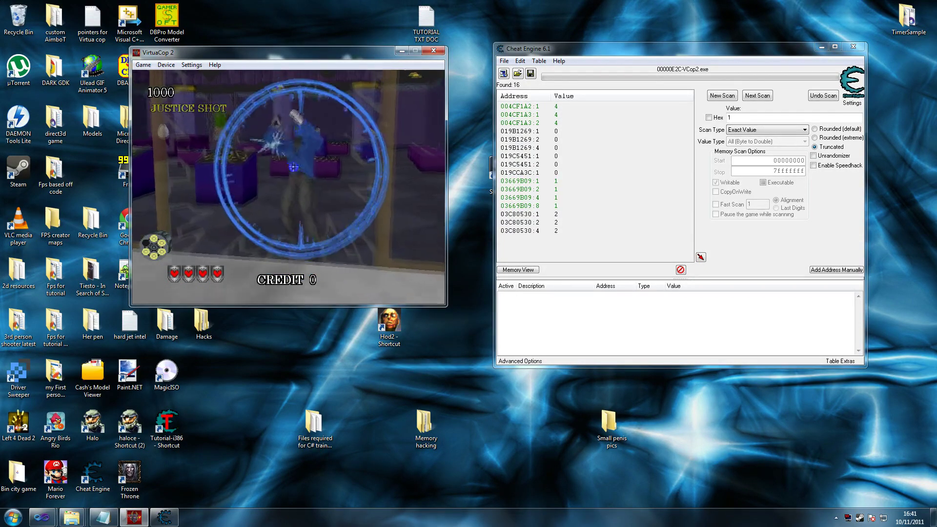
pyautogui.click(344, 182)
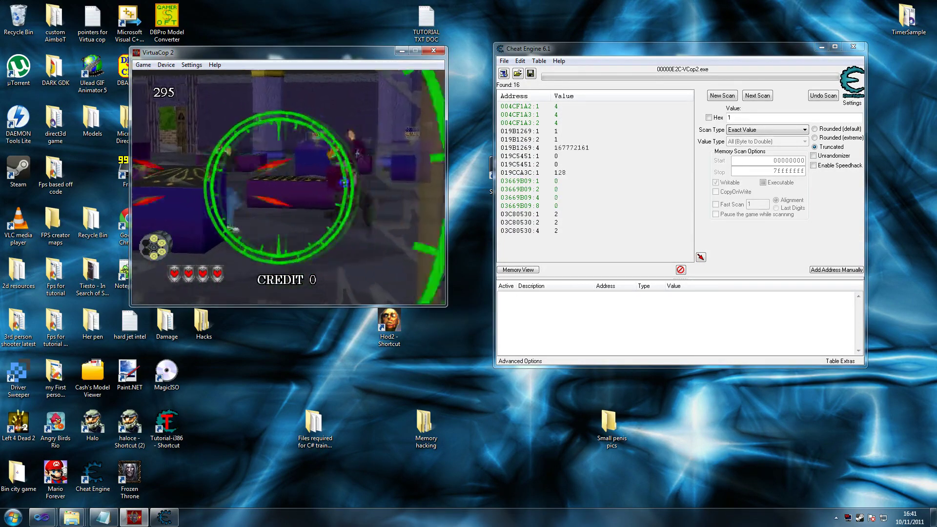
pyautogui.rightClick(343, 182)
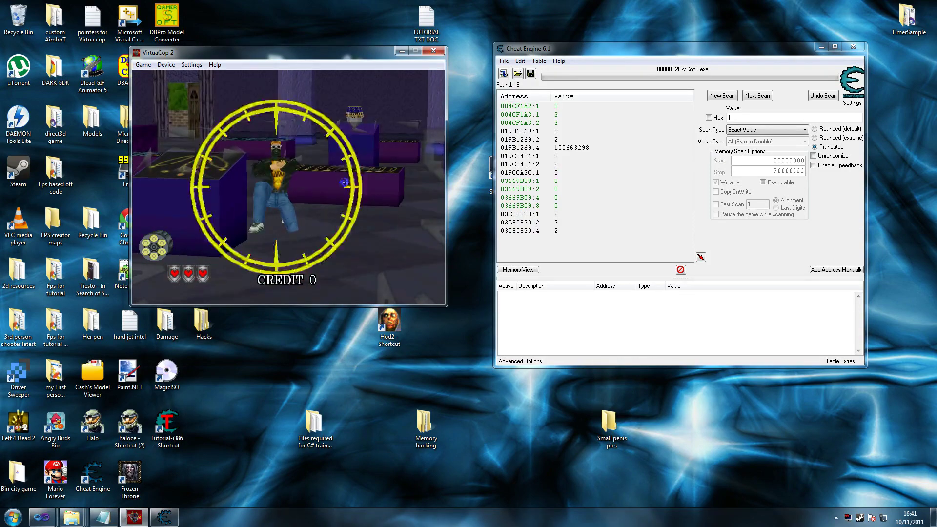
pyautogui.press('super')
# - Add the byte result 004CF1A2 to the address list and run a next scan for the value 3
pyautogui.click(533, 106)
pyautogui.click(542, 107)
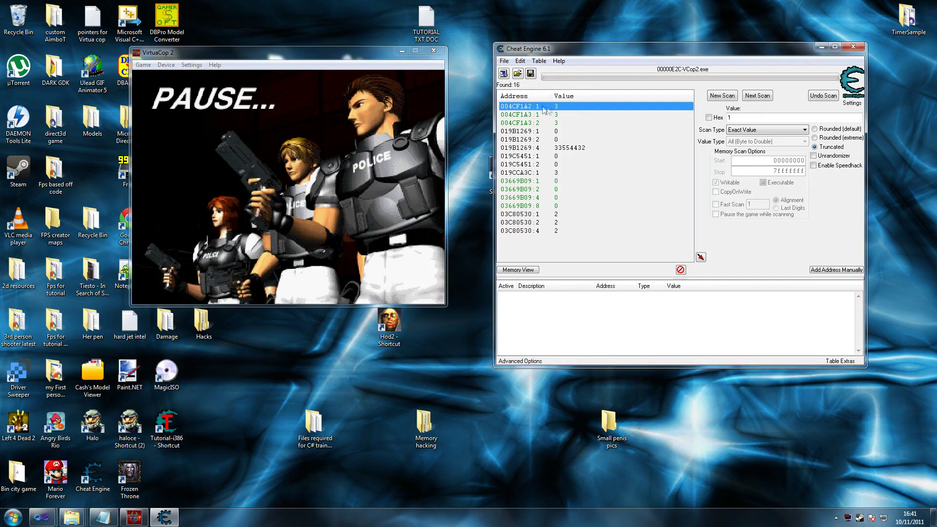
pyautogui.doubleClick(560, 107)
pyautogui.doubleClick(729, 117)
pyautogui.write('3')
pyautogui.click(757, 96)
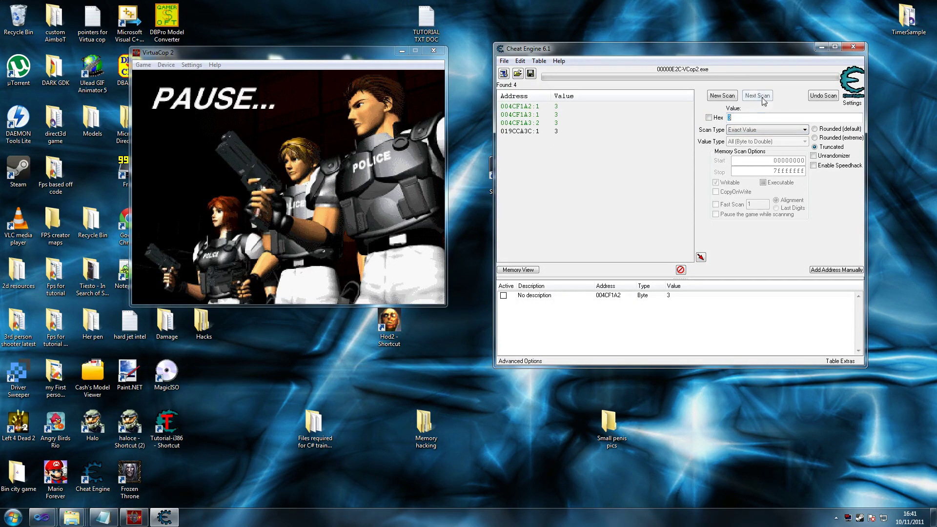
# - Set the value of address 004CF1A2 to 6 and resume the game briefly to check the health display
pyautogui.doubleClick(670, 299)
pyautogui.write('6')
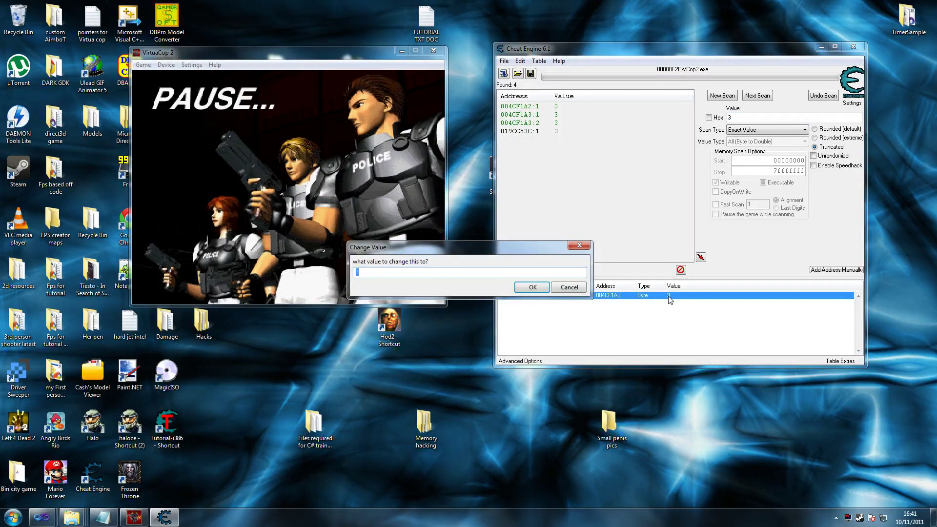
pyautogui.click(533, 287)
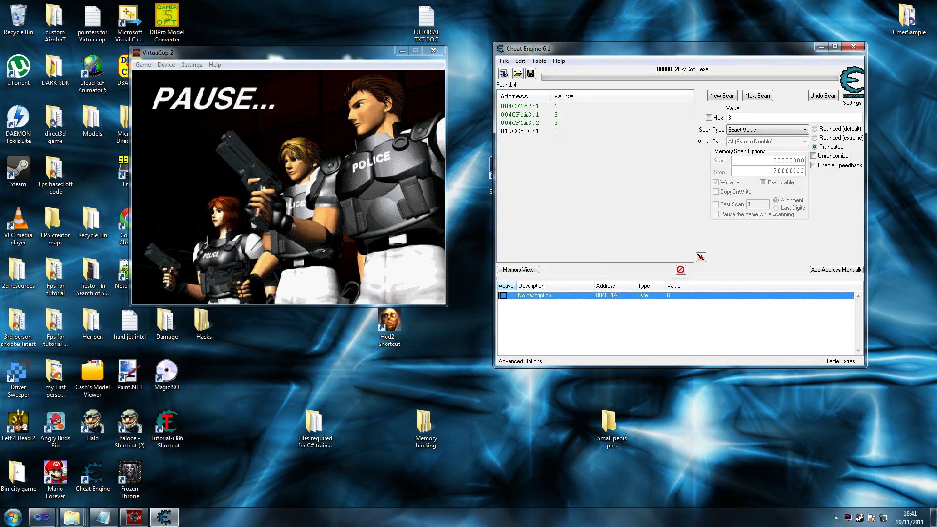
pyautogui.click(293, 185)
pyautogui.click(278, 184)
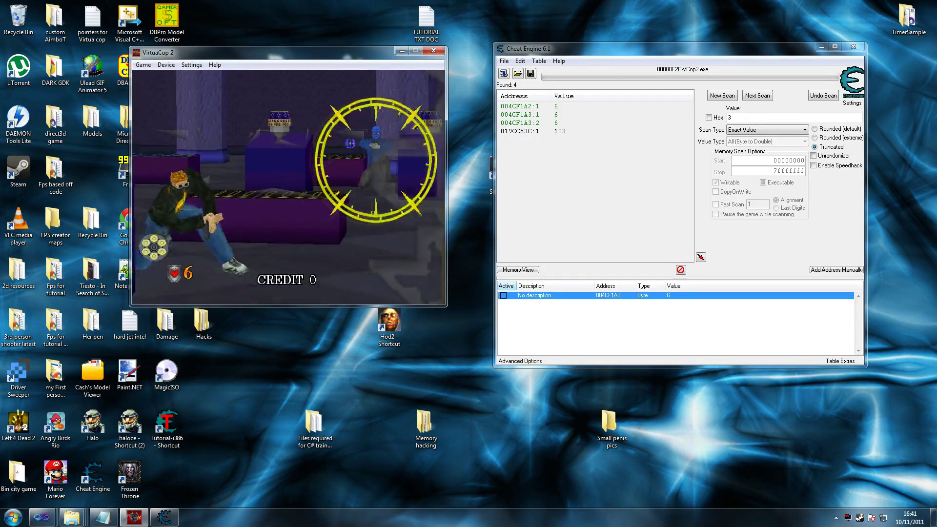
pyautogui.click(342, 165)
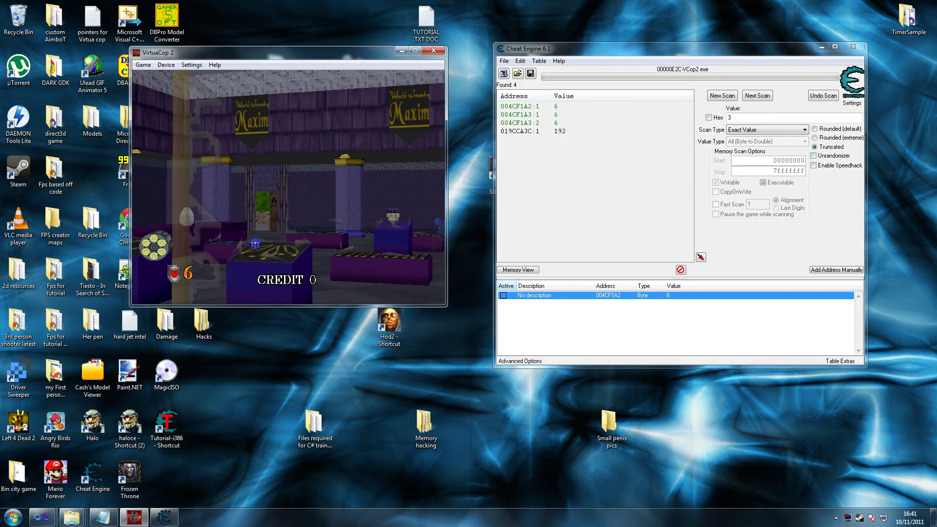
pyautogui.press('super')
pyautogui.press('super')
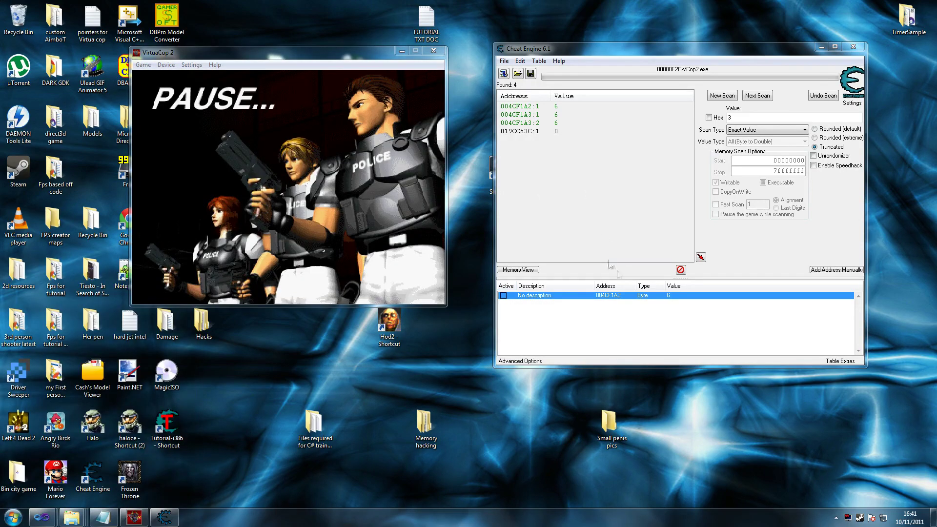
# - Find out what writes to address 004CF1A2, attaching the debugger, and resume the game until a life is lost
pyautogui.rightClick(640, 297)
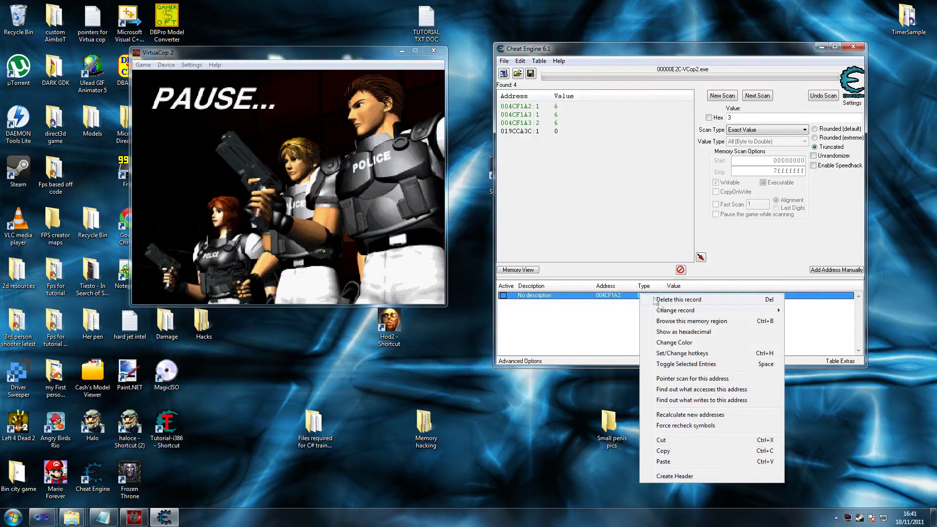
pyautogui.click(693, 400)
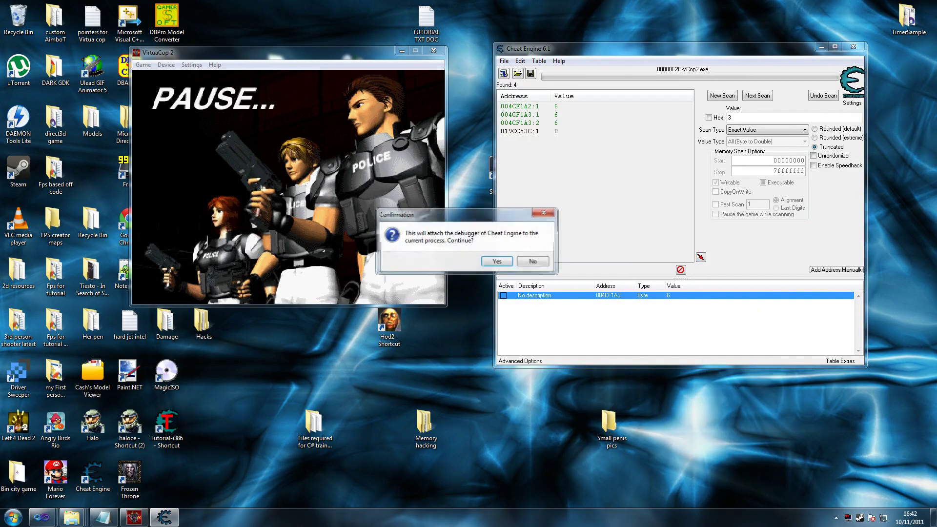
pyautogui.click(499, 265)
pyautogui.moveTo(504, 158); pyautogui.dragTo(638, 158)
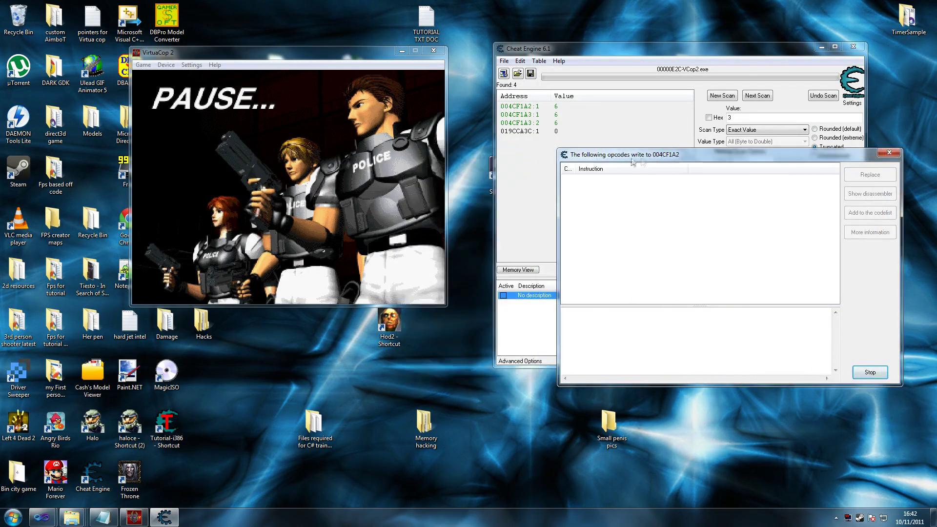
pyautogui.click(318, 214)
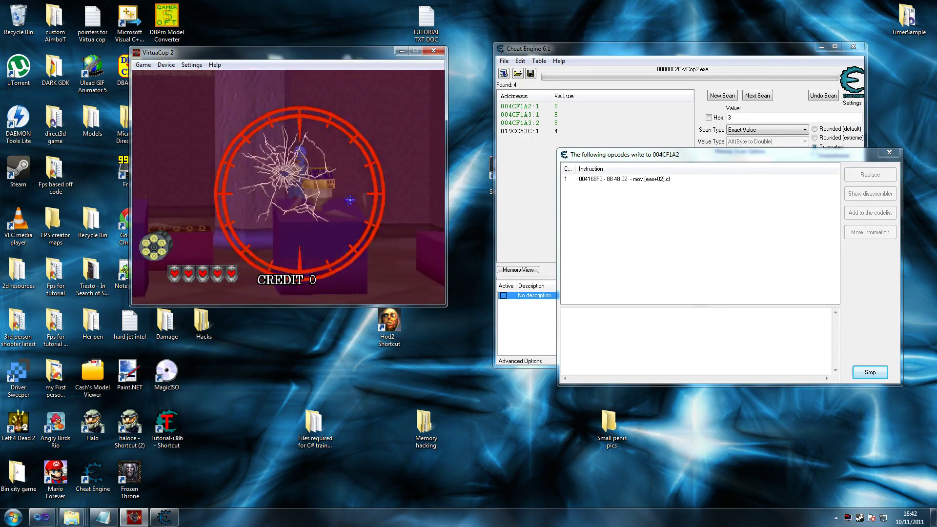
# - Pause the game and open the extra info for the instruction that writes to 004CF1A2
pyautogui.hotkey('alt', 'Tab')
pyautogui.press('super')
pyautogui.click(624, 178)
pyautogui.doubleClick(620, 180)
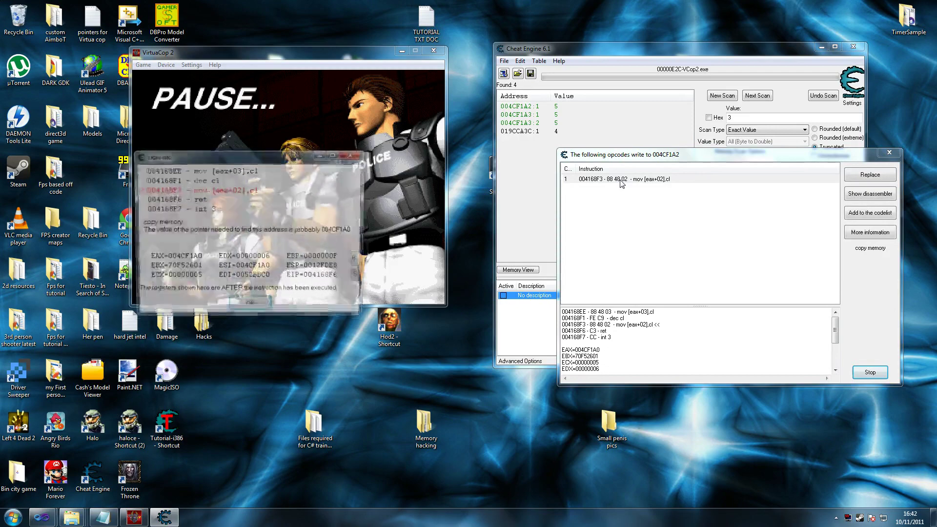
# - Record the 02 offset and pointer value 004CF1A0 under Health in the Notepad pointer notes, and close the instruction windows
pyautogui.click(102, 517)
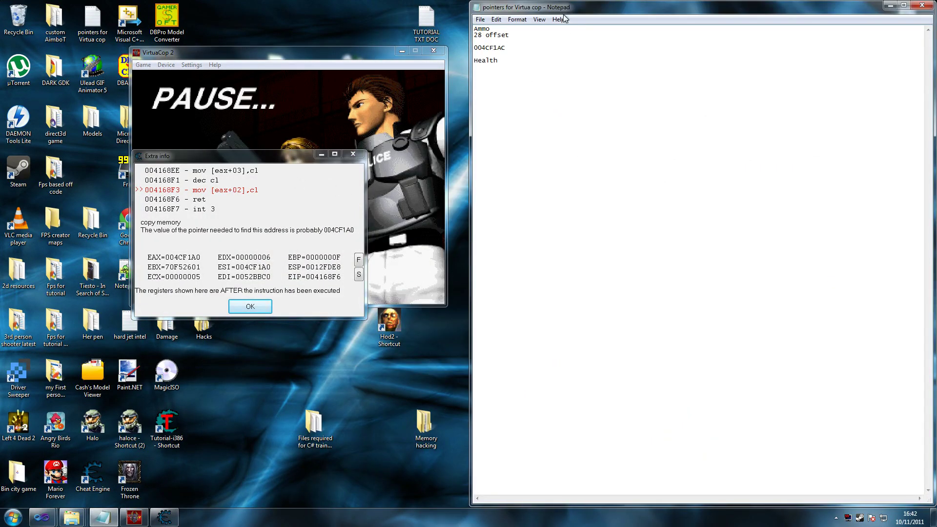
pyautogui.moveTo(564, 14); pyautogui.dragTo(546, 344)
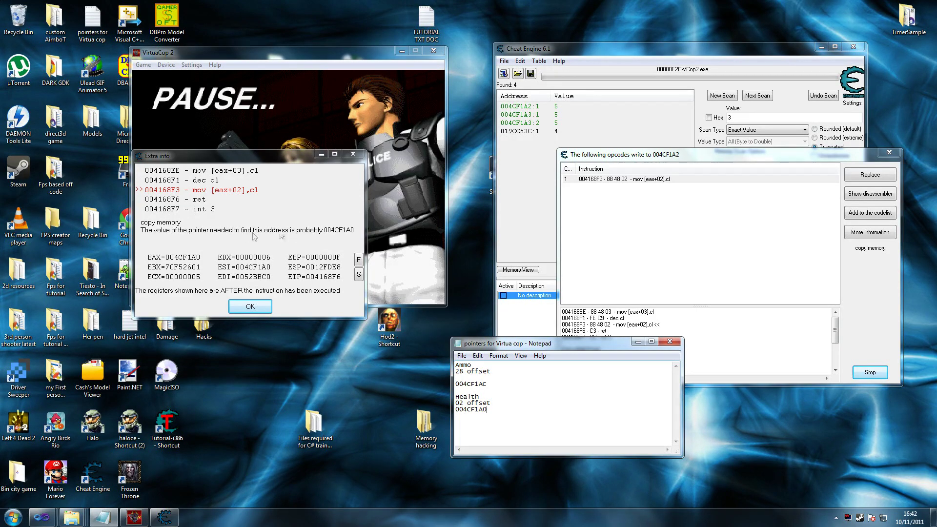
pyautogui.click(249, 306)
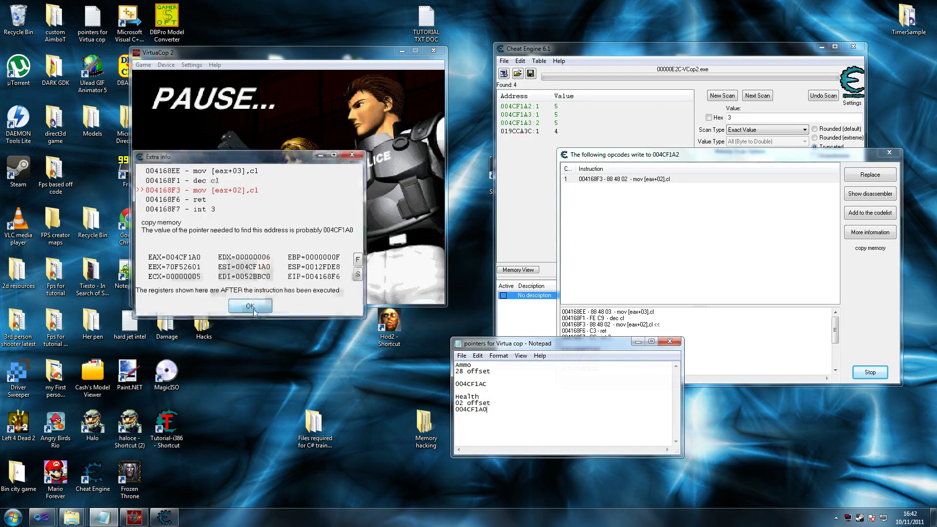
pyautogui.click(888, 152)
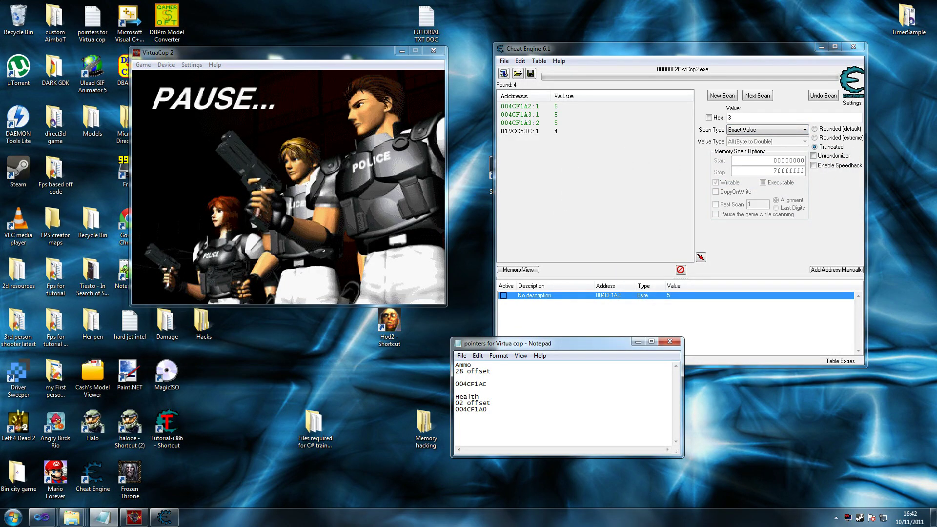
# - Copy 004CF1A0 from the notes and switch the Cheat Engine scan value to hexadecimal
pyautogui.press('Return')
pyautogui.press('BackSpace')
pyautogui.moveTo(488, 410); pyautogui.dragTo(453, 410)
pyautogui.hotkey('ctrl', 'c')
pyautogui.click(717, 116)
pyautogui.doubleClick(729, 118)
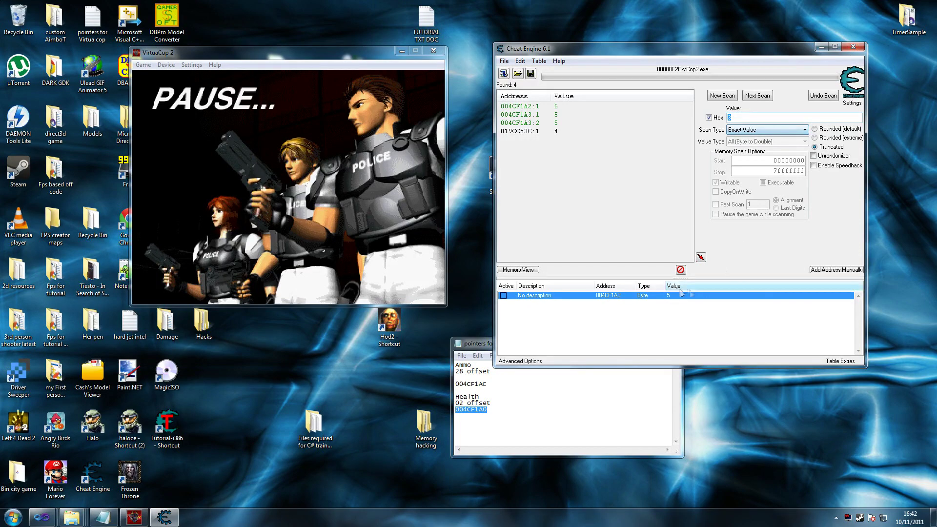
# - Run a new exact-value first scan for hexadecimal 004CF1A0 with the value type Byte
pyautogui.click(774, 131)
pyautogui.click(750, 138)
pyautogui.click(722, 96)
pyautogui.click(765, 142)
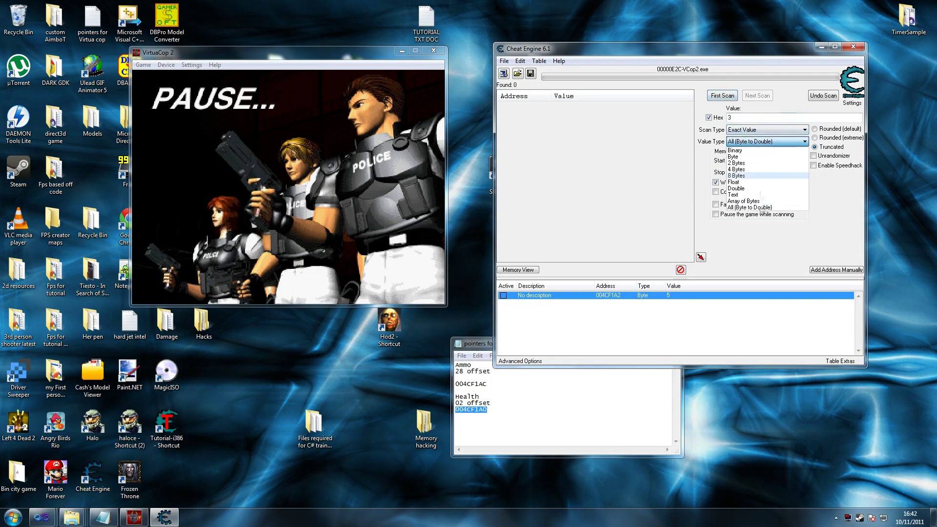
pyautogui.click(733, 157)
pyautogui.doubleClick(729, 118)
pyautogui.hotkey('ctrl', 'v')
pyautogui.click(721, 96)
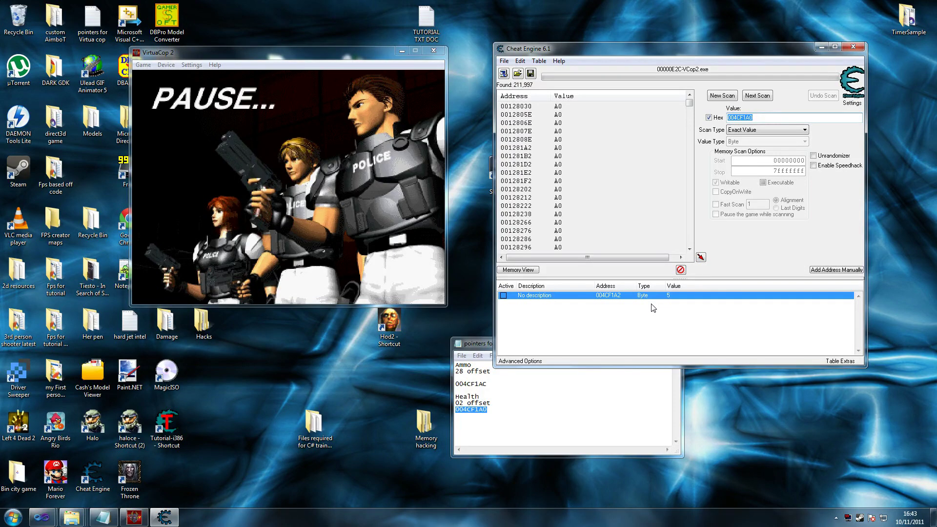
# - Look through the scan results for green static addresses close to the health address 004CF1A0
pyautogui.click(582, 185)
pyautogui.scroll(-10, 582, 186)
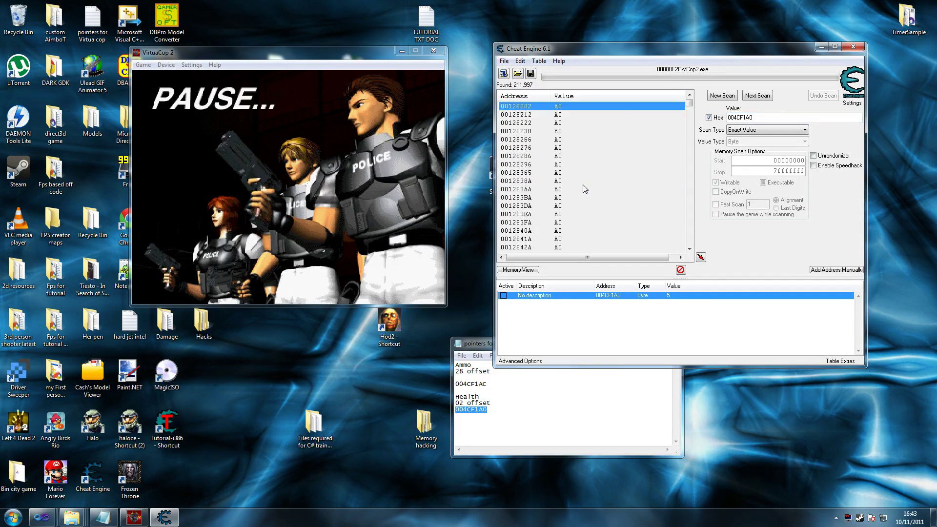
pyautogui.scroll(-15, 591, 197)
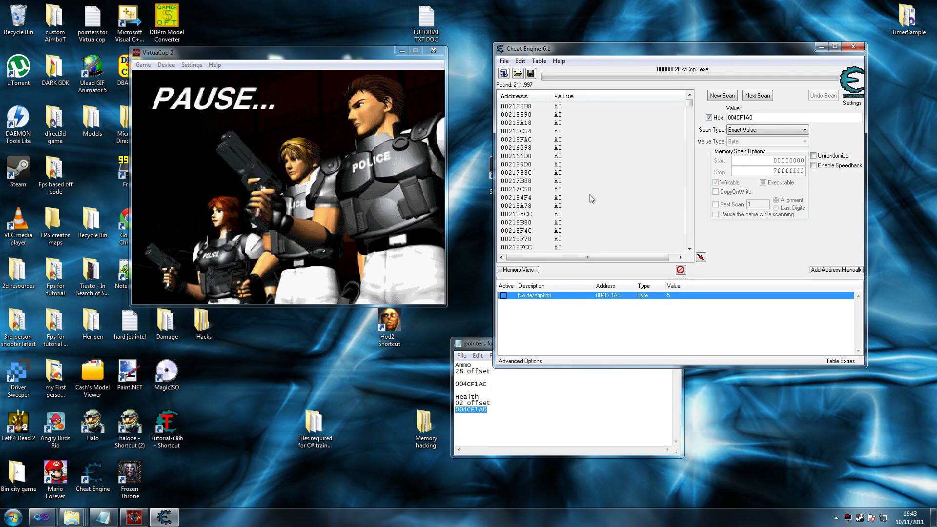
pyautogui.scroll(-10, 594, 203)
pyautogui.scroll(-10, 596, 207)
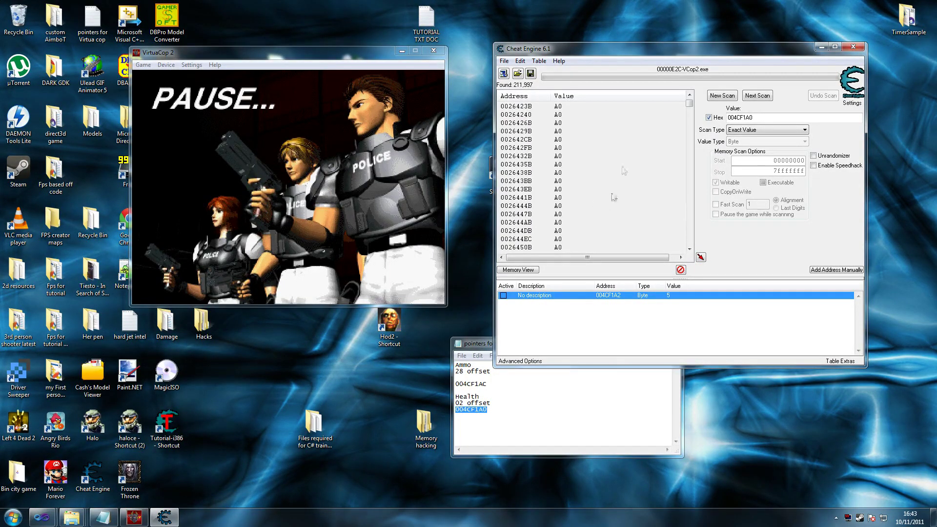
pyautogui.moveTo(689, 104); pyautogui.dragTo(686, 104)
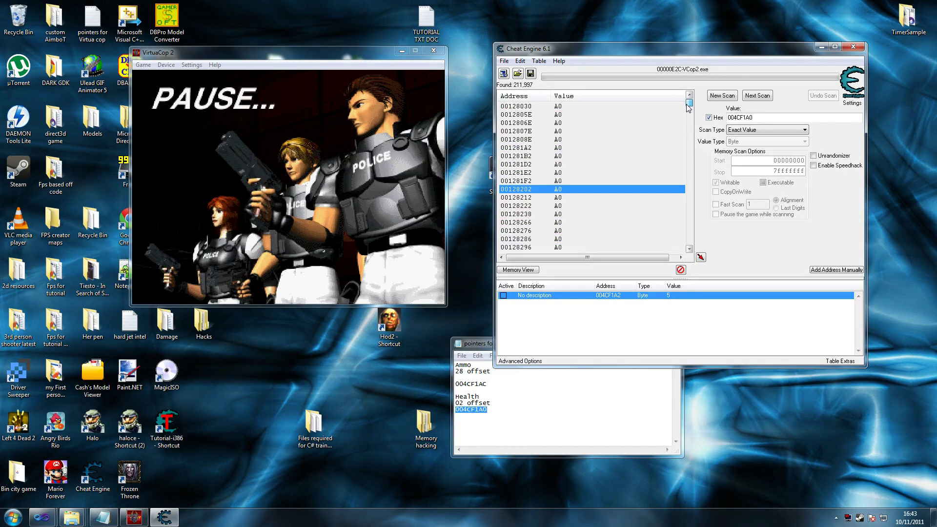
pyautogui.scroll(20, 577, 157)
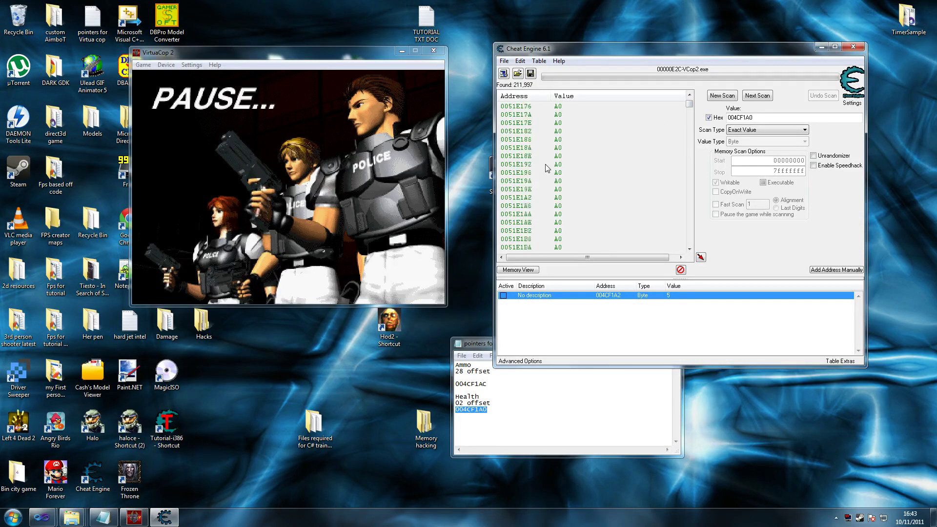
pyautogui.click(689, 96)
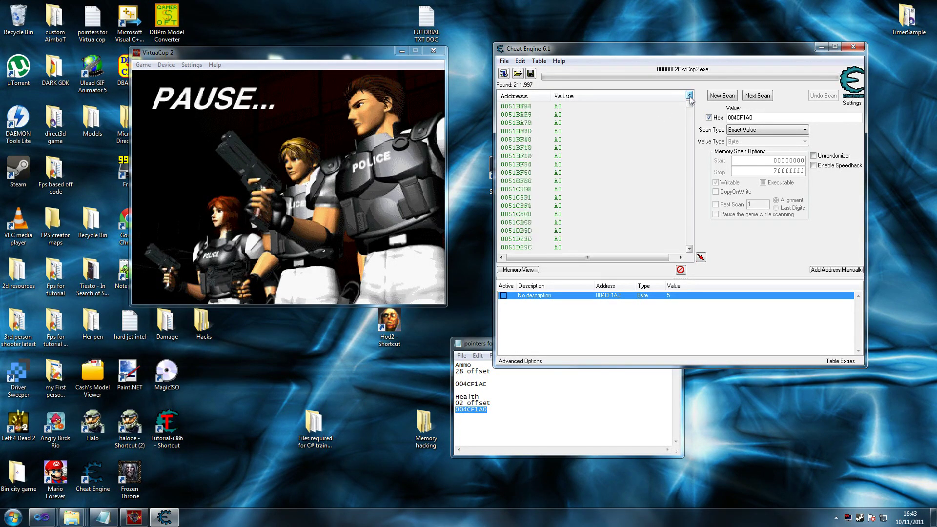
pyautogui.moveTo(690, 105); pyautogui.dragTo(690, 104)
pyautogui.scroll(6, 566, 117)
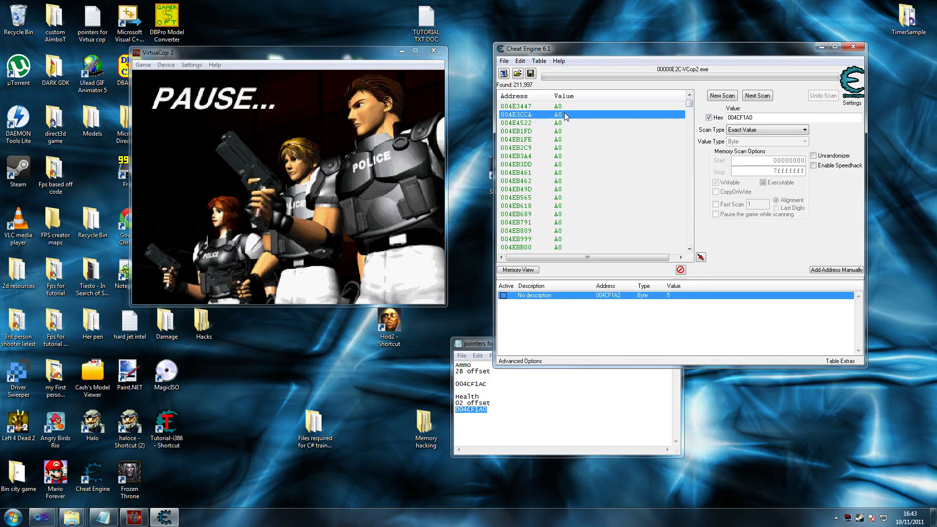
pyautogui.scroll(-6, 565, 123)
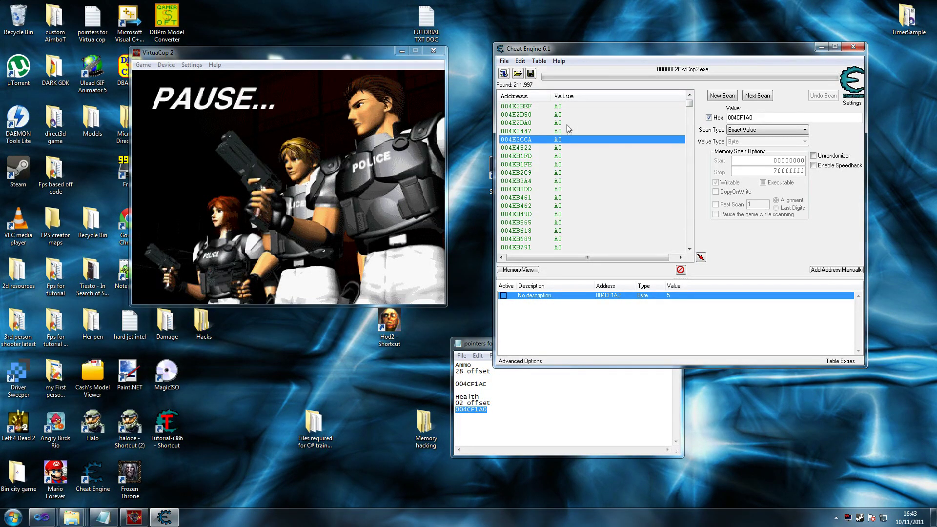
pyautogui.scroll(10, 566, 127)
pyautogui.scroll(10, 567, 127)
pyautogui.scroll(10, 519, 133)
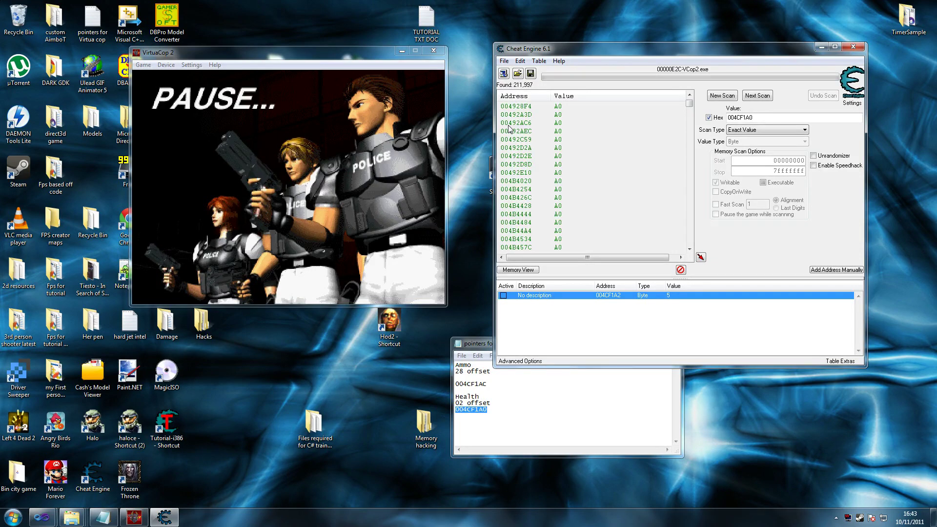
pyautogui.scroll(-7, 522, 193)
pyautogui.scroll(-4, 537, 197)
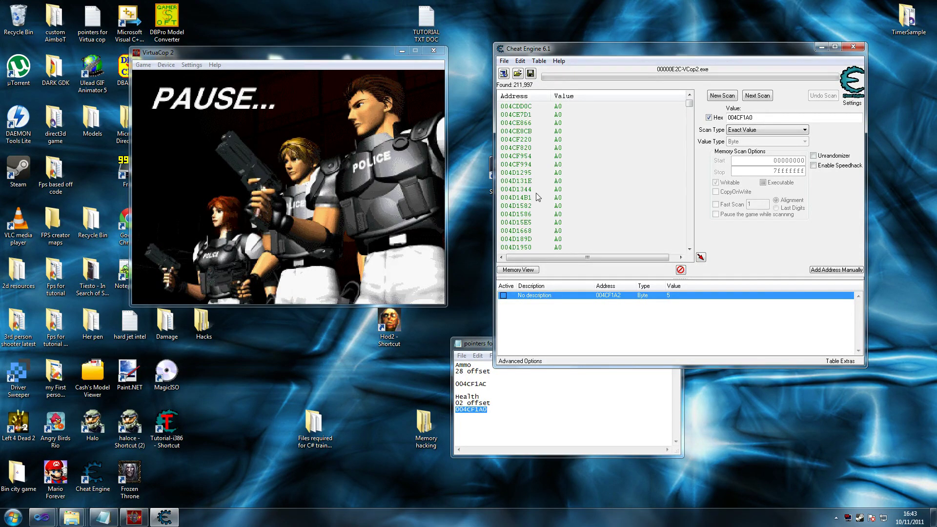
# - Select the result 004CF220 and open a manual address entry configured as a pointer of type Byte
pyautogui.click(513, 140)
pyautogui.click(836, 270)
pyautogui.moveTo(463, 211); pyautogui.dragTo(324, 342)
pyautogui.click(213, 403)
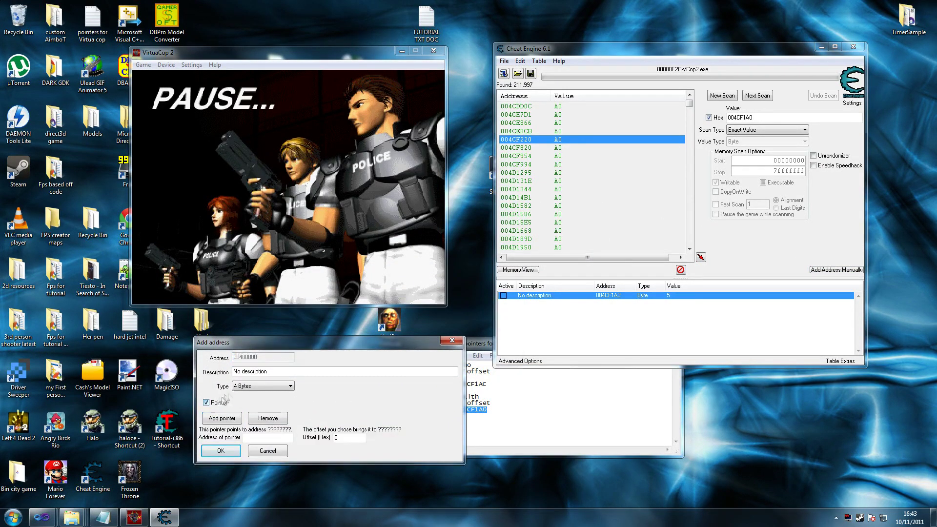
pyautogui.click(247, 388)
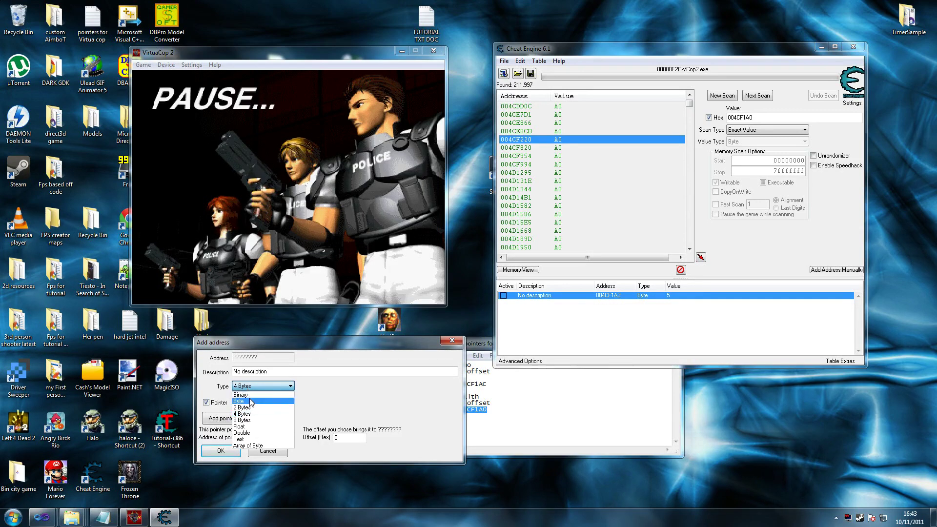
pyautogui.click(251, 401)
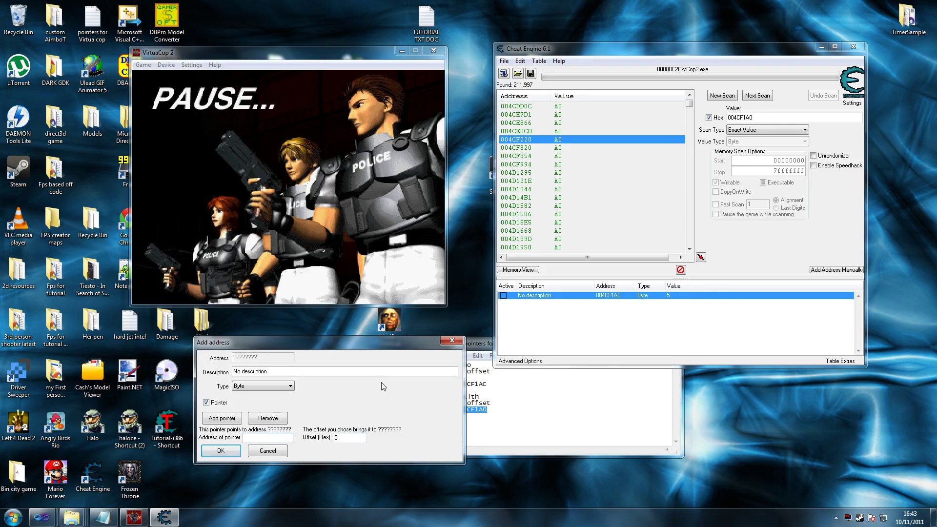
# - Set the pointer's address to 004CF220 with hex offset 2 and add it to the address list
pyautogui.write('004CF220')
pyautogui.press('Tab')
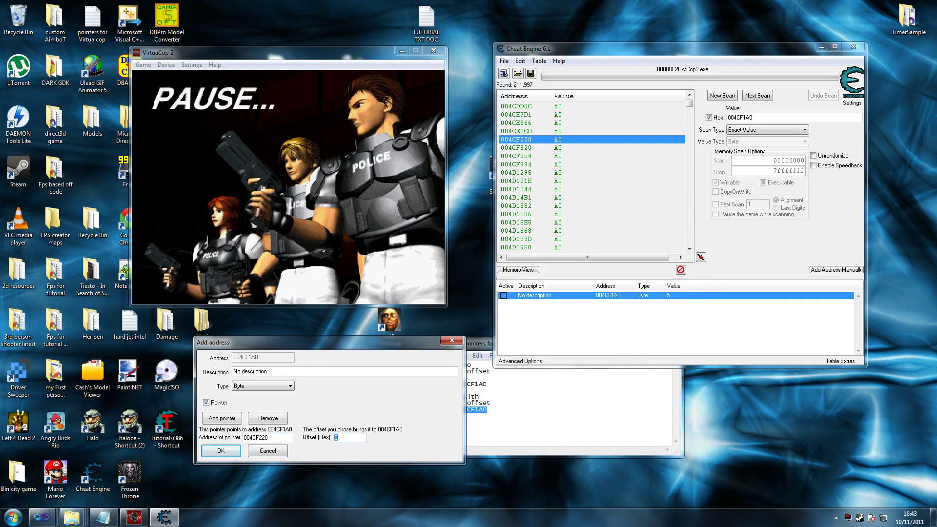
pyautogui.click(502, 413)
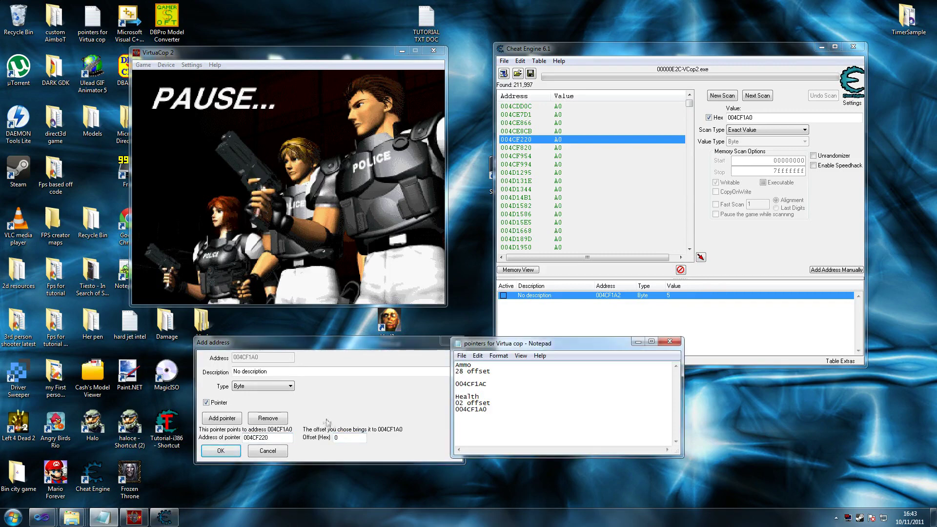
pyautogui.click(362, 437)
pyautogui.click(221, 451)
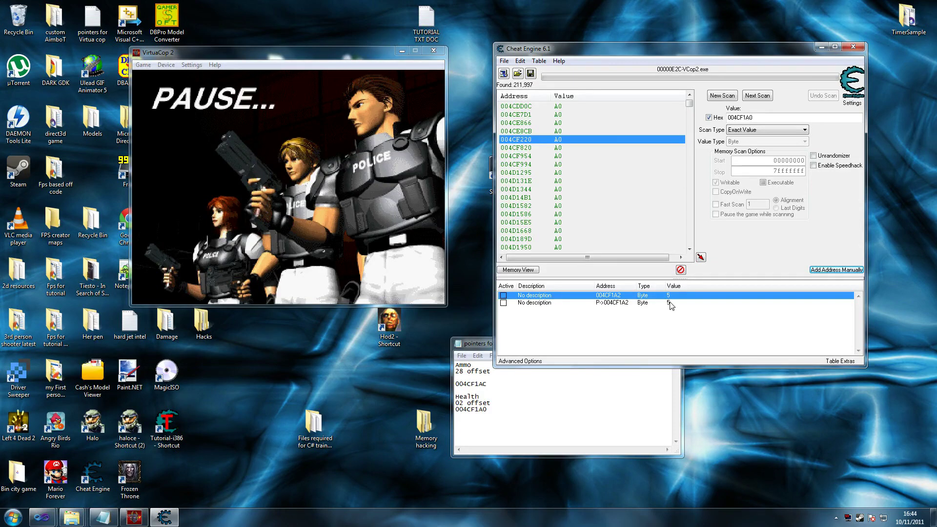
# - Replace the Health address in the notes with 004CF220 and remove the blank line above the Ammo address
pyautogui.doubleClick(614, 306)
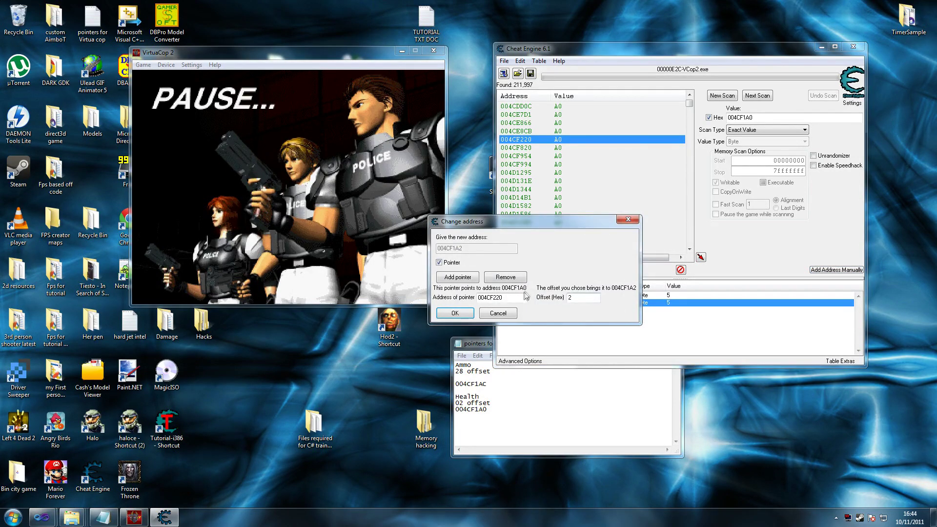
pyautogui.moveTo(492, 410); pyautogui.dragTo(443, 414)
pyautogui.write('004CF220')
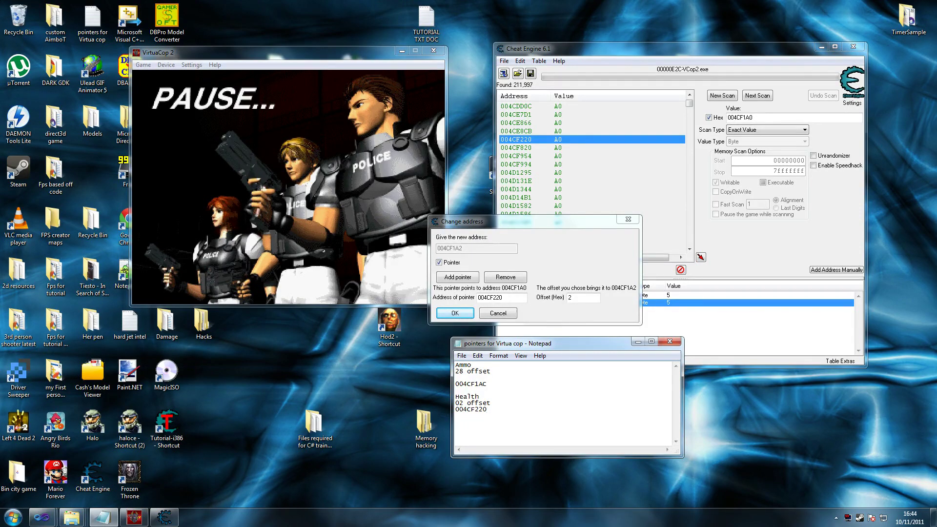
pyautogui.press('BackSpace')
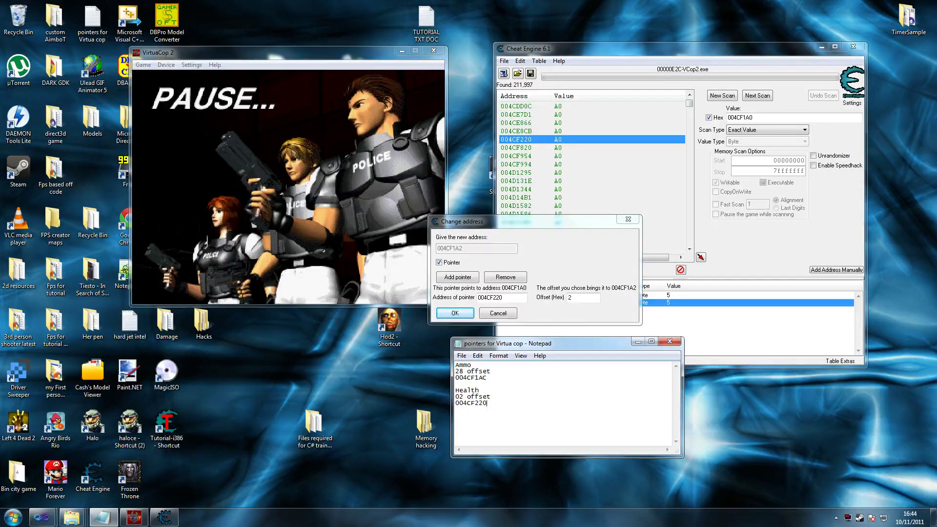
pyautogui.click(496, 315)
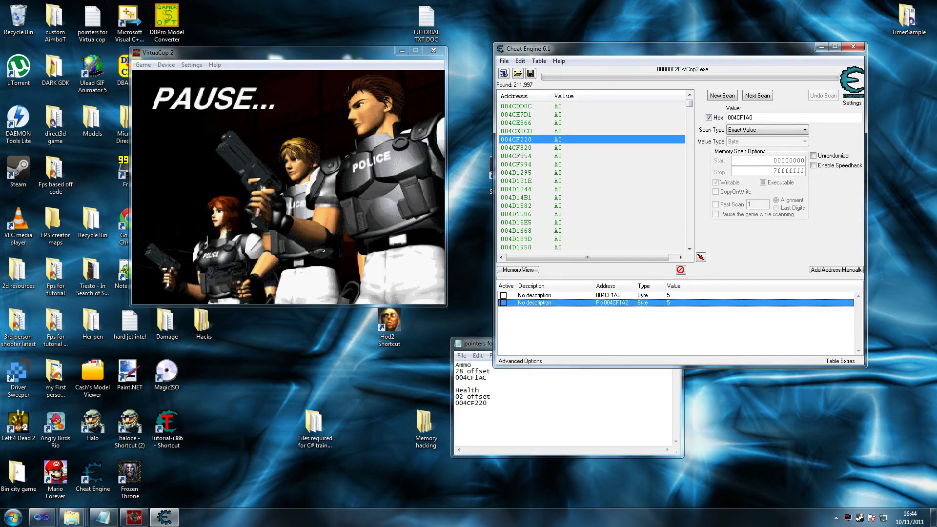
# - Add the lines "11111" and "offset 4CF11D" below the Health notes and copy the value 4CF11D
pyautogui.click(478, 412)
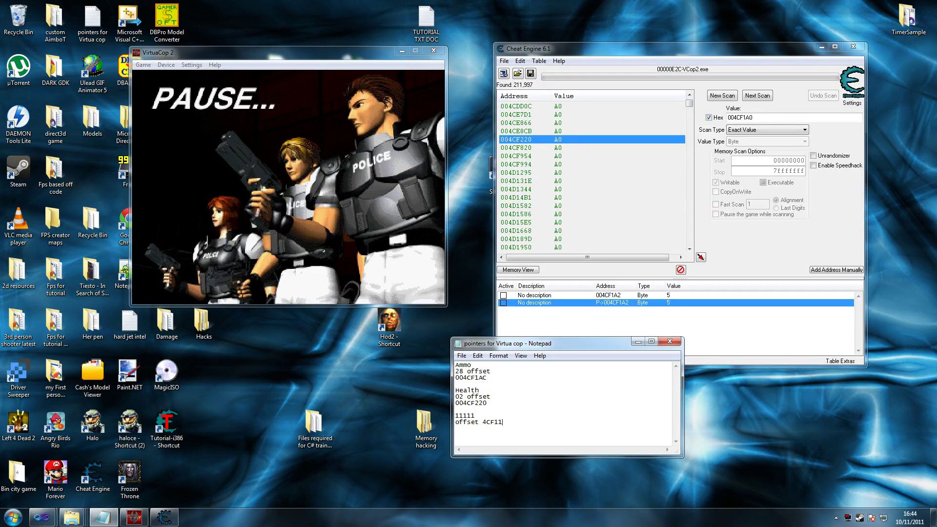
pyautogui.hotkey('ctrl', 'shift', 'Left')
pyautogui.hotkey('ctrl', 'c')
# - Add the address 4CF11D manually to the Cheat Engine address list with the type 4 Bytes
pyautogui.click(836, 270)
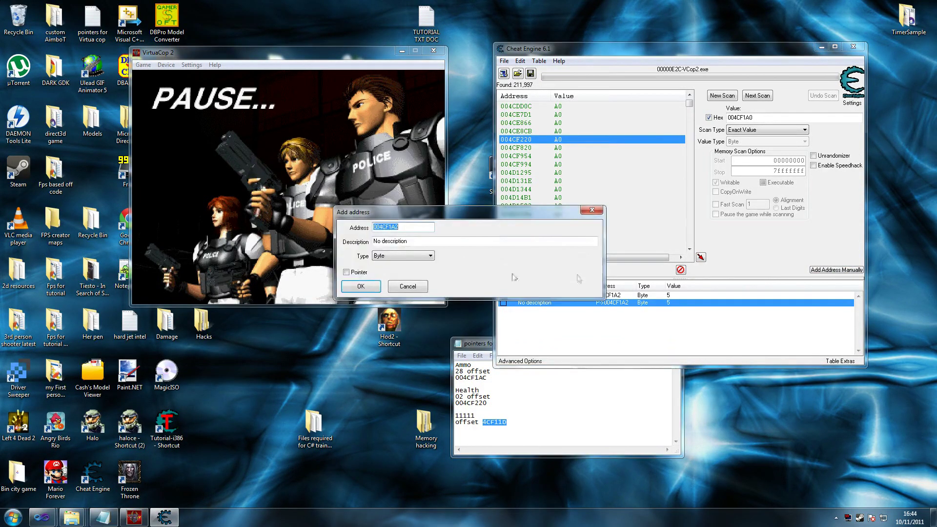
pyautogui.hotkey('ctrl', 'v')
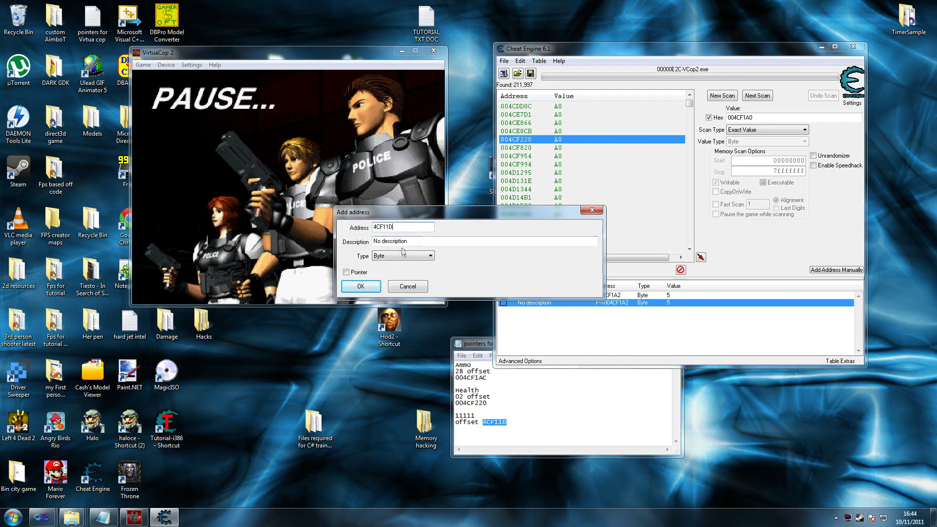
pyautogui.click(381, 257)
pyautogui.click(381, 275)
pyautogui.click(360, 286)
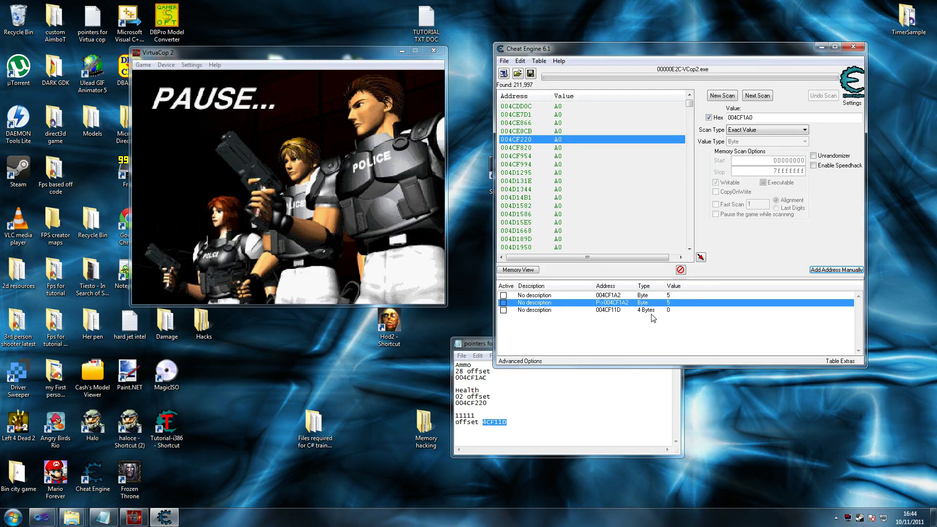
# - Resume the game, shoot briefly at the enemy, and pause it again
pyautogui.click(323, 273)
pyautogui.click(317, 165)
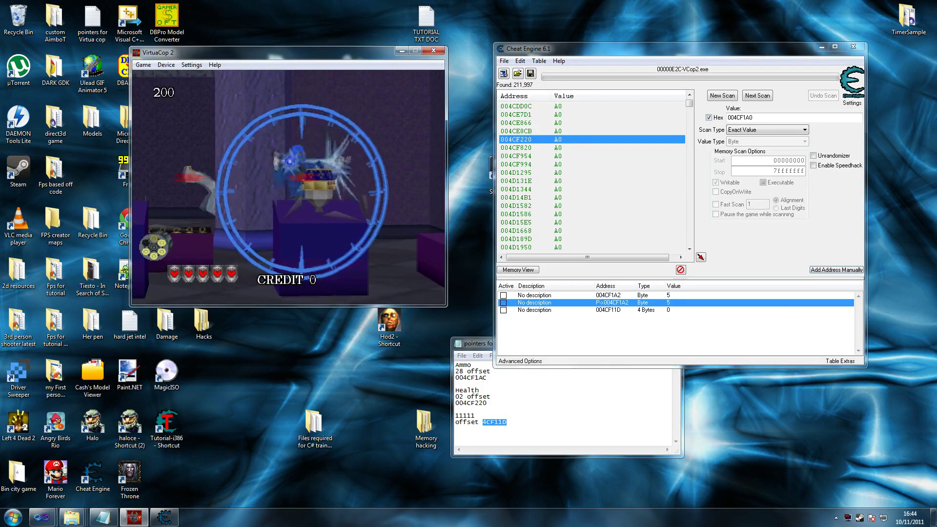
pyautogui.press('super')
# - Set the value of the 004CF11D entry in the address list to 6
pyautogui.click(665, 311)
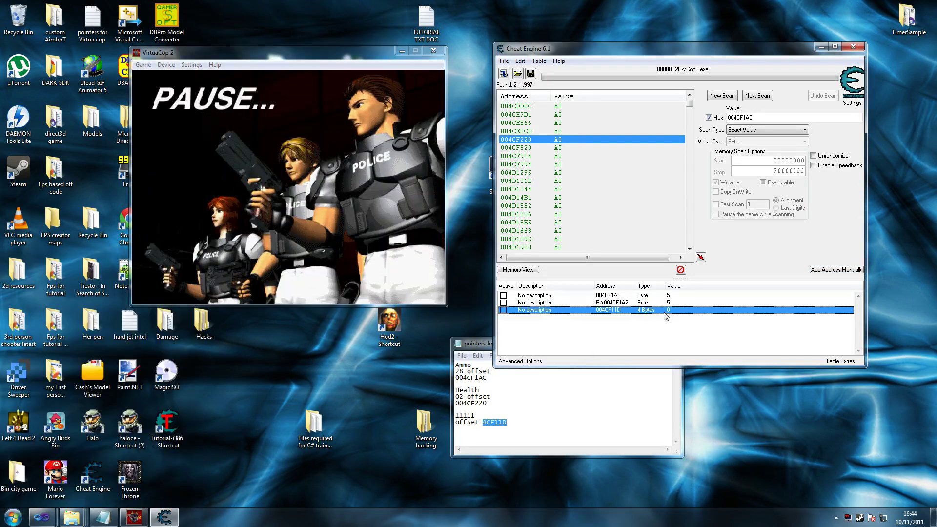
pyautogui.doubleClick(671, 311)
pyautogui.write('6')
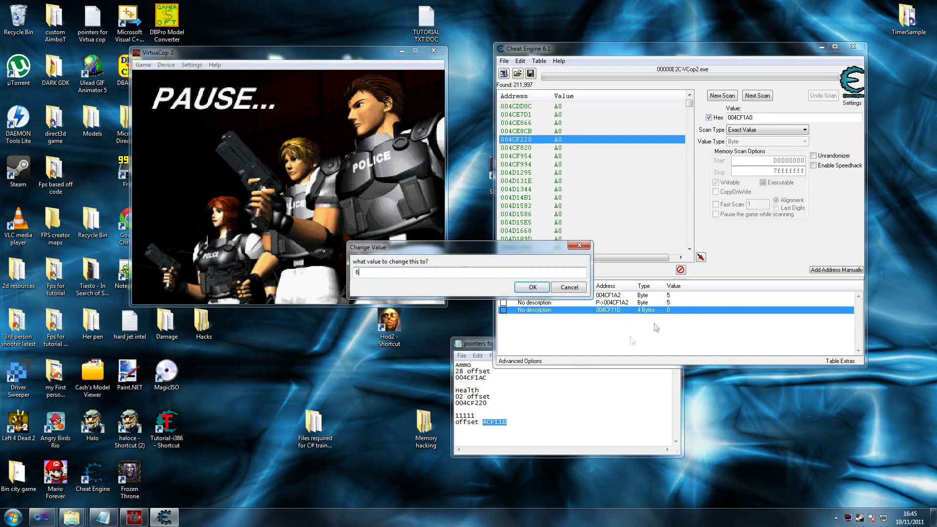
pyautogui.click(531, 287)
# - Resume the game, use a credit at the continue prompt, and pause it again
pyautogui.hotkey('alt', 'Tab')
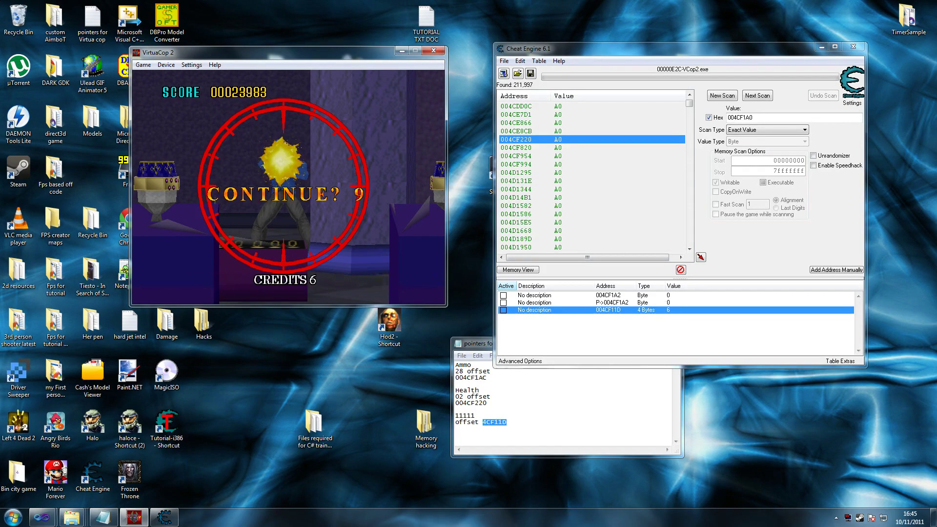
pyautogui.press('Return')
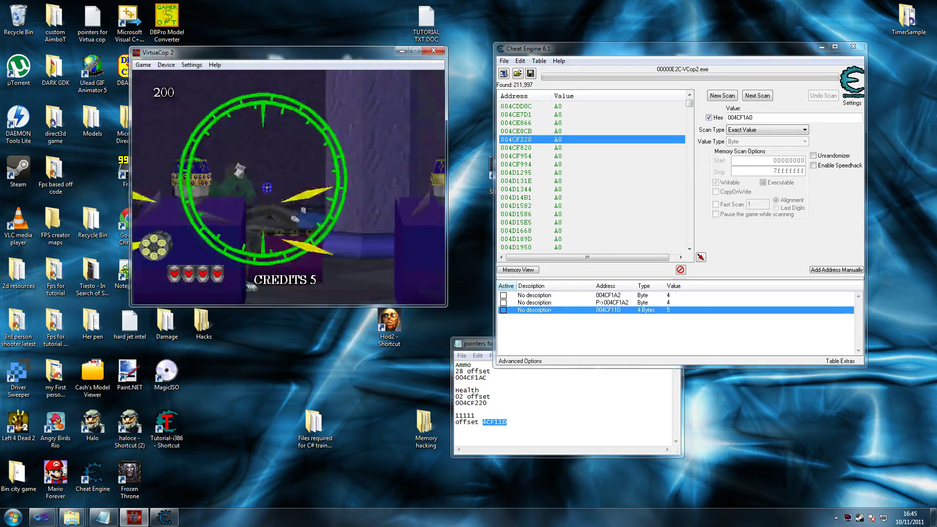
pyautogui.press('super')
# - Move the pointer notes window below the game and add the heading "Score" under the 4CF11D offset, separated by a blank line
pyautogui.click(687, 344)
pyautogui.click(537, 430)
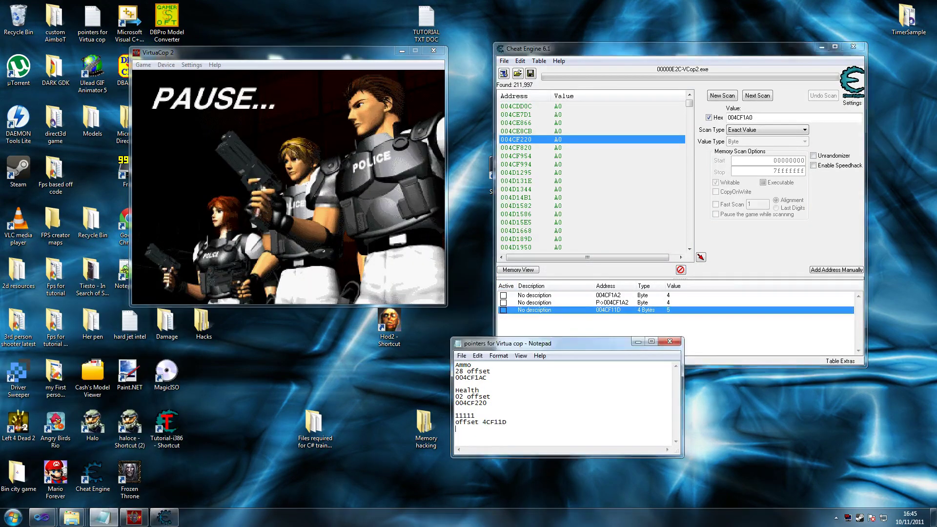
pyautogui.press('Return')
pyautogui.press('Return')
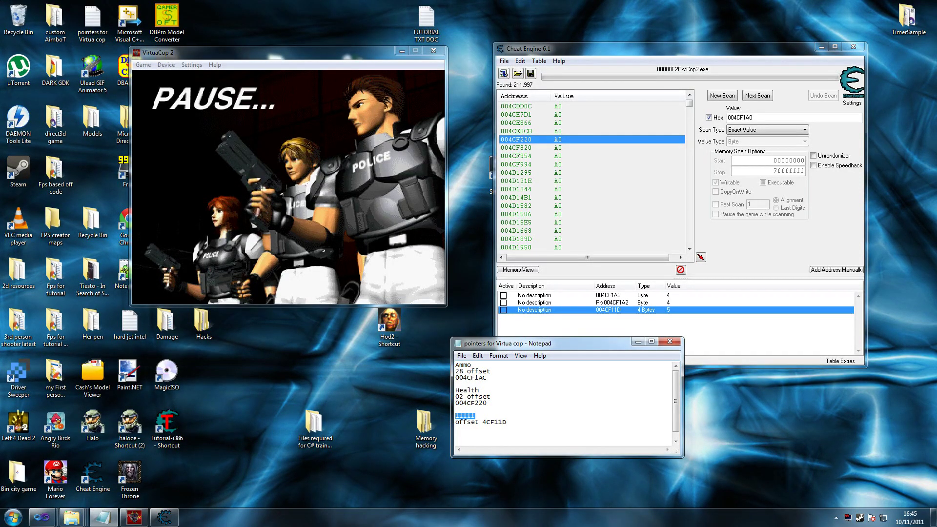
pyautogui.click(456, 435)
pyautogui.moveTo(535, 349); pyautogui.dragTo(265, 370)
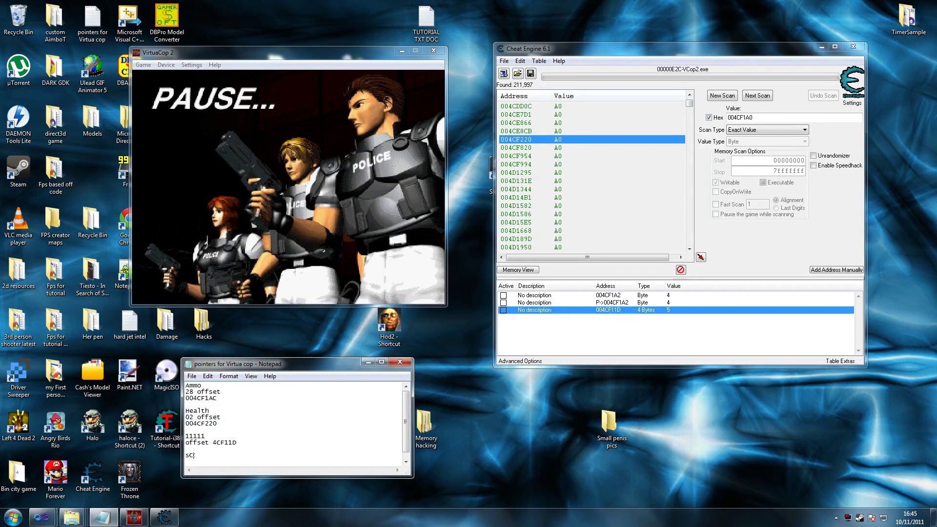
pyautogui.write('C')
pyautogui.press('Return')
pyautogui.press('Return')
pyautogui.press('Up')
pyautogui.press('Up')
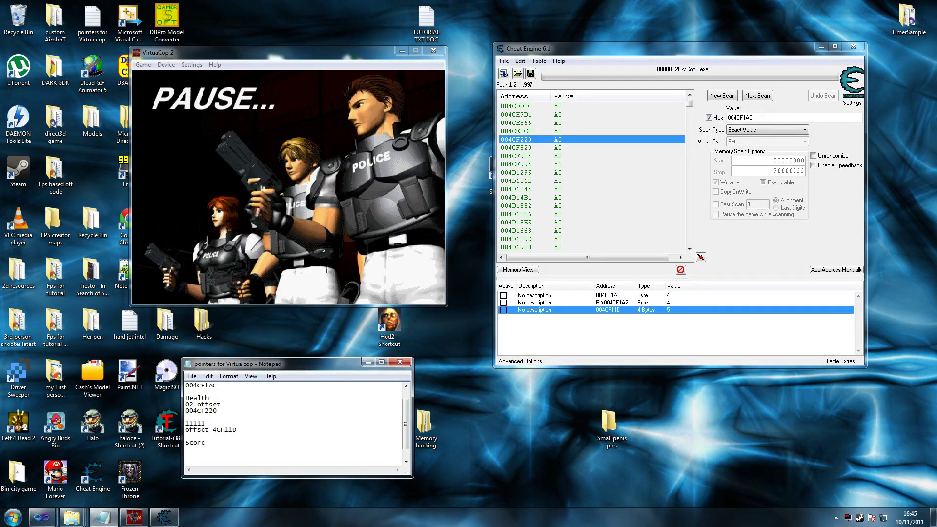
# - Play on and shoot enemies until the continue screen shows the score, continue with a credit, and pause the game
pyautogui.click(328, 273)
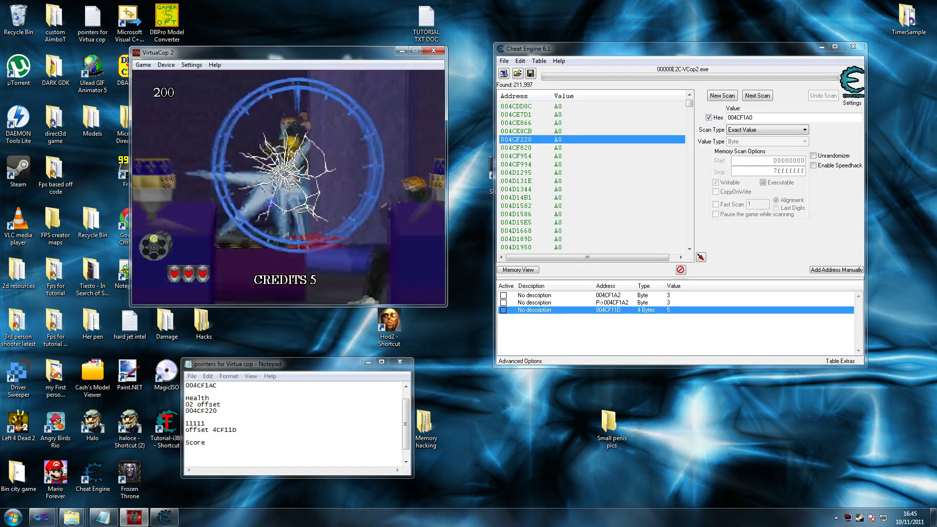
pyautogui.rightClick(272, 200)
pyautogui.click(273, 171)
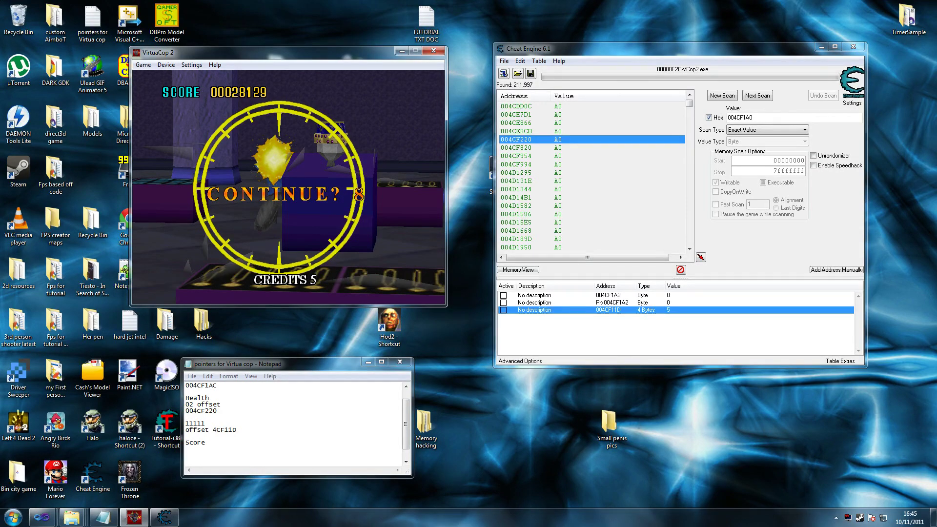
pyautogui.press('Return')
pyautogui.press('super')
# - Run a new exact-value scan for the decimal score 28129 with the value type All (Byte to Double)
pyautogui.doubleClick(741, 118)
pyautogui.write('28129')
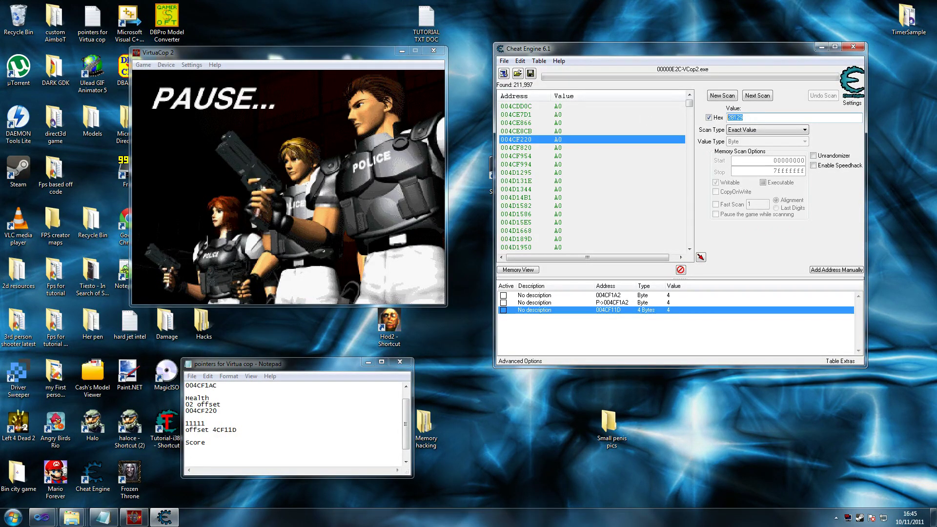
pyautogui.click(709, 118)
pyautogui.write('28129')
pyautogui.click(748, 130)
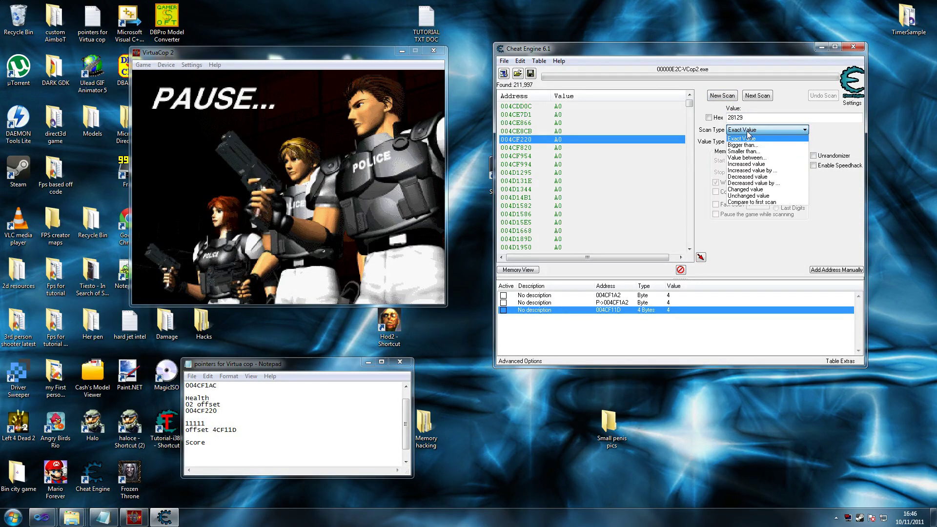
pyautogui.click(747, 132)
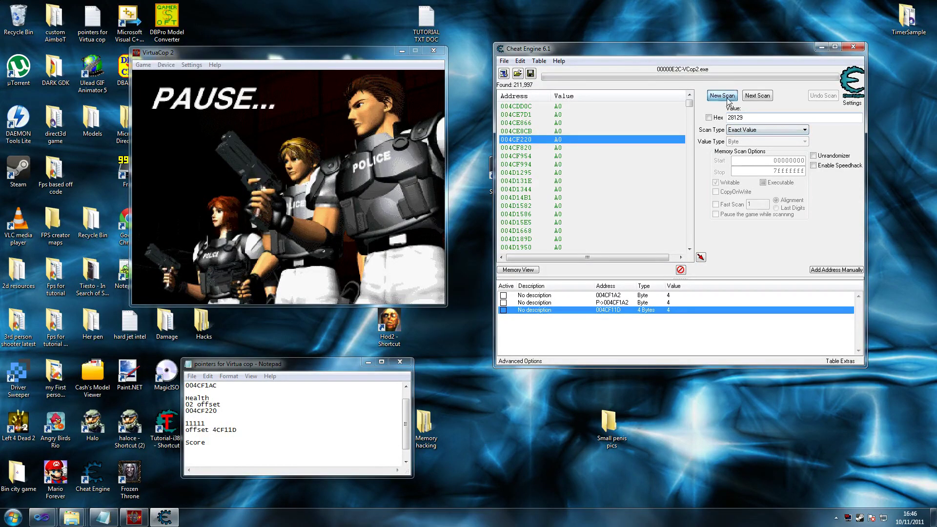
pyautogui.click(721, 96)
pyautogui.click(766, 142)
pyautogui.click(747, 204)
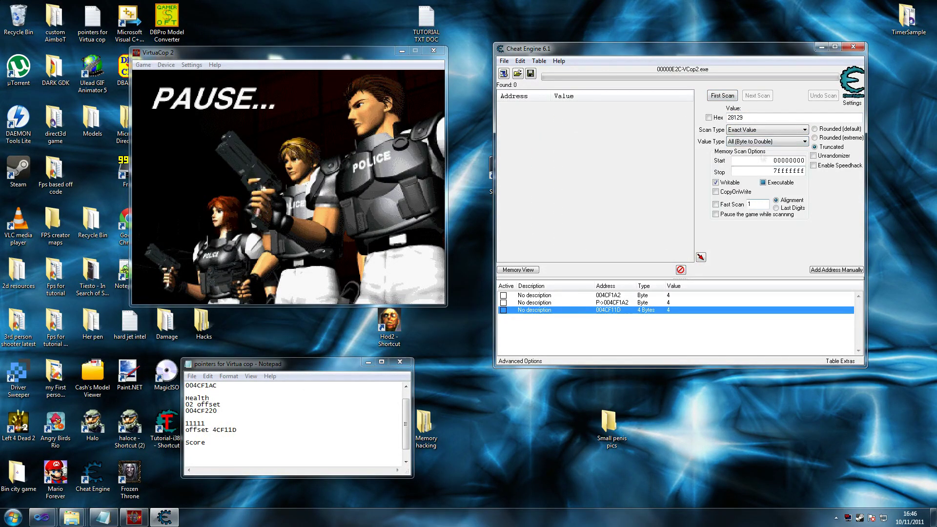
pyautogui.click(723, 95)
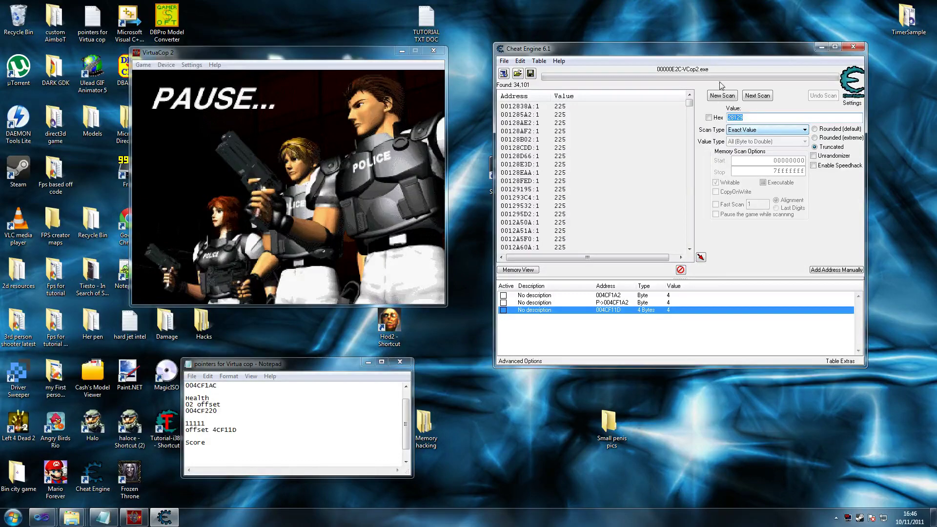
# - Shoot enemies to change the score, continue from the next continue screen, and pause the game
pyautogui.click(385, 234)
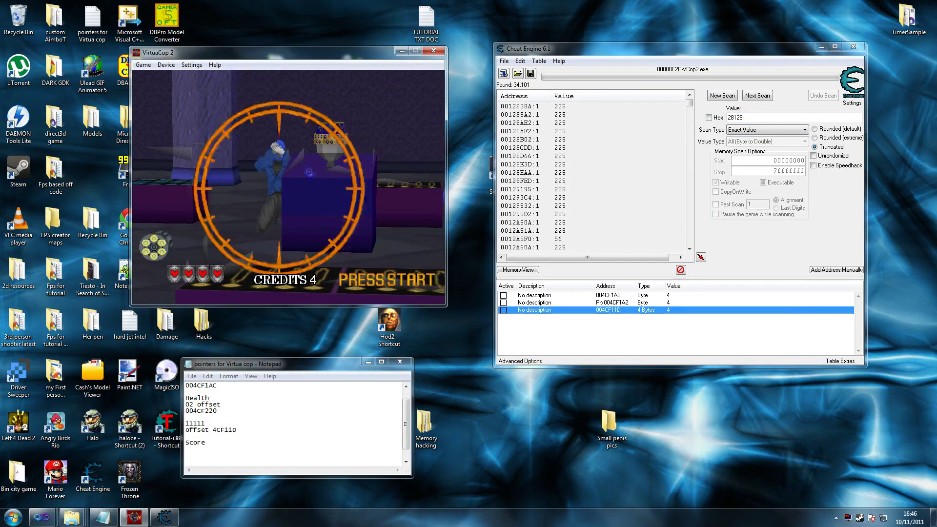
pyautogui.click(278, 151)
pyautogui.click(288, 189)
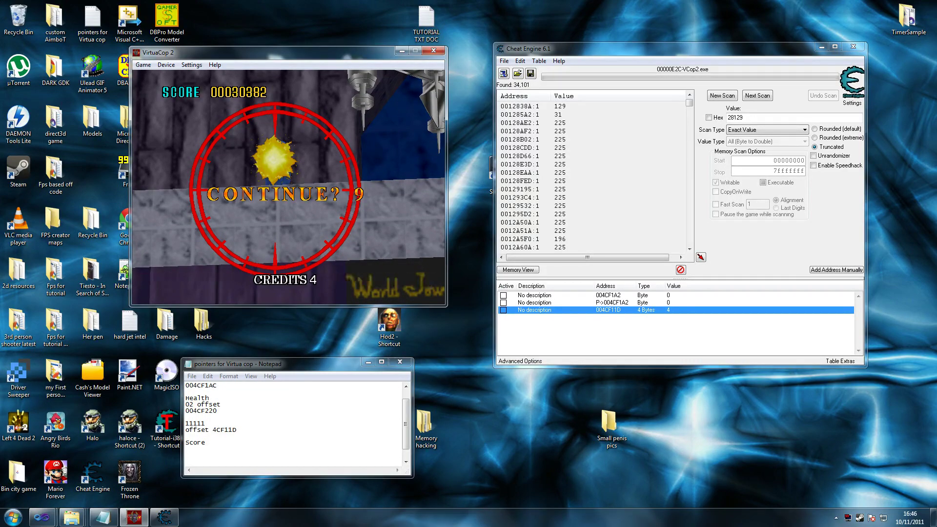
pyautogui.press('Return')
pyautogui.press('super')
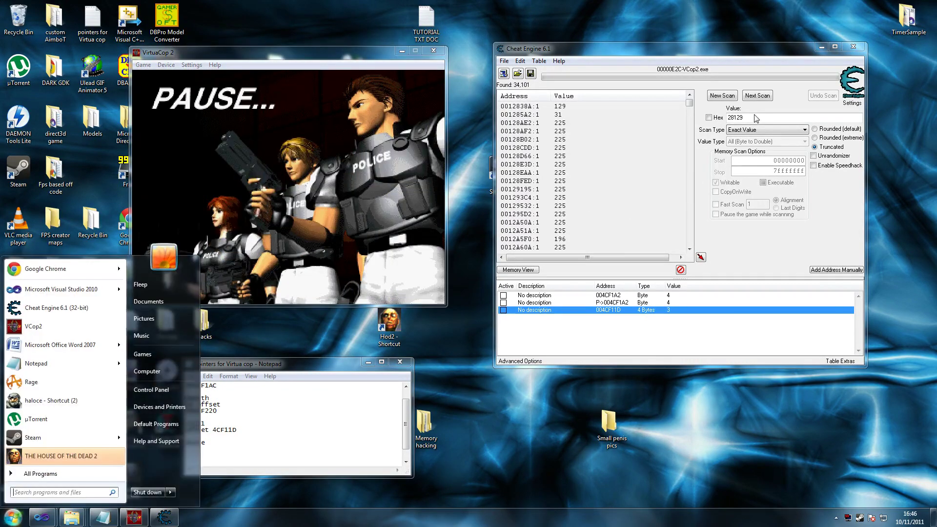
# - Narrow the scan results to the score 30382 and add the 2-byte result 004CF1B0 to the address list
pyautogui.doubleClick(756, 119)
pyautogui.write('30382')
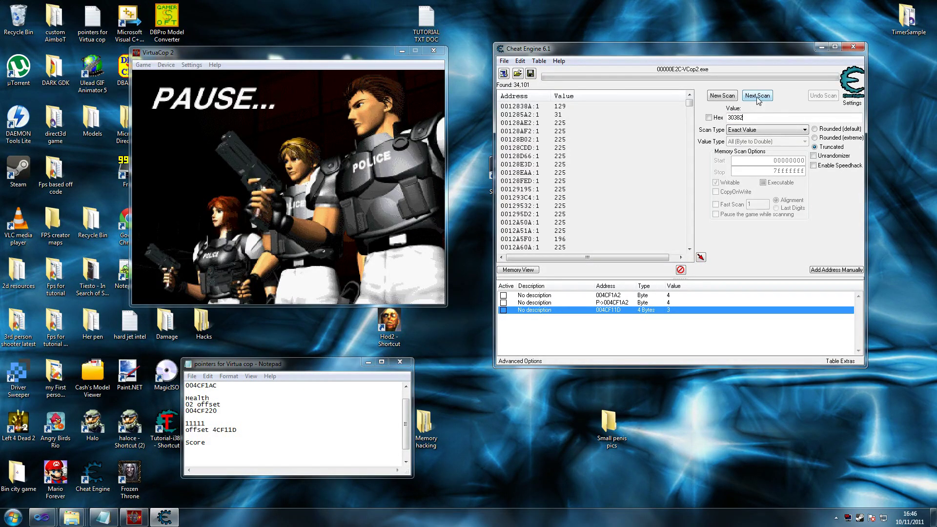
pyautogui.click(757, 96)
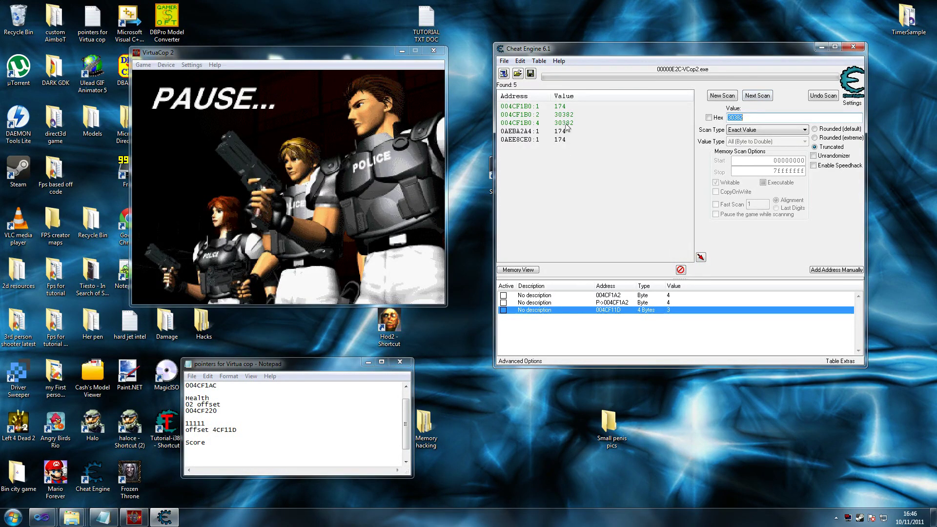
pyautogui.click(545, 117)
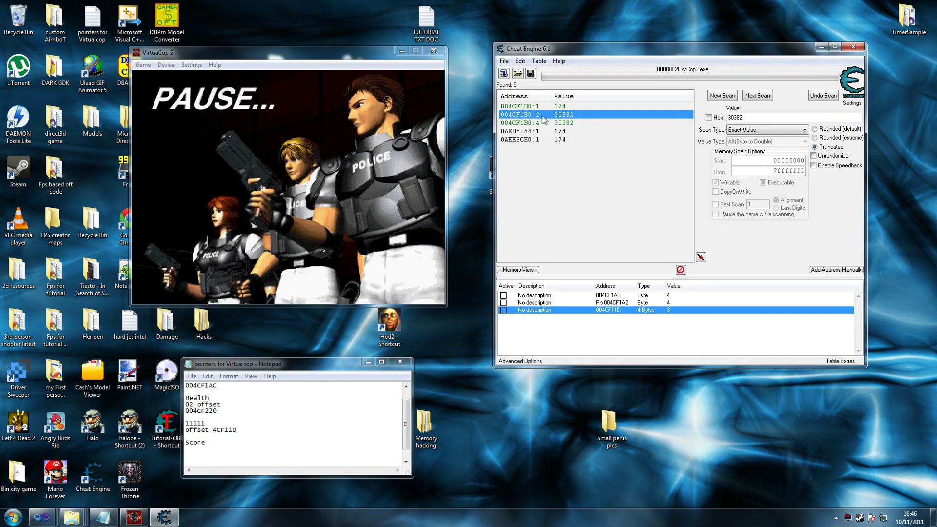
pyautogui.doubleClick(542, 117)
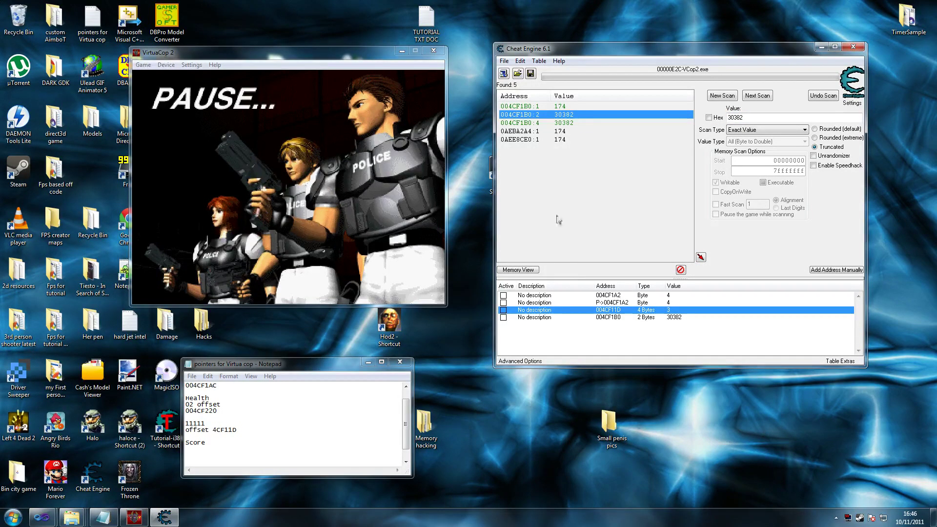
pyautogui.click(622, 318)
# - Resume the game briefly, pause it, and set the value of the 004CF1B0 entry to 40000
pyautogui.click(246, 268)
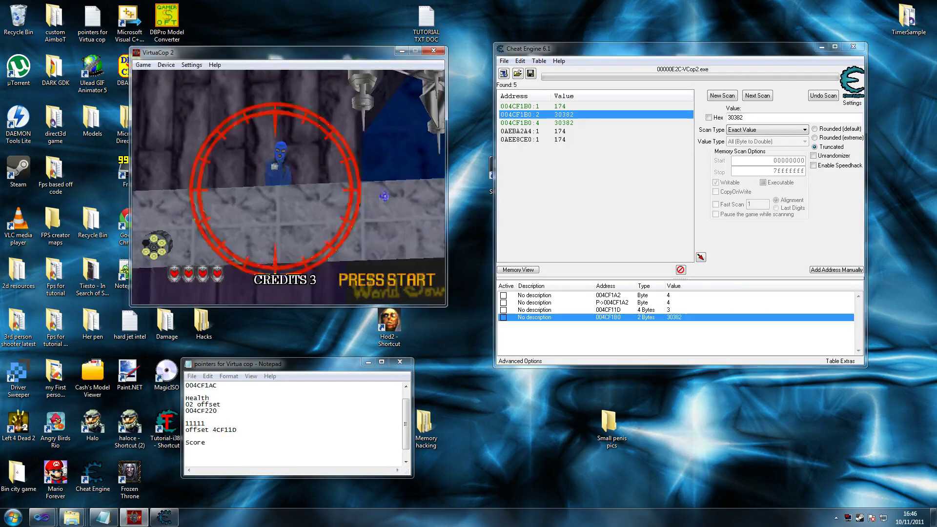
pyautogui.press('super')
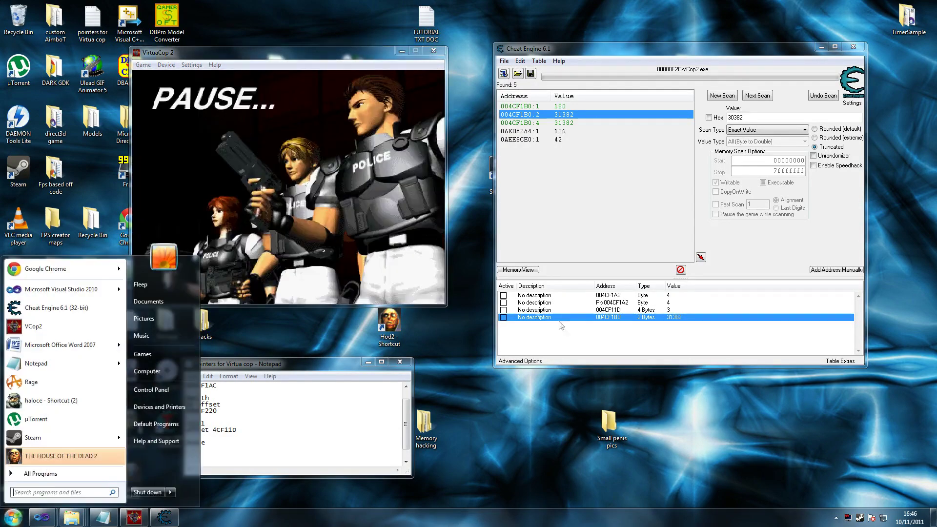
pyautogui.doubleClick(672, 318)
pyautogui.doubleClick(674, 318)
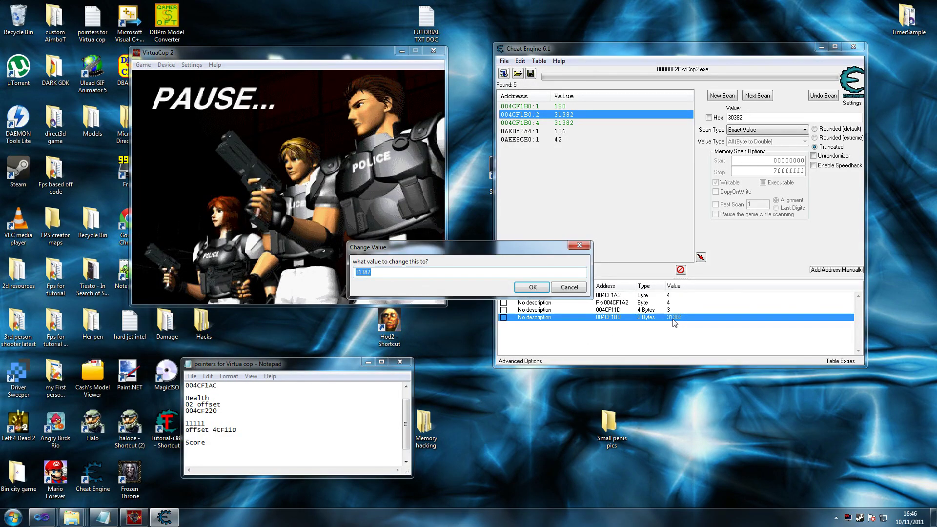
pyautogui.write('40000')
pyautogui.click(533, 287)
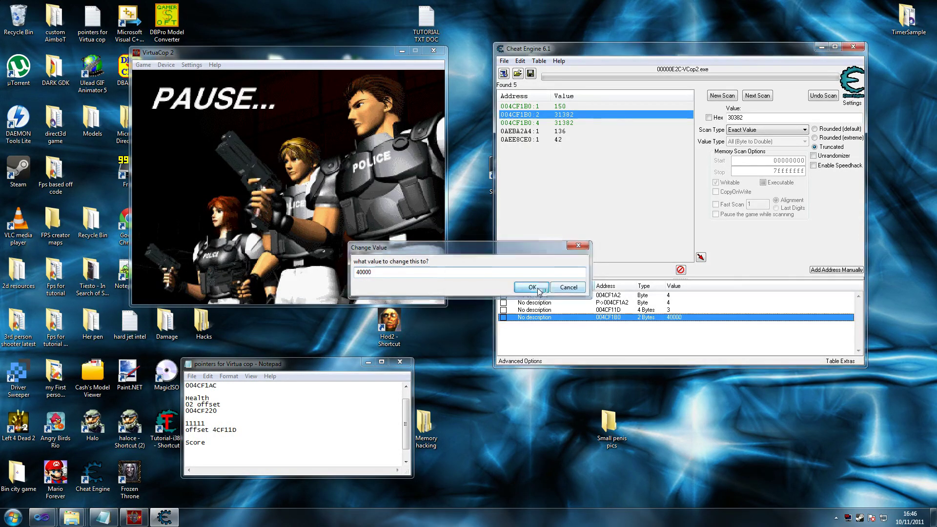
# - Play until the continue screen appears to check the edited score, spend a credit, and pause
pyautogui.click(387, 195)
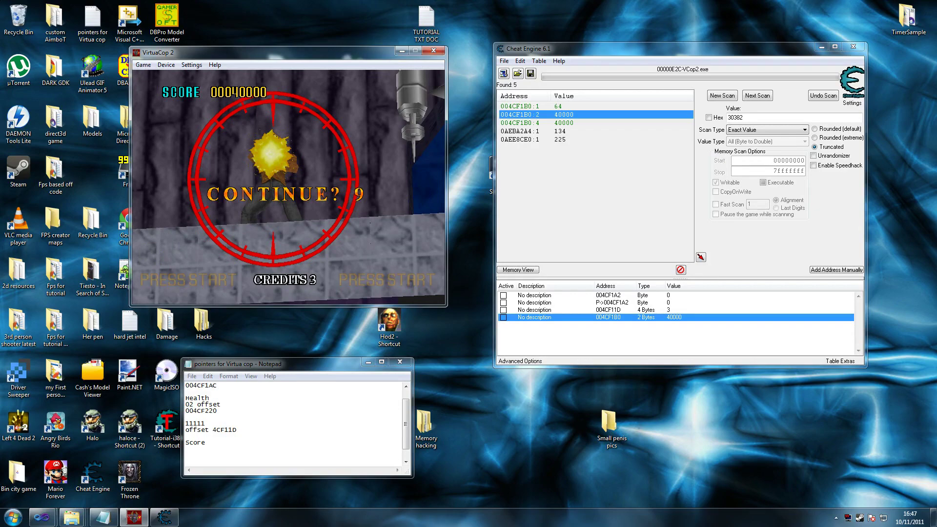
pyautogui.press('Return')
pyautogui.press('super')
# - Find out what writes to 004CF1B0 by shooting in the game, and view the extra info for the mov [esi+10],eax instruction
pyautogui.click(569, 326)
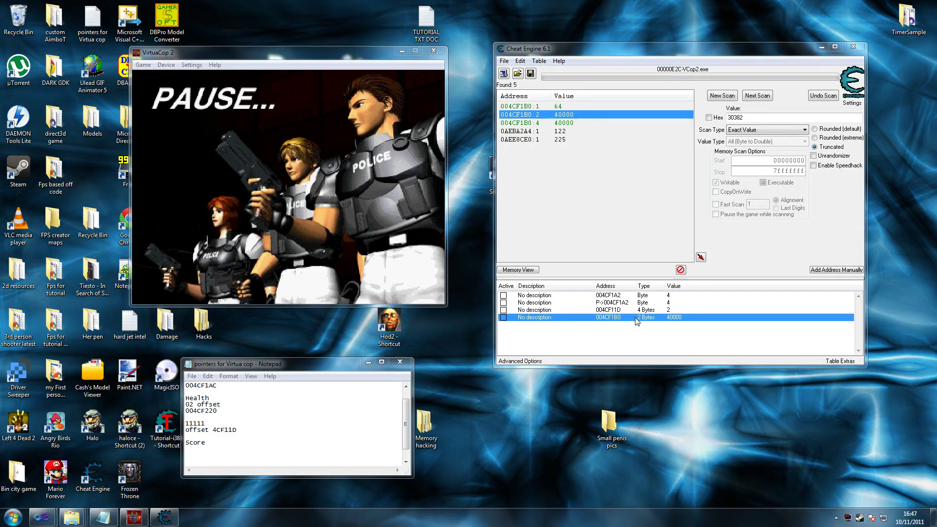
pyautogui.rightClick(637, 317)
pyautogui.click(688, 424)
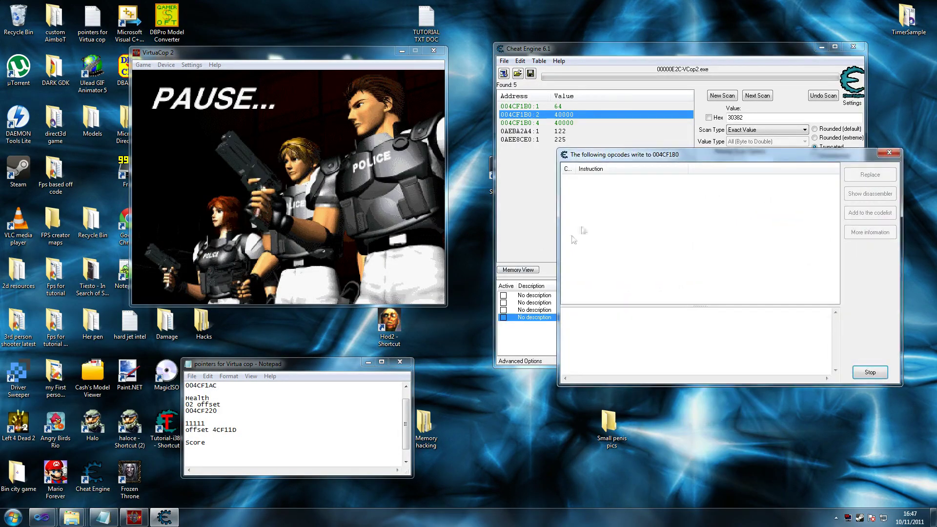
pyautogui.click(276, 201)
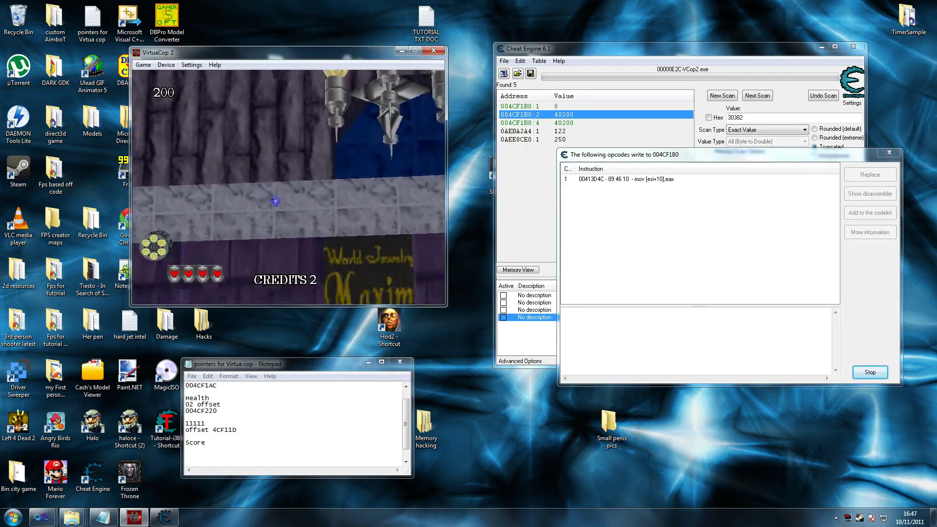
pyautogui.press('super')
pyautogui.click(621, 182)
pyautogui.doubleClick(595, 181)
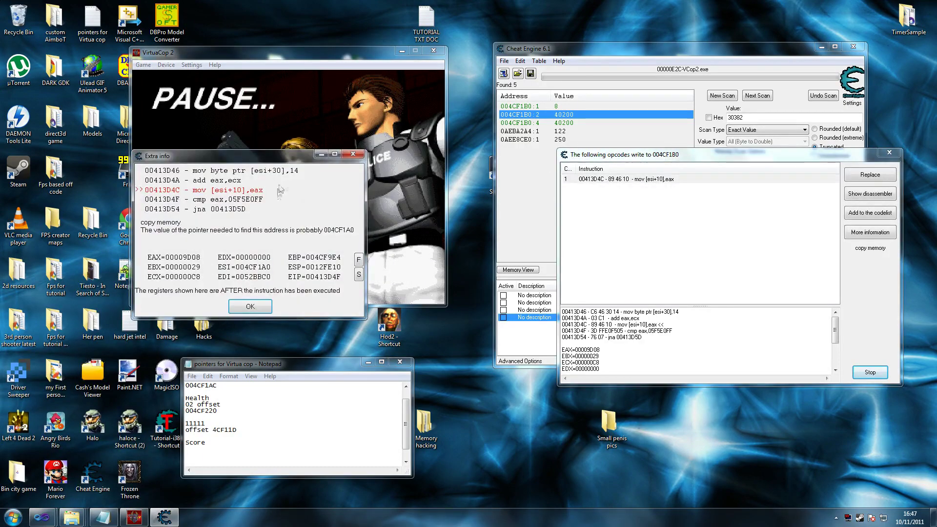
# - Add the lines "004CF1A0" and "OFFSET 10" under Score in the notes and copy the address
pyautogui.click(228, 443)
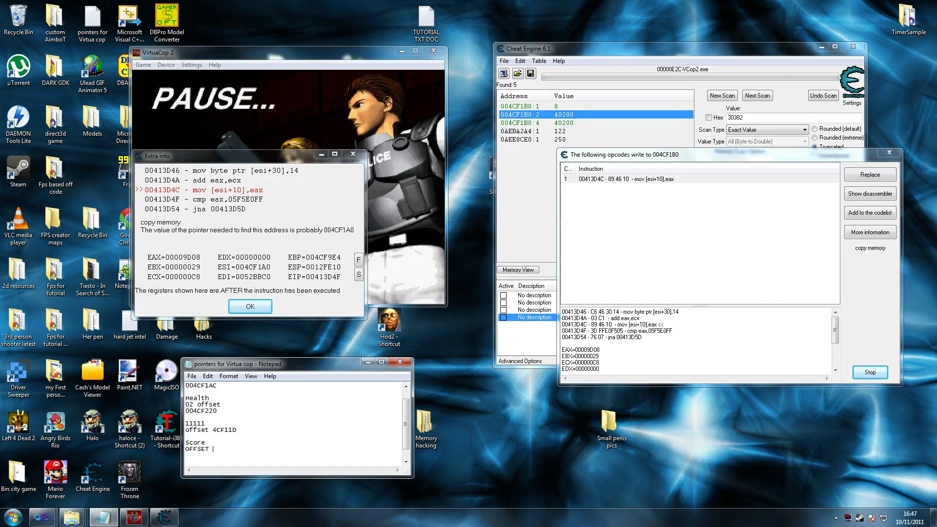
pyautogui.press('Return')
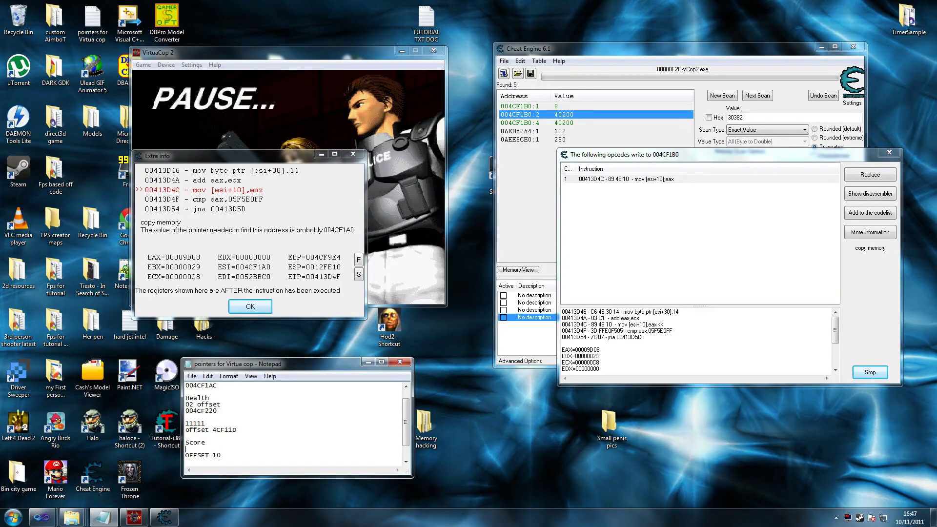
pyautogui.write('004cf1A0C')
pyautogui.press('Home')
pyautogui.hotkey('shift', 'End')
pyautogui.hotkey('ctrl', 'c')
# - Close the extra info and opcode windows, and run a new 2 Bytes exact-value scan for hexadecimal 004CF1A0
pyautogui.click(263, 306)
pyautogui.click(888, 152)
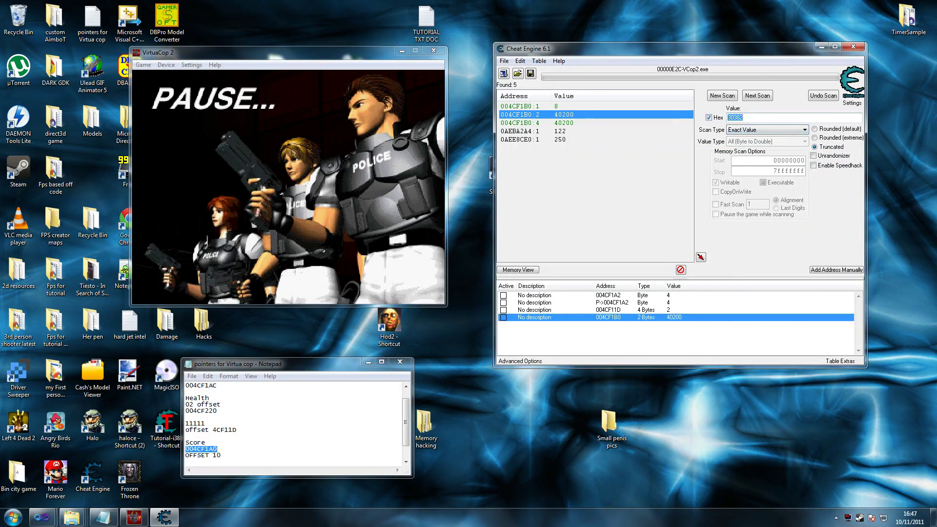
pyautogui.hotkey('ctrl', 'v')
pyautogui.click(751, 134)
pyautogui.click(744, 137)
pyautogui.click(721, 95)
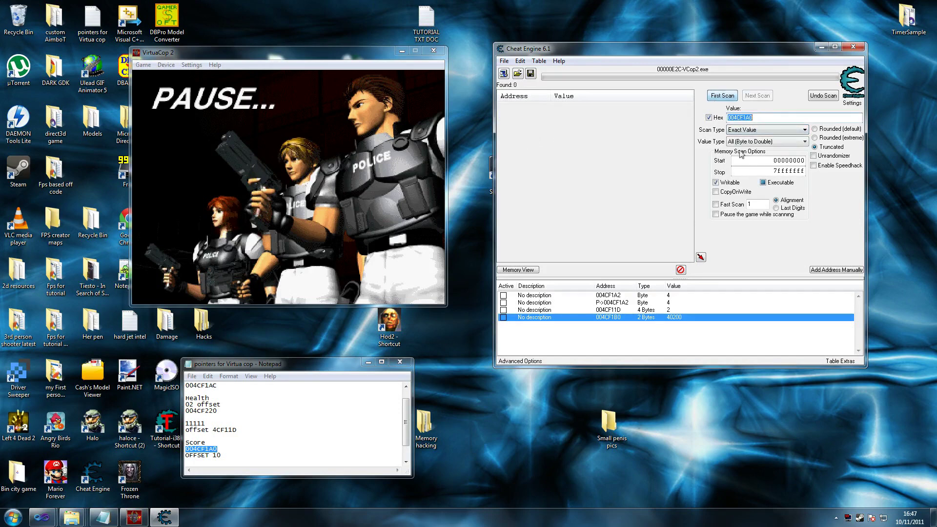
pyautogui.click(749, 143)
pyautogui.click(742, 153)
pyautogui.click(744, 142)
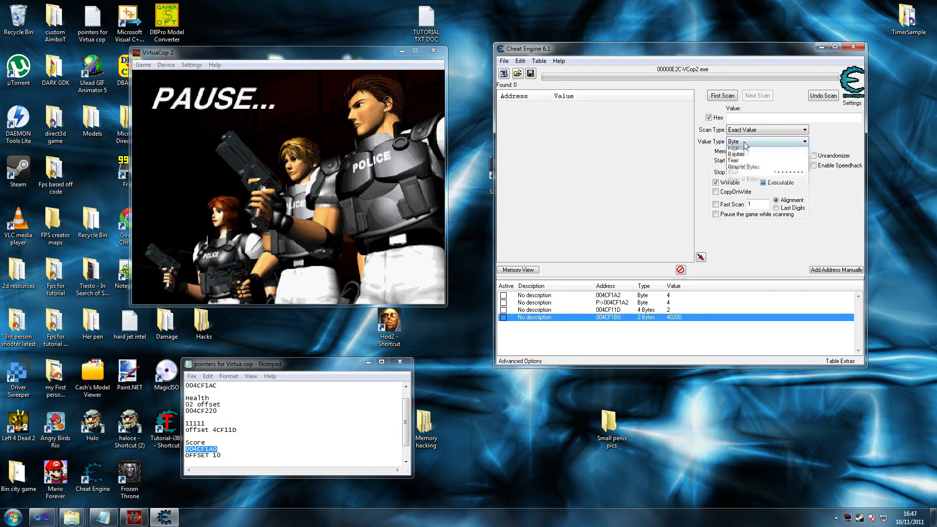
pyautogui.click(742, 155)
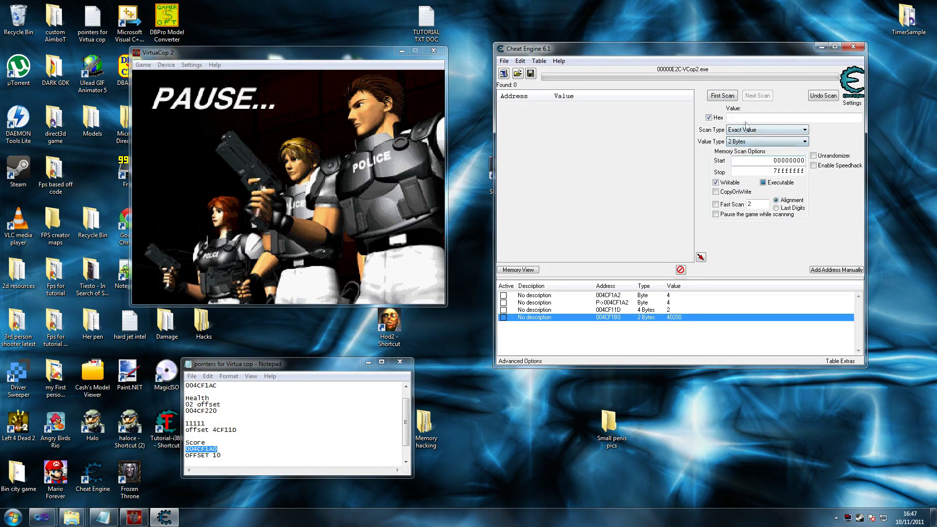
pyautogui.click(721, 95)
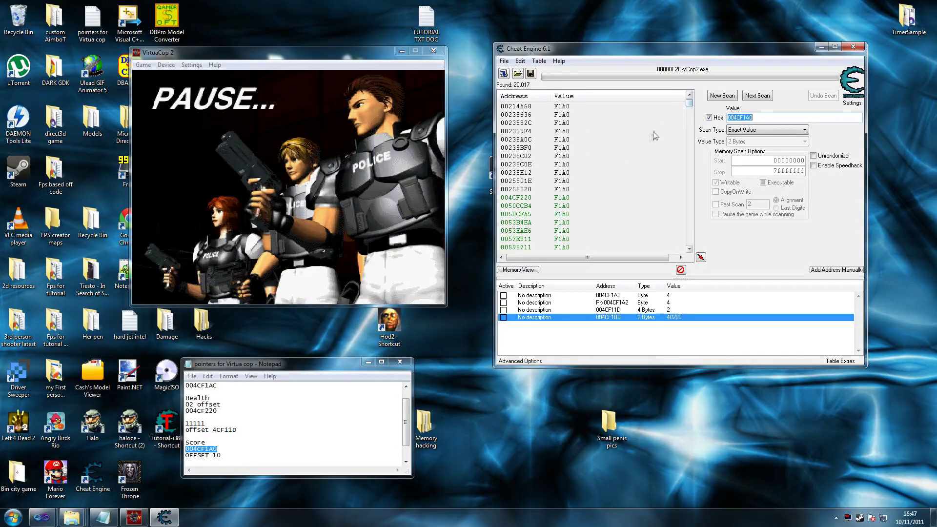
# - Pick 10DD2D3C near the end of the scan results and add it as a 4 Bytes pointer with offset 10
pyautogui.moveTo(690, 109); pyautogui.dragTo(692, 246)
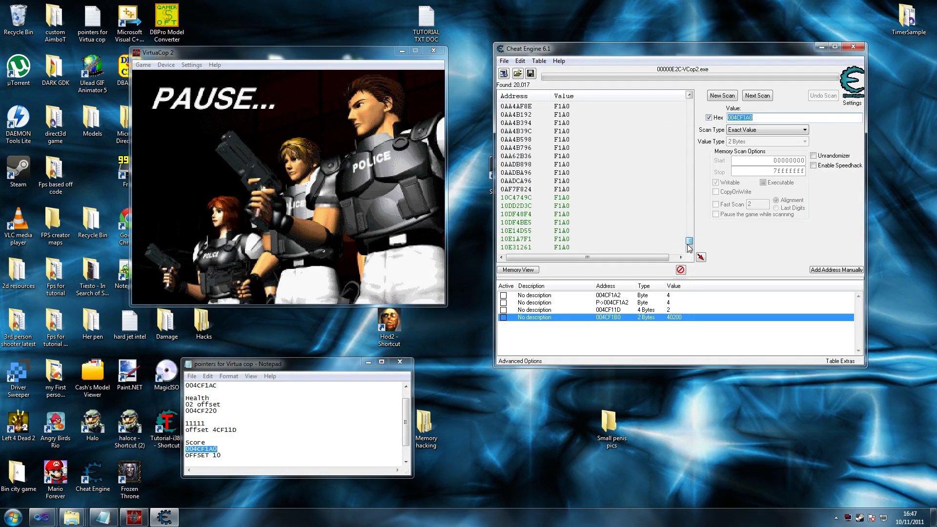
pyautogui.click(576, 198)
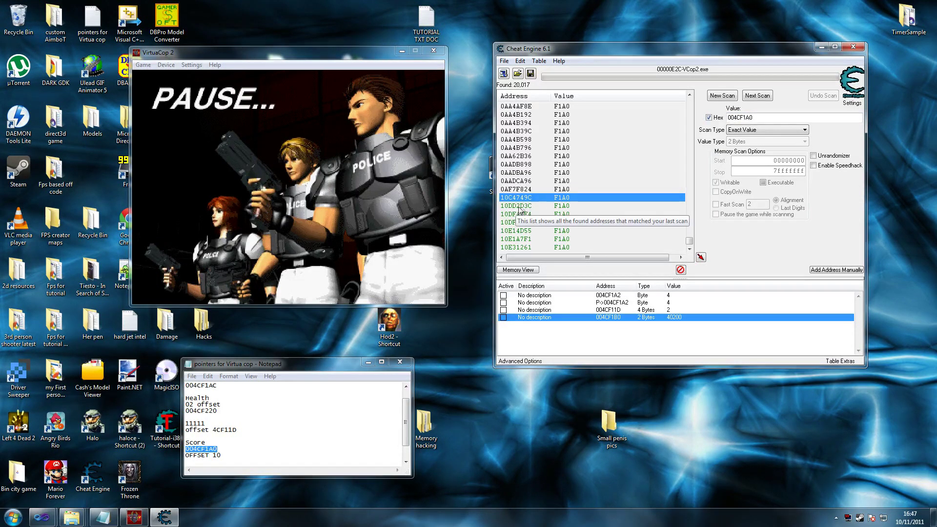
pyautogui.click(529, 206)
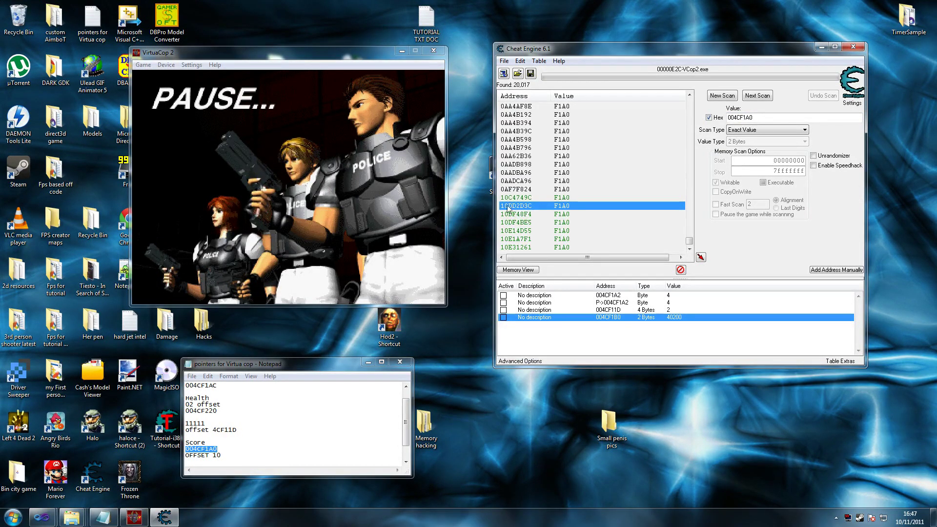
pyautogui.click(829, 270)
pyautogui.moveTo(470, 232); pyautogui.dragTo(726, 371)
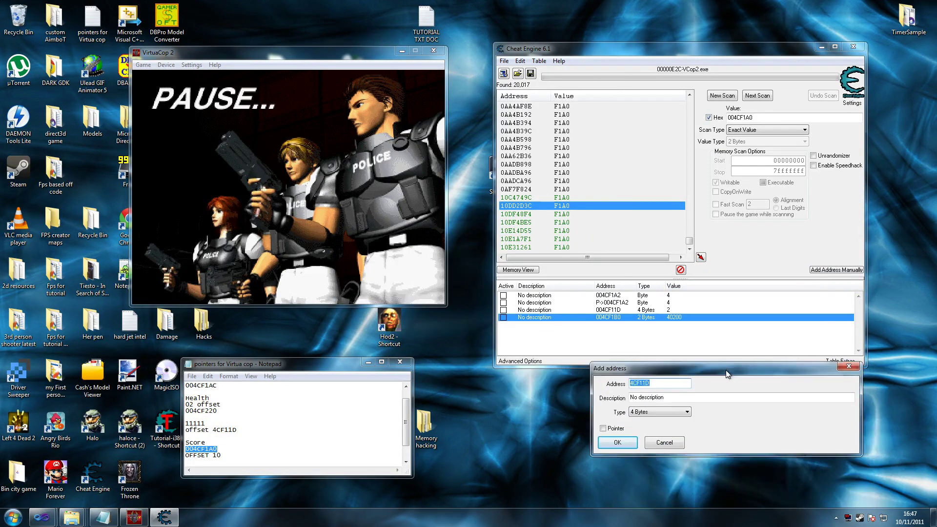
pyautogui.click(614, 428)
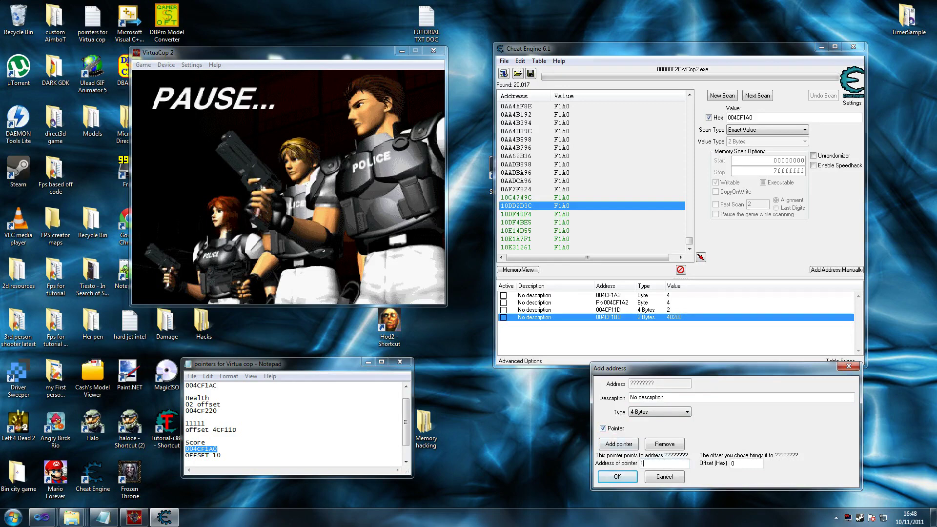
pyautogui.write('10DD2D3C')
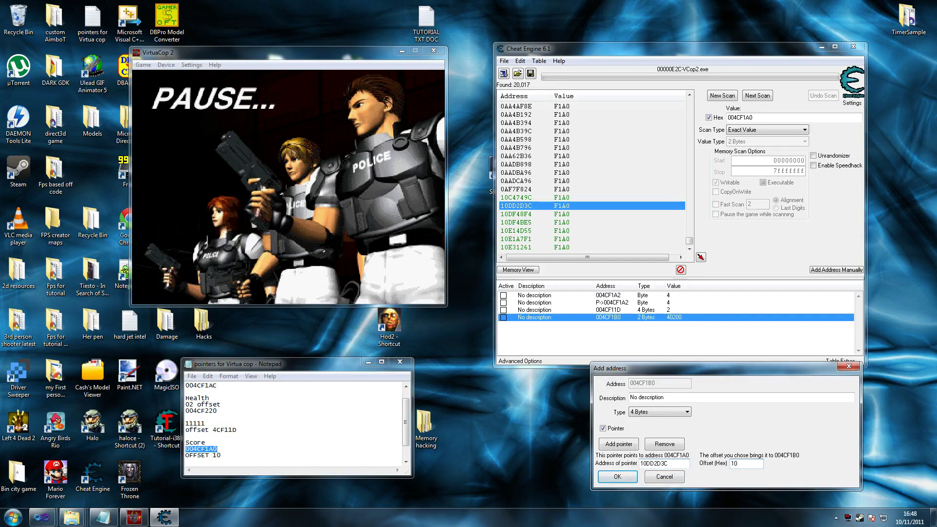
pyautogui.click(617, 477)
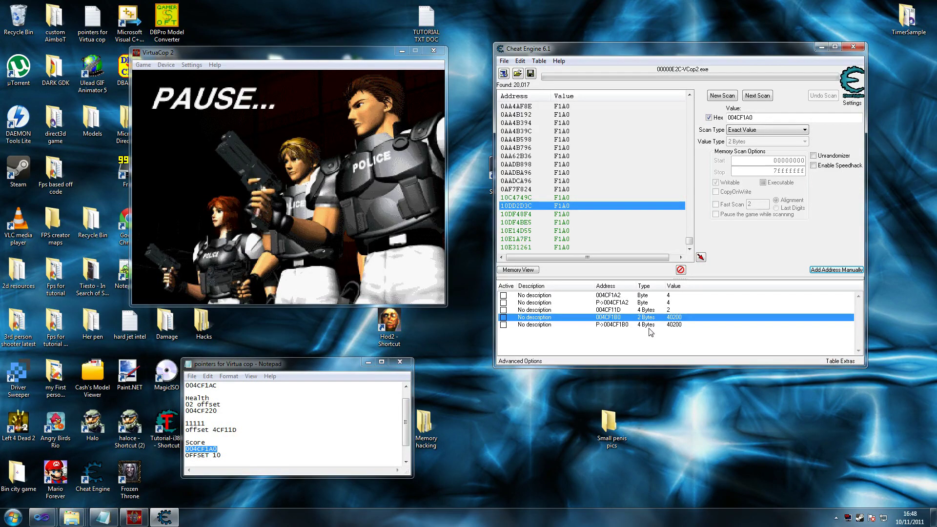
# - Copy the new pointer's base address and replace the address under Score in the notes with 10DD2D3C
pyautogui.click(620, 326)
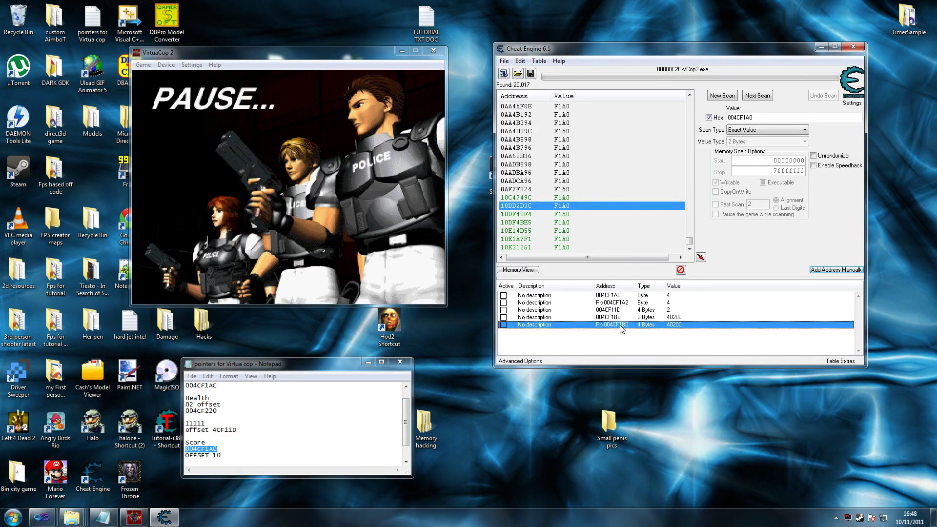
pyautogui.doubleClick(620, 325)
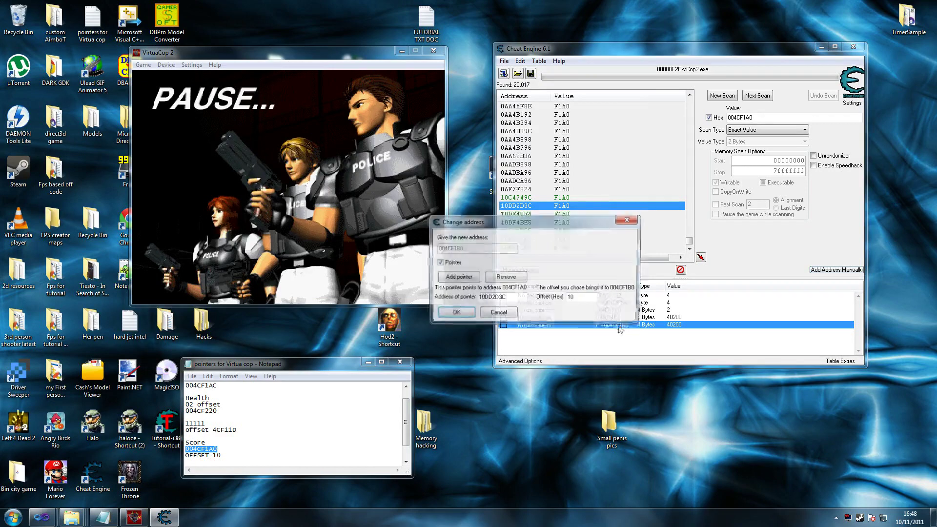
pyautogui.click(498, 313)
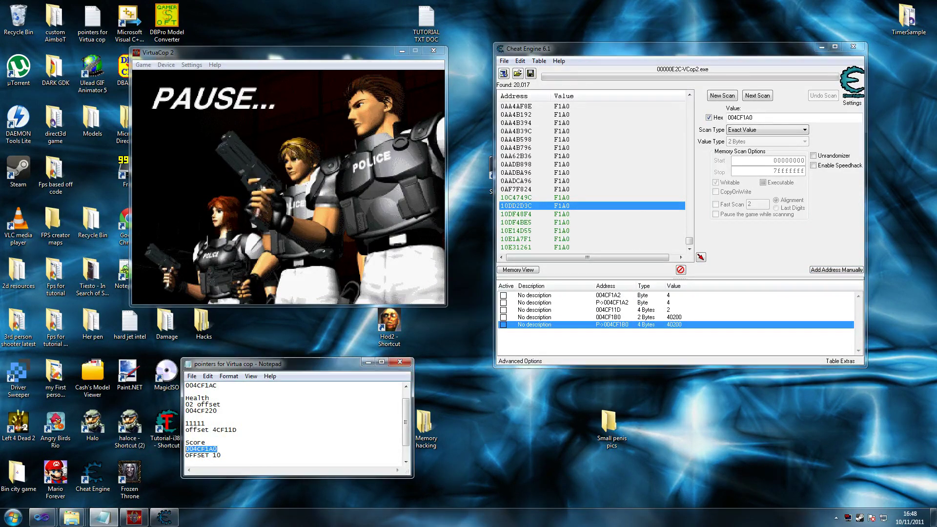
pyautogui.write('10DD2D3C')
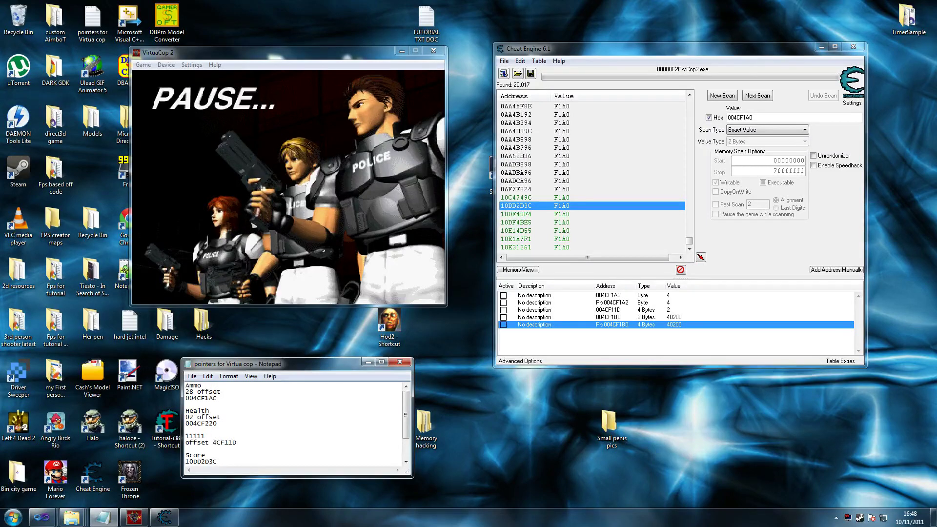
pyautogui.moveTo(254, 359); pyautogui.dragTo(255, 244)
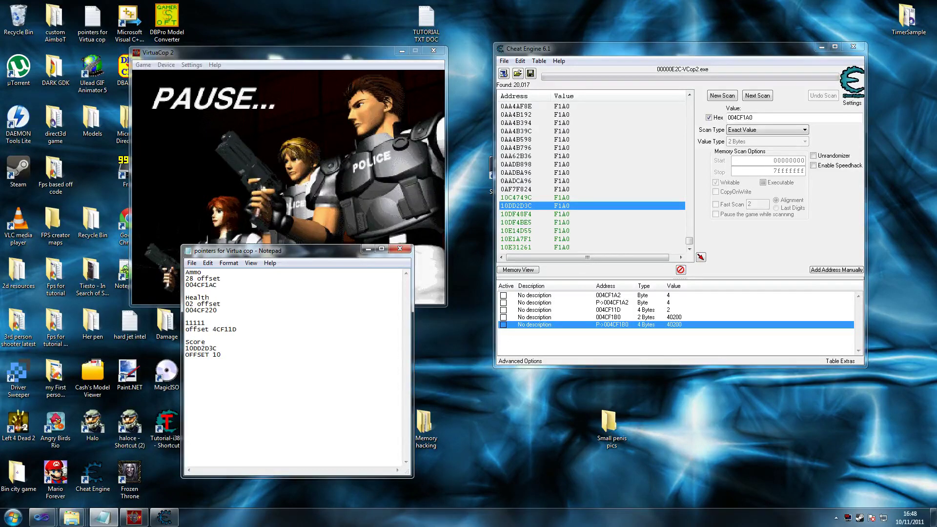
pyautogui.moveTo(351, 245); pyautogui.dragTo(351, 347)
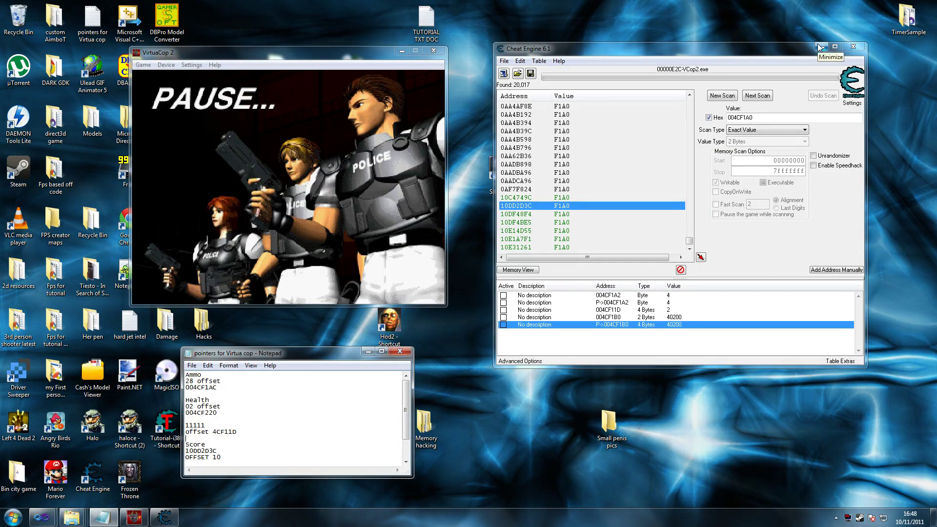
# - Close Cheat Engine and move the shrunken pointer notes window beside the paused game
pyautogui.click(851, 46)
pyautogui.click(852, 48)
pyautogui.moveTo(331, 352); pyautogui.dragTo(883, 92)
pyautogui.moveTo(819, 100); pyautogui.dragTo(705, 83)
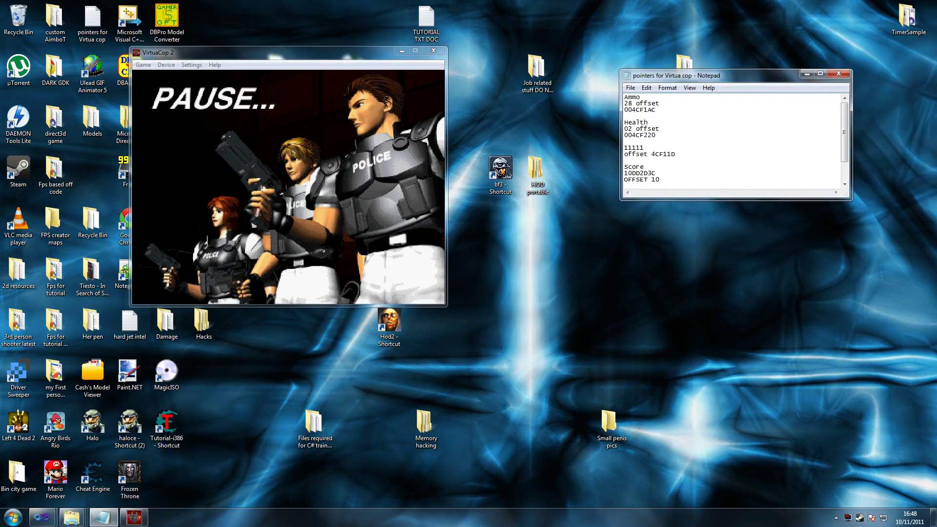